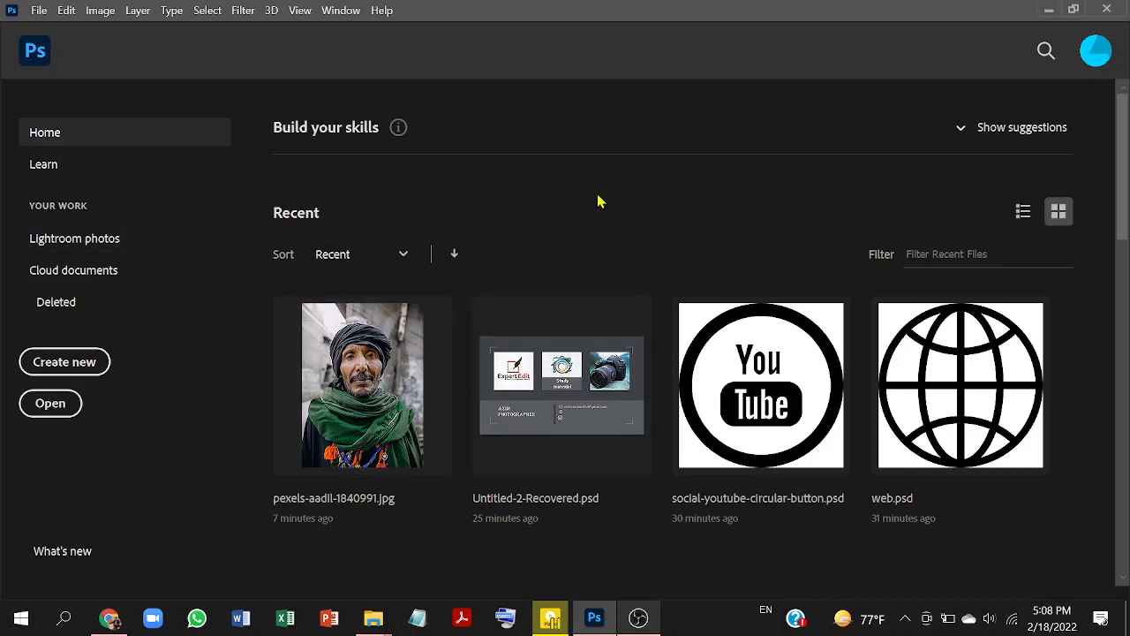
Create a new 900 x 500 pixel document at 72 ppi in RGB Color
{"action": "scroll", "coordinate": [598, 202], "scroll_direction": "down", "scroll_amount": 1}
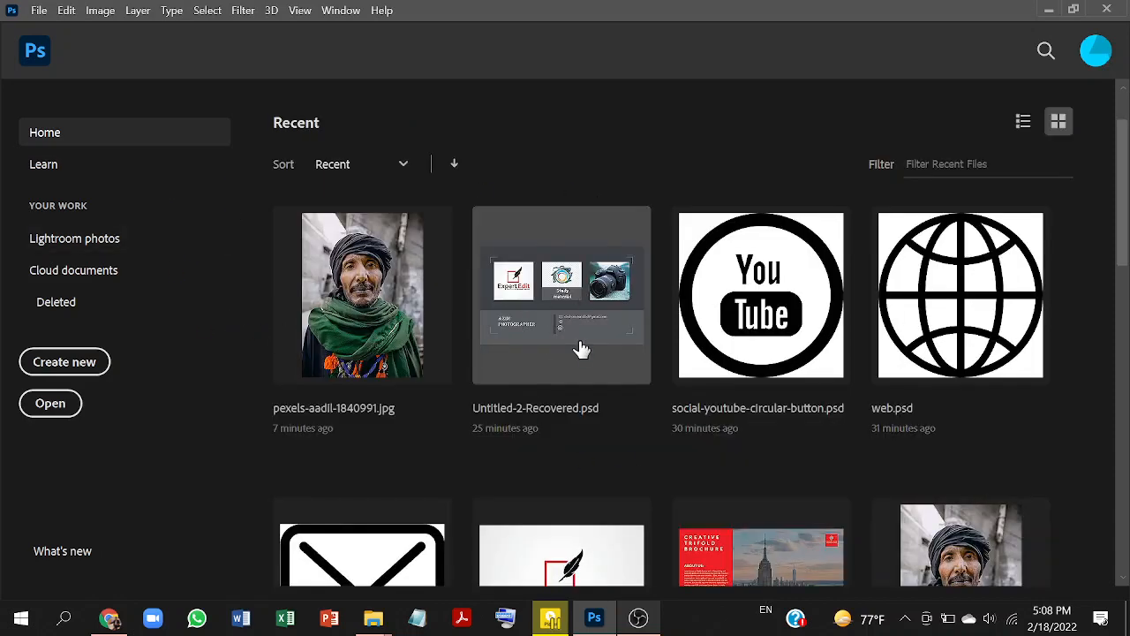
{"action": "scroll", "coordinate": [581, 349], "scroll_direction": "down", "scroll_amount": 1}
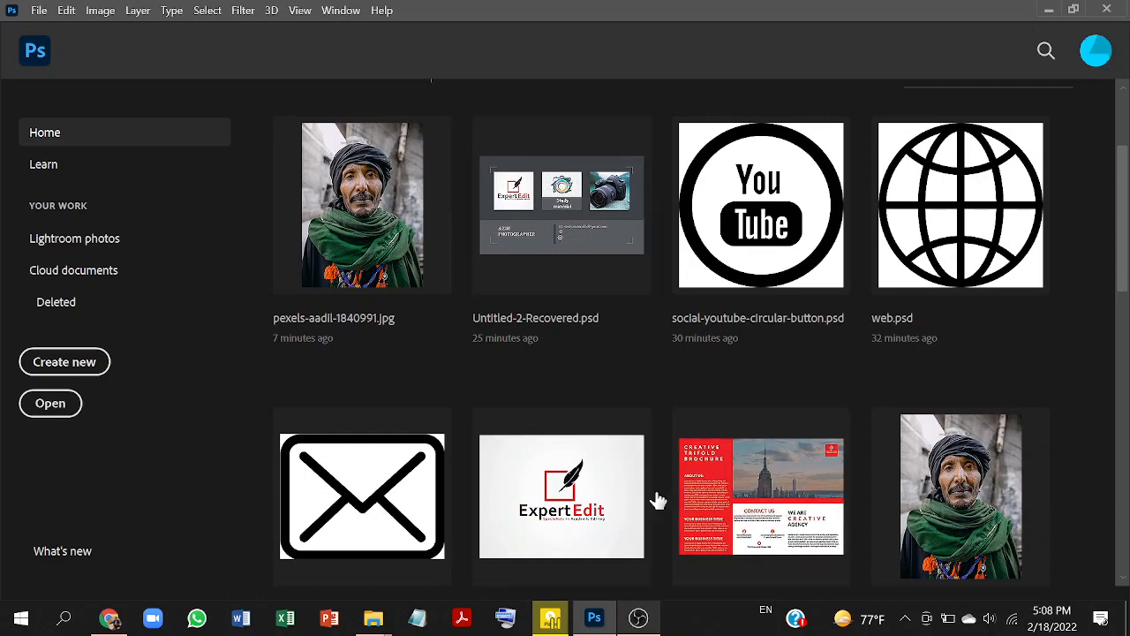
{"action": "scroll", "coordinate": [470, 427], "scroll_direction": "up", "scroll_amount": 2}
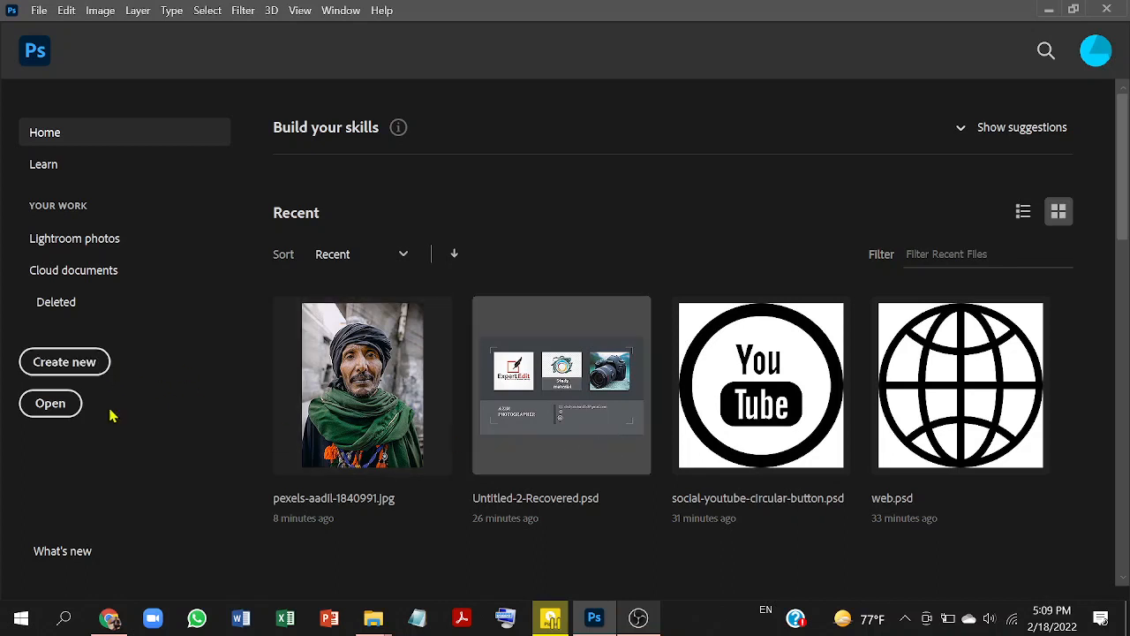
{"action": "left_click", "coordinate": [57, 360]}
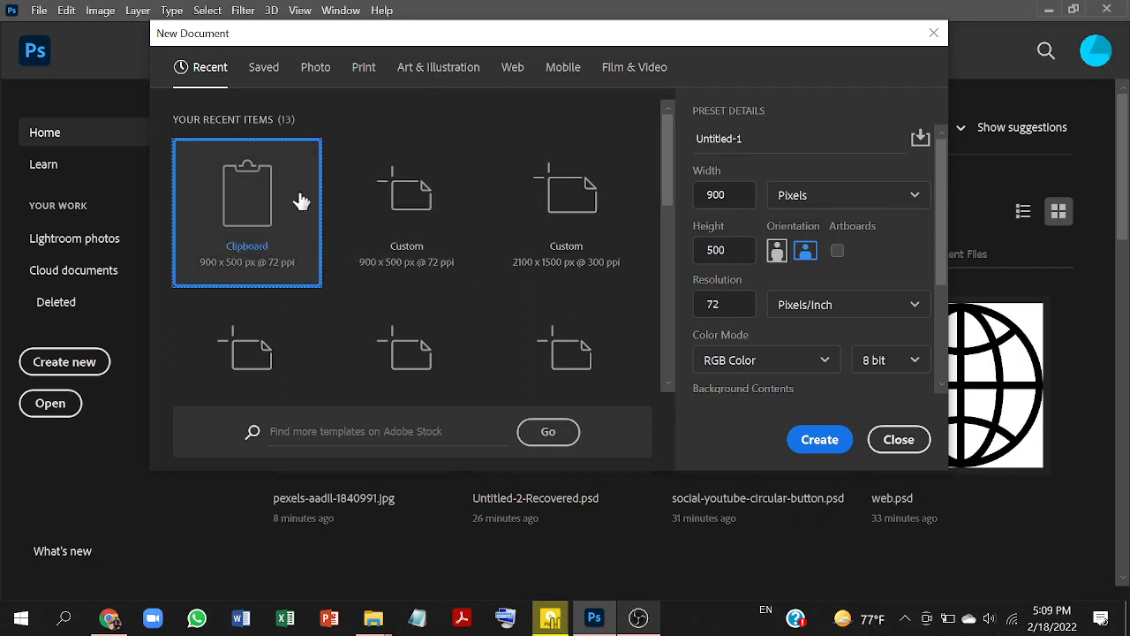
{"action": "left_click", "coordinate": [831, 441]}
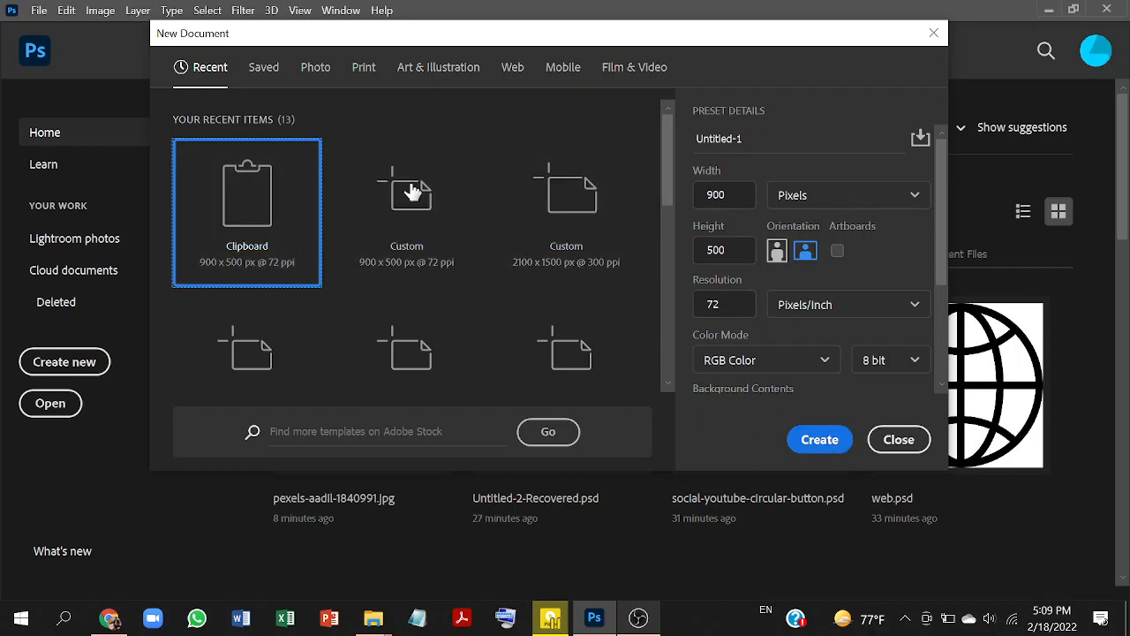
{"action": "left_click", "coordinate": [818, 446]}
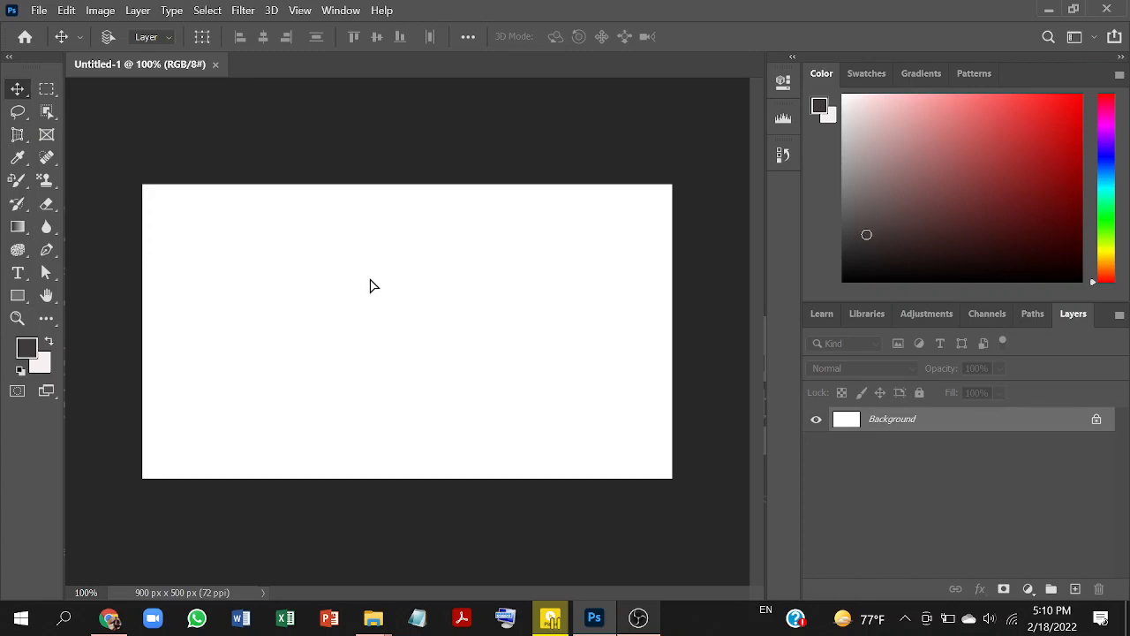
Try to move the locked Background layer on the canvas, declining its conversion to a normal layer each time
{"action": "left_click_drag", "start_coordinate": [370, 282], "coordinate": [430, 364]}
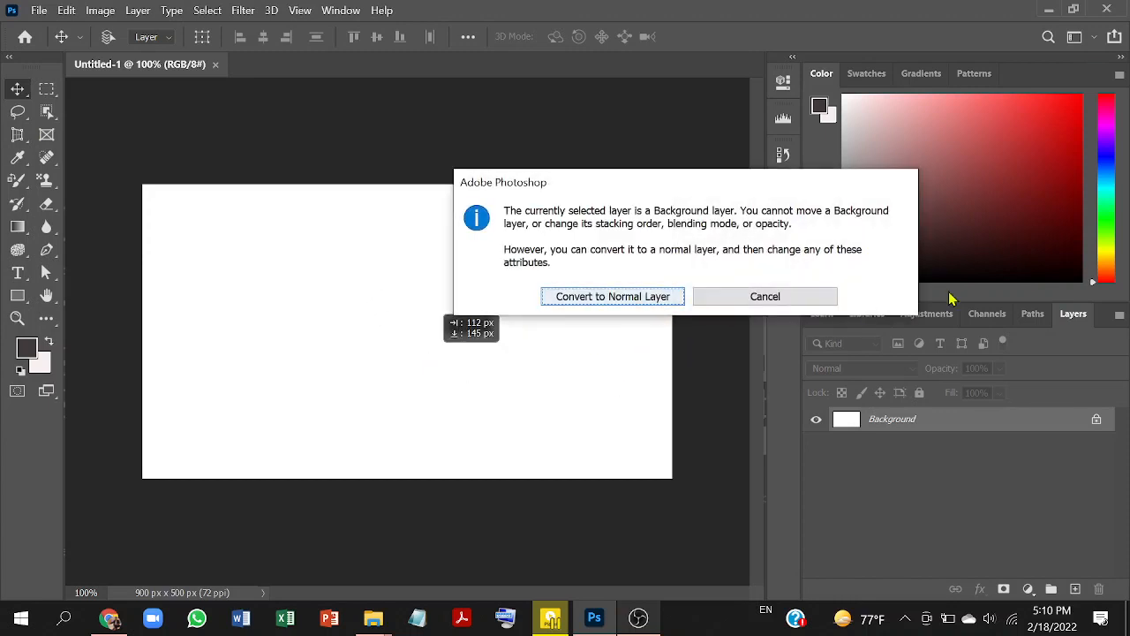
{"action": "left_click", "coordinate": [792, 300]}
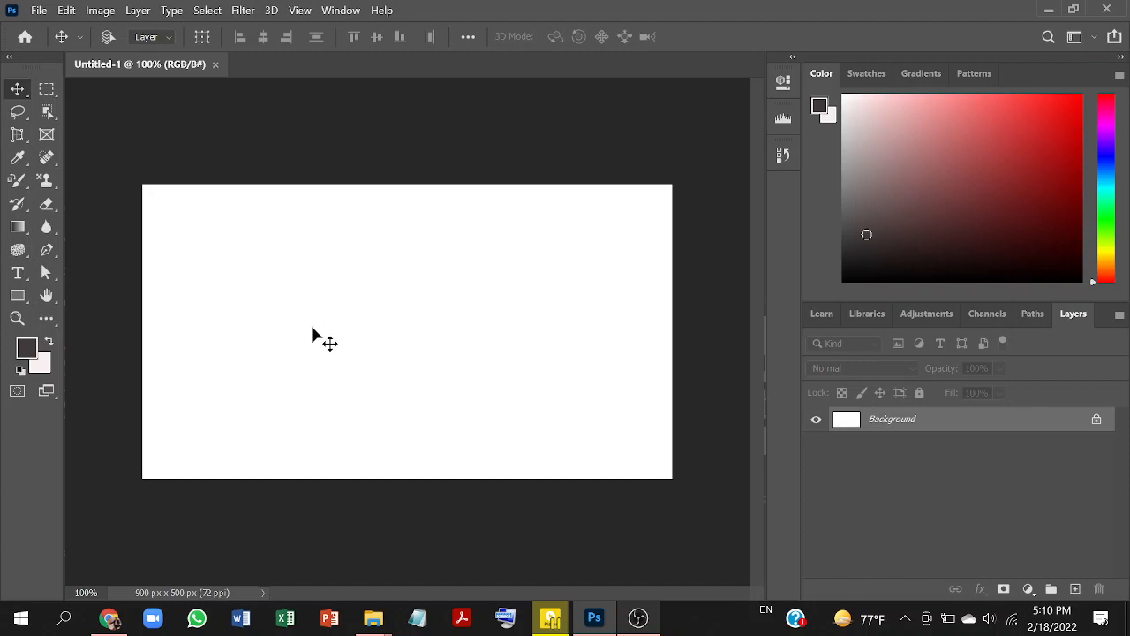
{"action": "left_click_drag", "start_coordinate": [313, 336], "coordinate": [373, 391]}
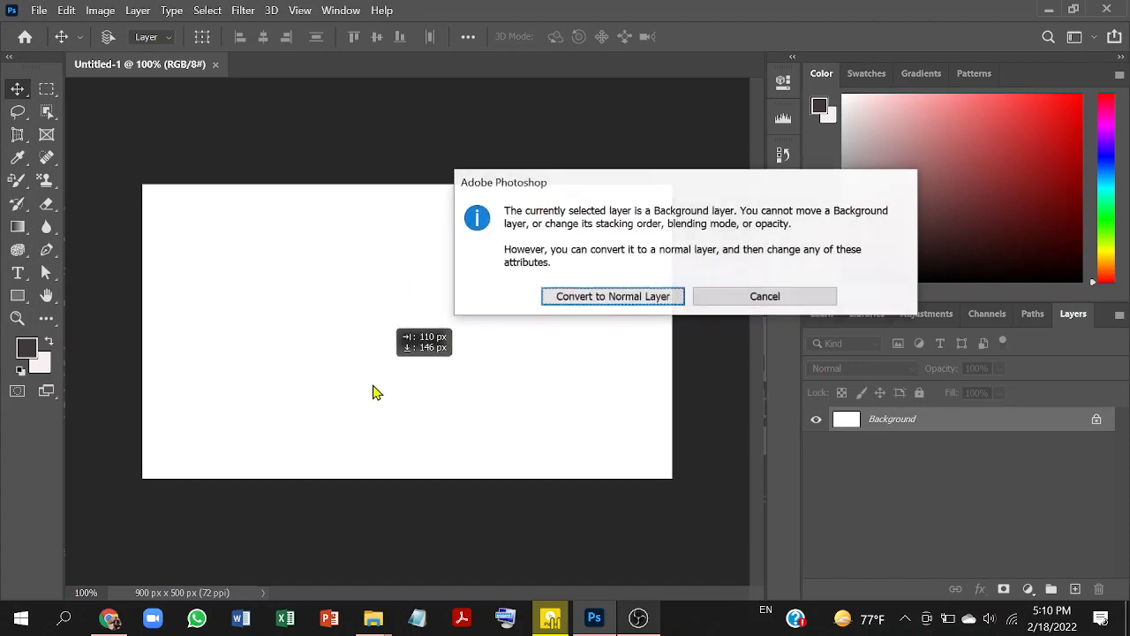
{"action": "left_click", "coordinate": [765, 297]}
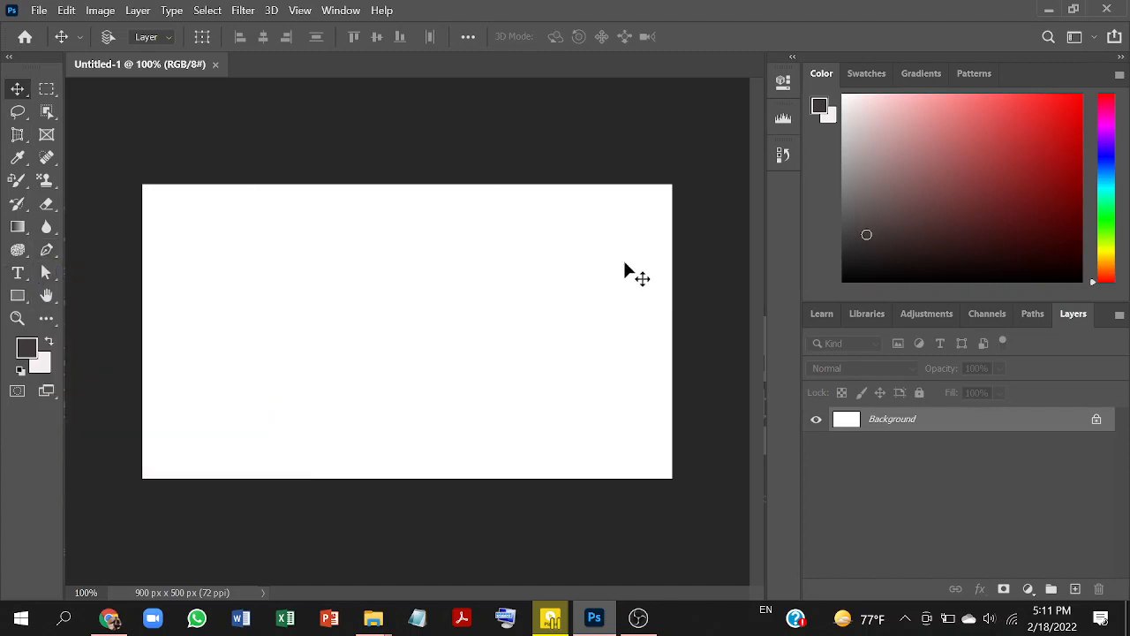
{"action": "left_click_drag", "start_coordinate": [437, 239], "coordinate": [599, 336]}
{"action": "left_click", "coordinate": [760, 297]}
Unlock the Background to make it a normal layer, and try toggling its full lock and moving it
{"action": "left_click", "coordinate": [1096, 418]}
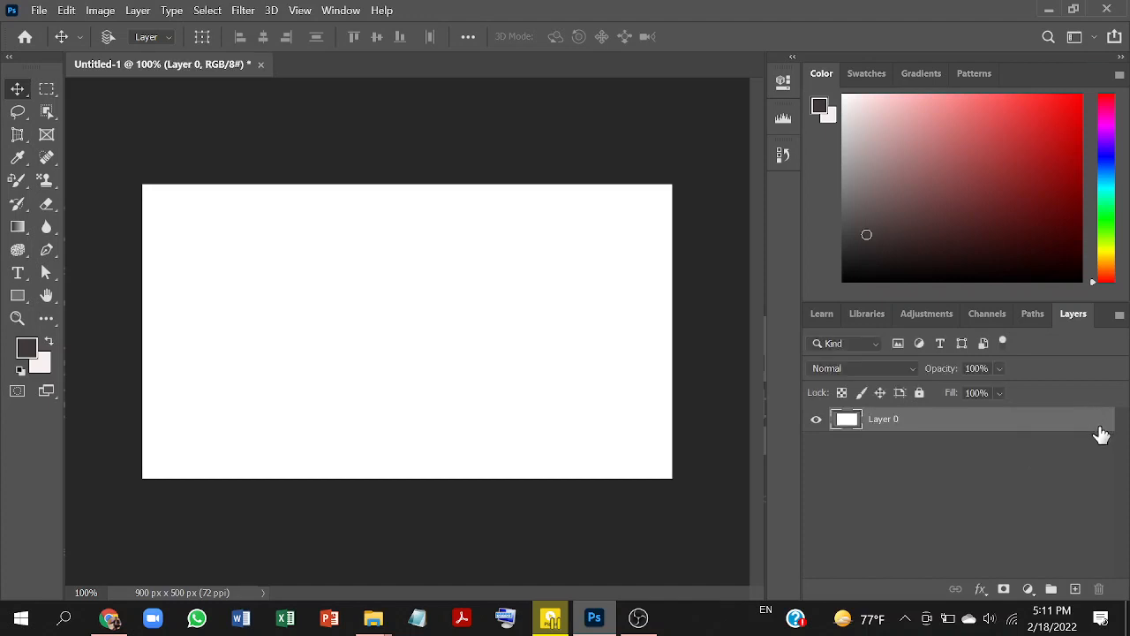
{"action": "left_click", "coordinate": [919, 392]}
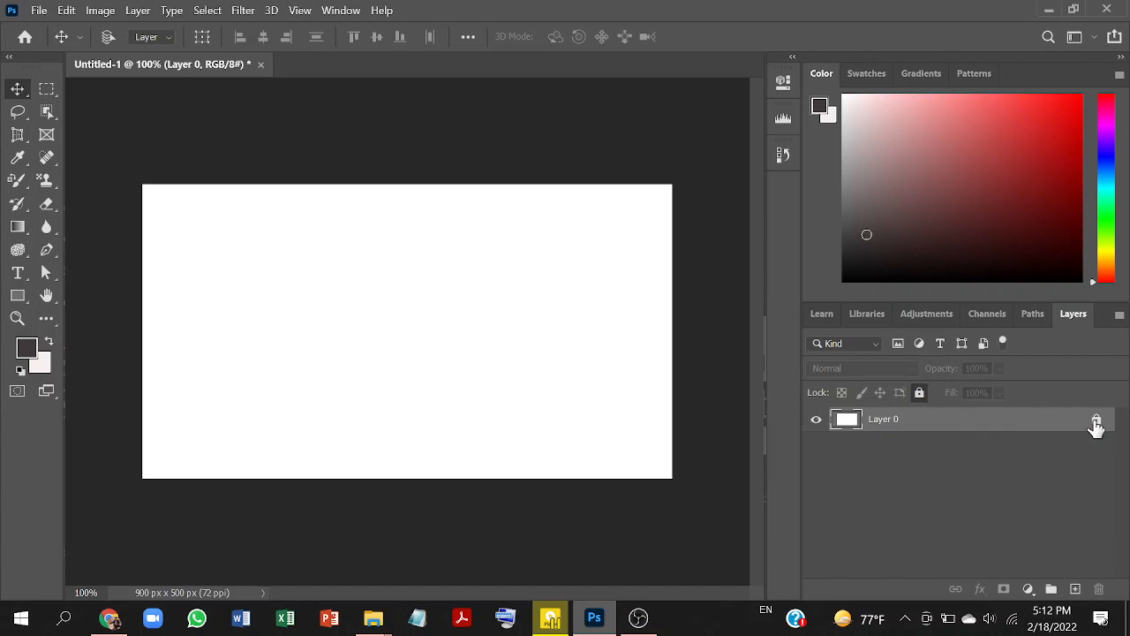
{"action": "left_click", "coordinate": [1096, 426]}
{"action": "left_click_drag", "start_coordinate": [323, 292], "coordinate": [345, 376]}
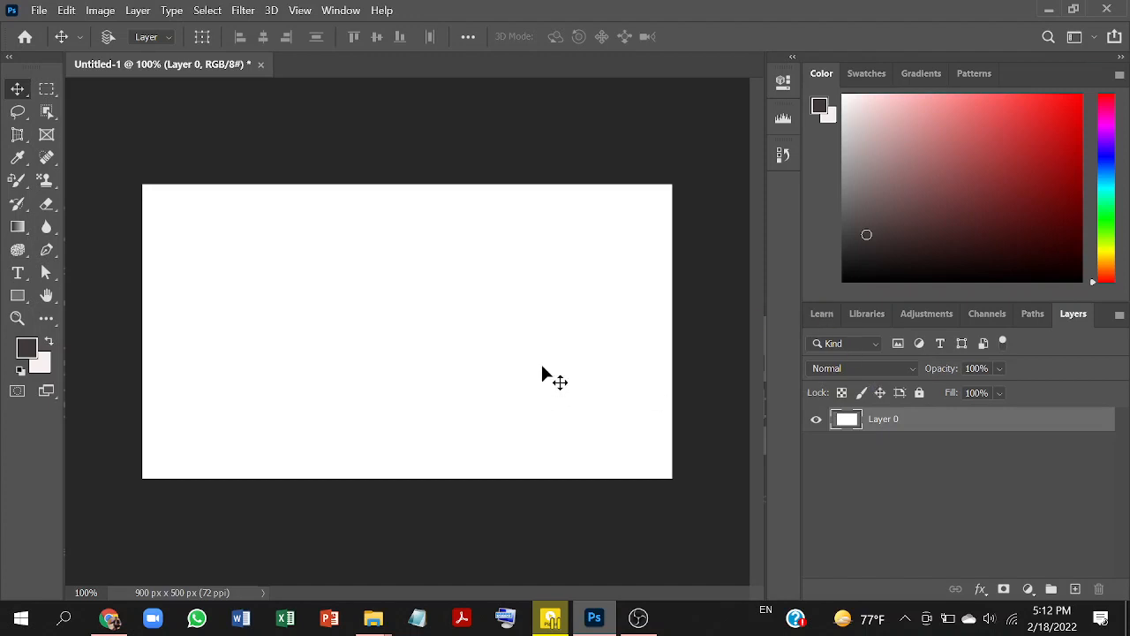
Lock all attributes of the white base layer and add a new empty layer above it
{"action": "left_click", "coordinate": [919, 394]}
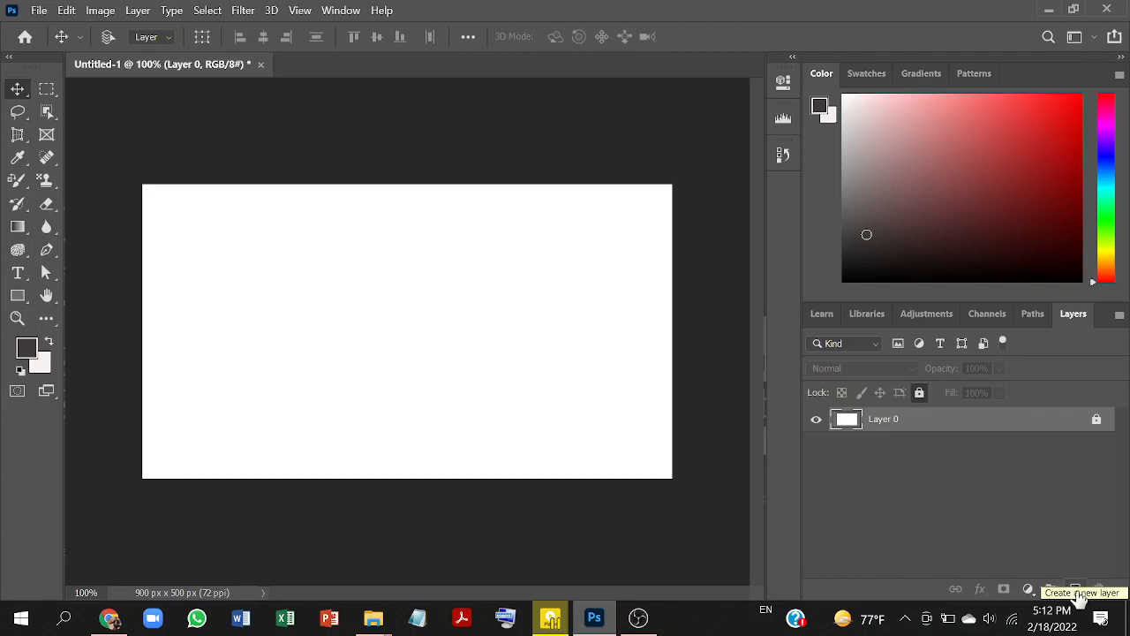
{"action": "left_click", "coordinate": [1076, 590]}
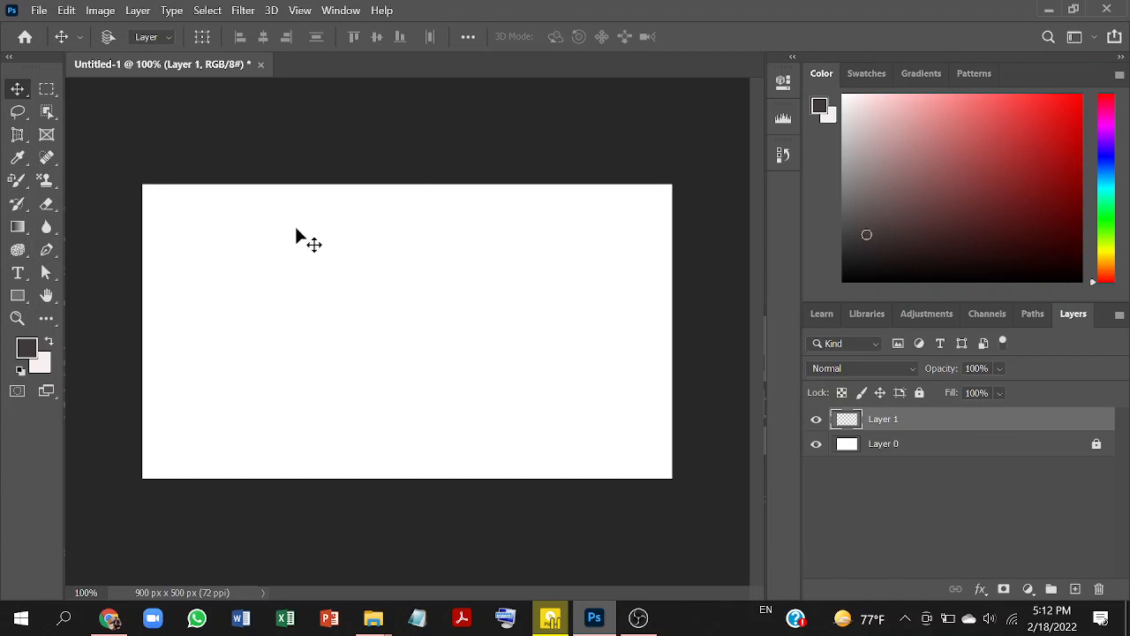
Try out rectangular selections across the canvas with the Rectangular Marquee tool
{"action": "left_click", "coordinate": [47, 89]}
{"action": "left_click_drag", "start_coordinate": [214, 256], "coordinate": [470, 366]}
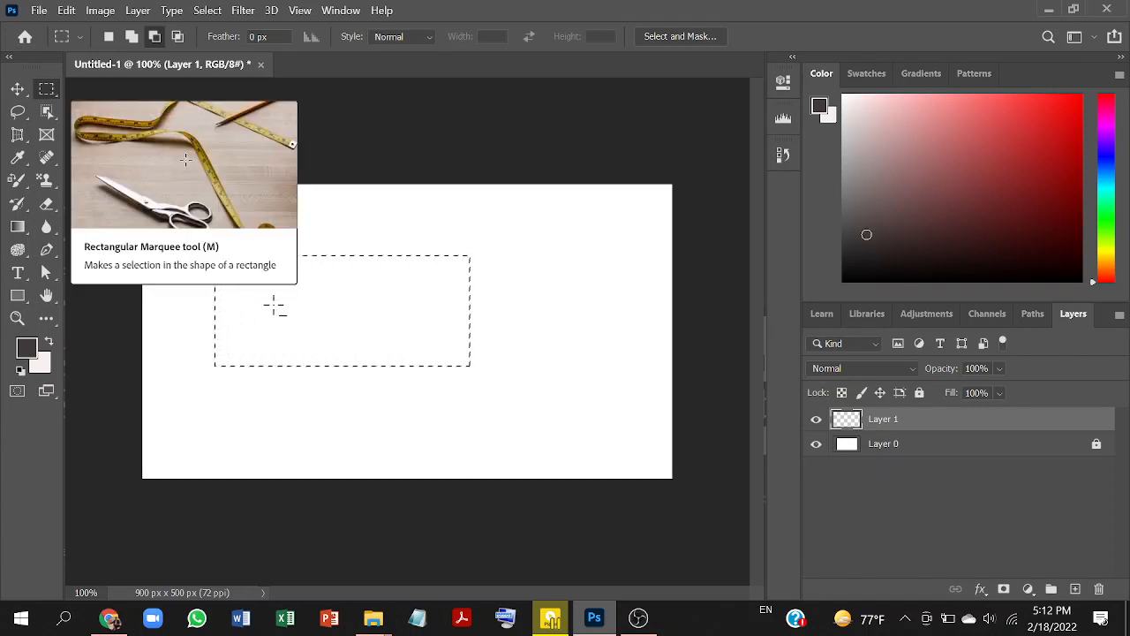
{"action": "left_click_drag", "start_coordinate": [377, 263], "coordinate": [450, 373]}
{"action": "left_click_drag", "start_coordinate": [436, 245], "coordinate": [534, 326]}
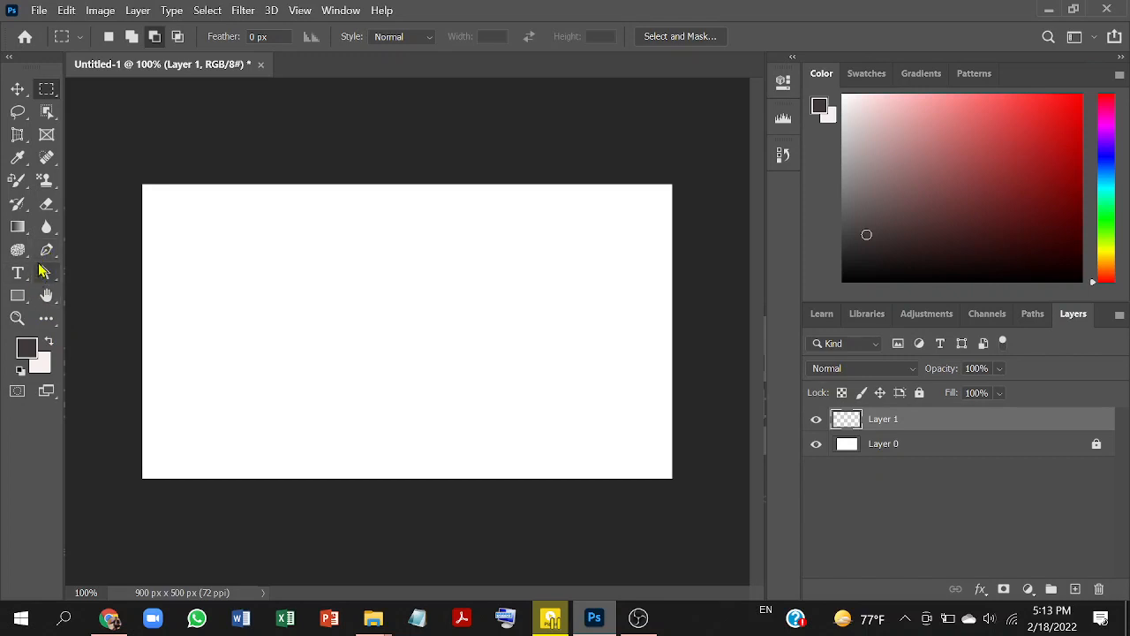
Draw a closed, curved three-point shape about 199 x 211 px with the Pen tool in Shape mode
{"action": "left_click", "coordinate": [46, 261]}
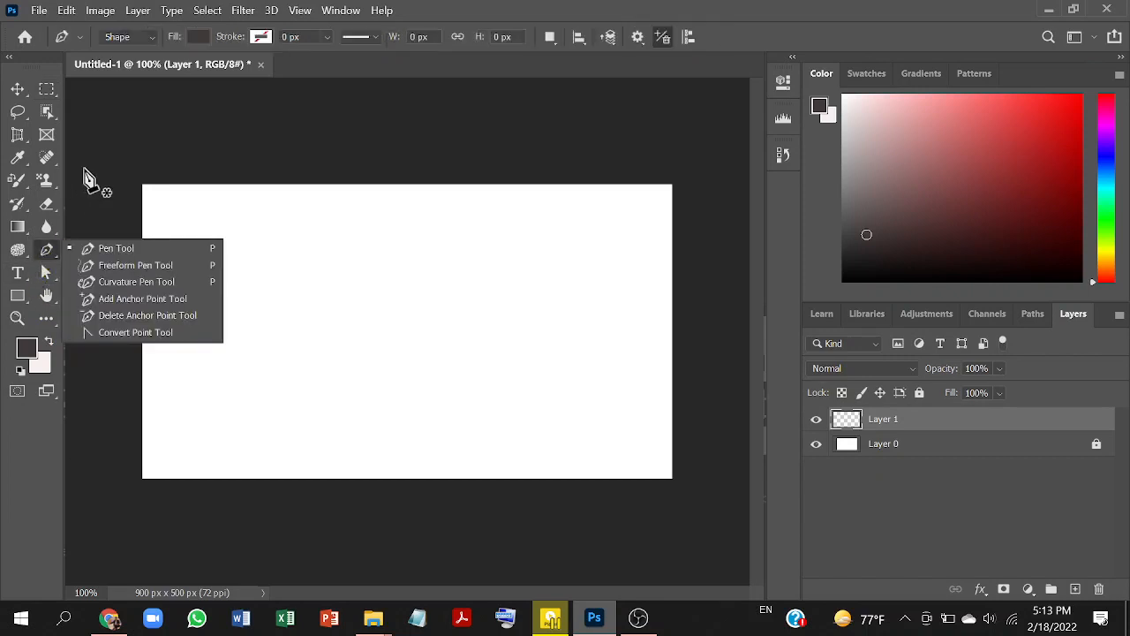
{"action": "left_click", "coordinate": [168, 250]}
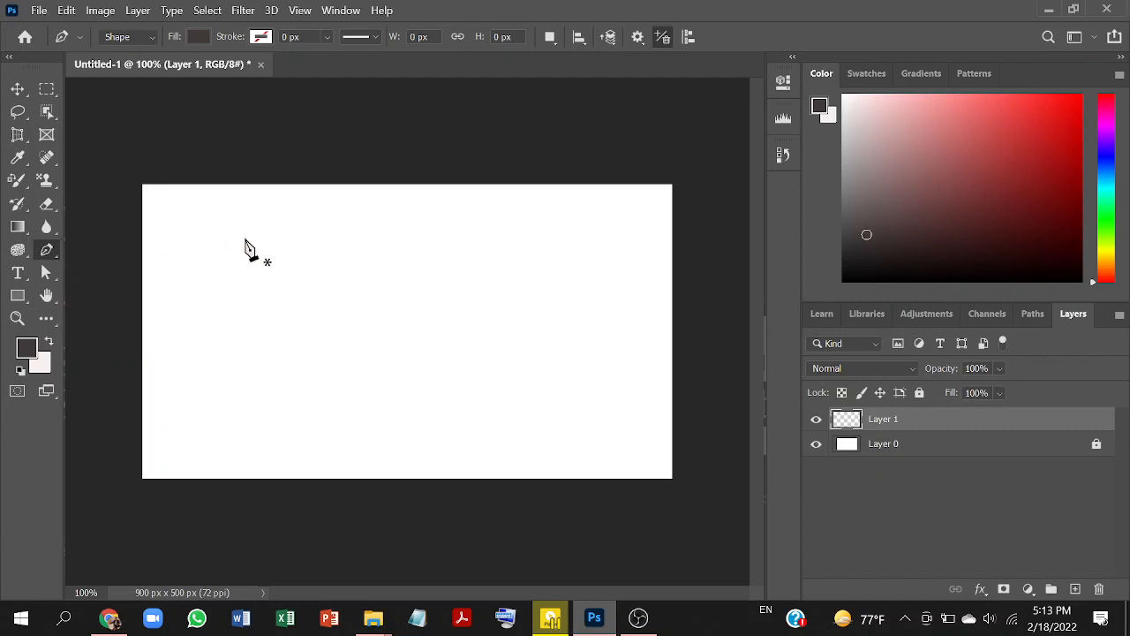
{"action": "left_click", "coordinate": [150, 42]}
{"action": "left_click", "coordinate": [145, 54]}
{"action": "left_click_drag", "start_coordinate": [257, 266], "coordinate": [369, 287]}
{"action": "left_click", "coordinate": [369, 287]}
{"action": "left_click_drag", "start_coordinate": [318, 355], "coordinate": [351, 309]}
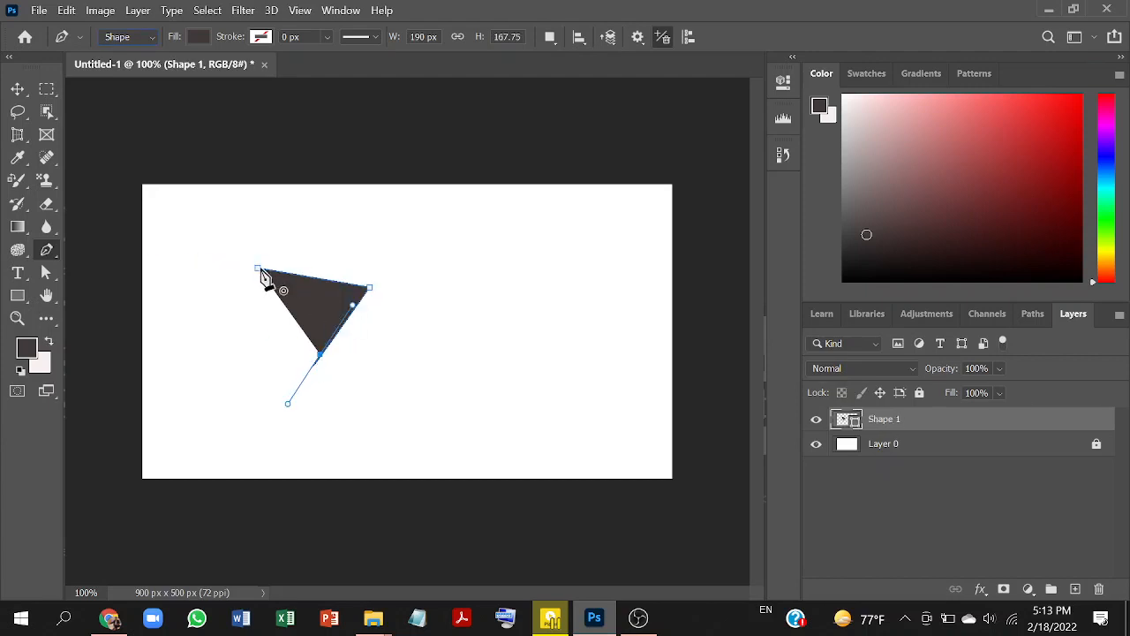
{"action": "left_click_drag", "start_coordinate": [261, 274], "coordinate": [241, 353]}
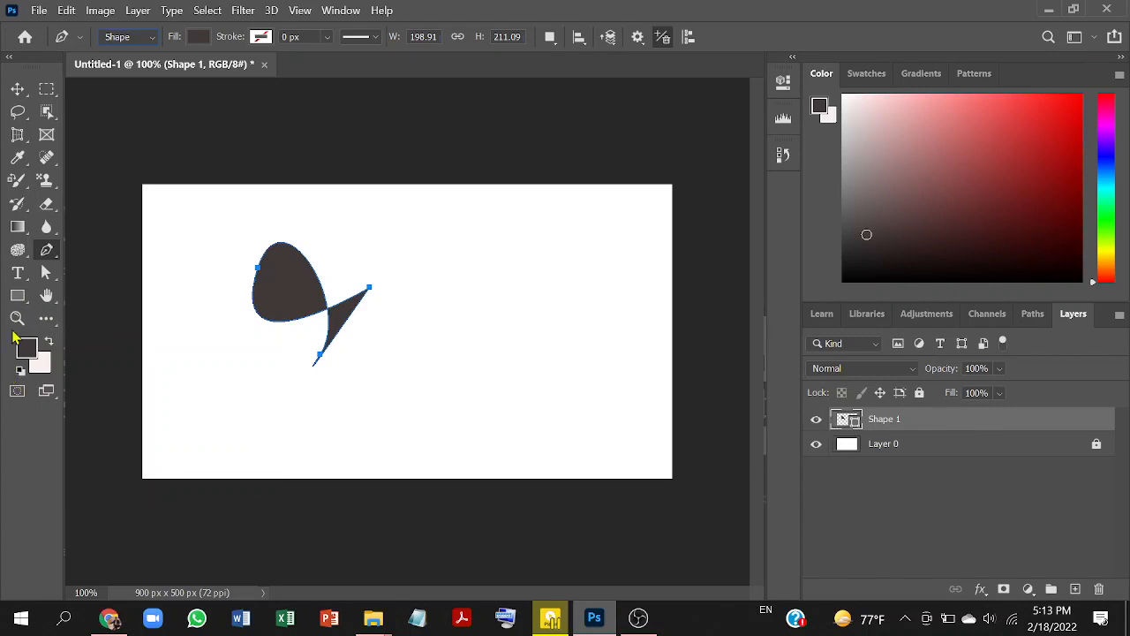
Draw a filled rectangle about 241 x 201 px beside the curved shape with the Rectangle tool
{"action": "left_click", "coordinate": [20, 296]}
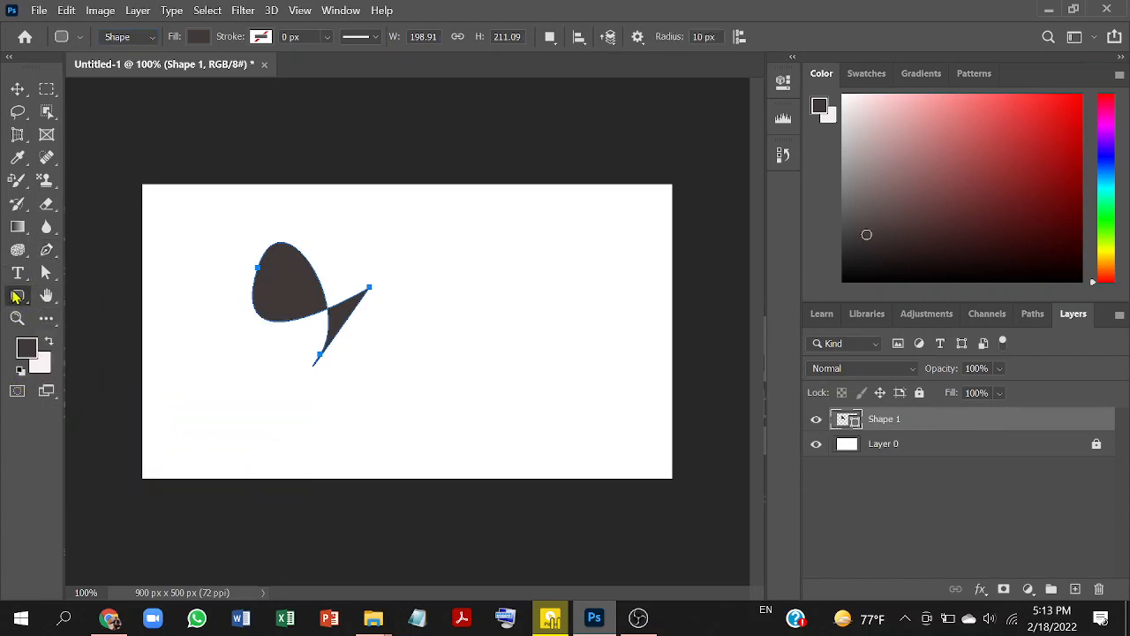
{"action": "right_click", "coordinate": [16, 299]}
{"action": "left_click", "coordinate": [96, 299]}
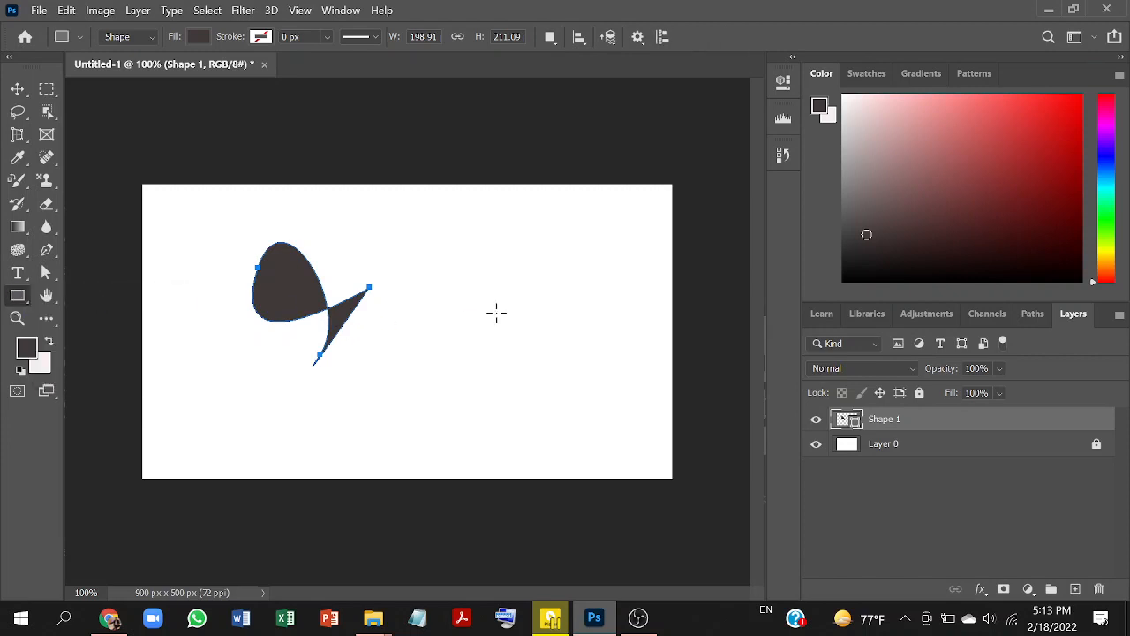
{"action": "left_click_drag", "start_coordinate": [416, 236], "coordinate": [557, 355]}
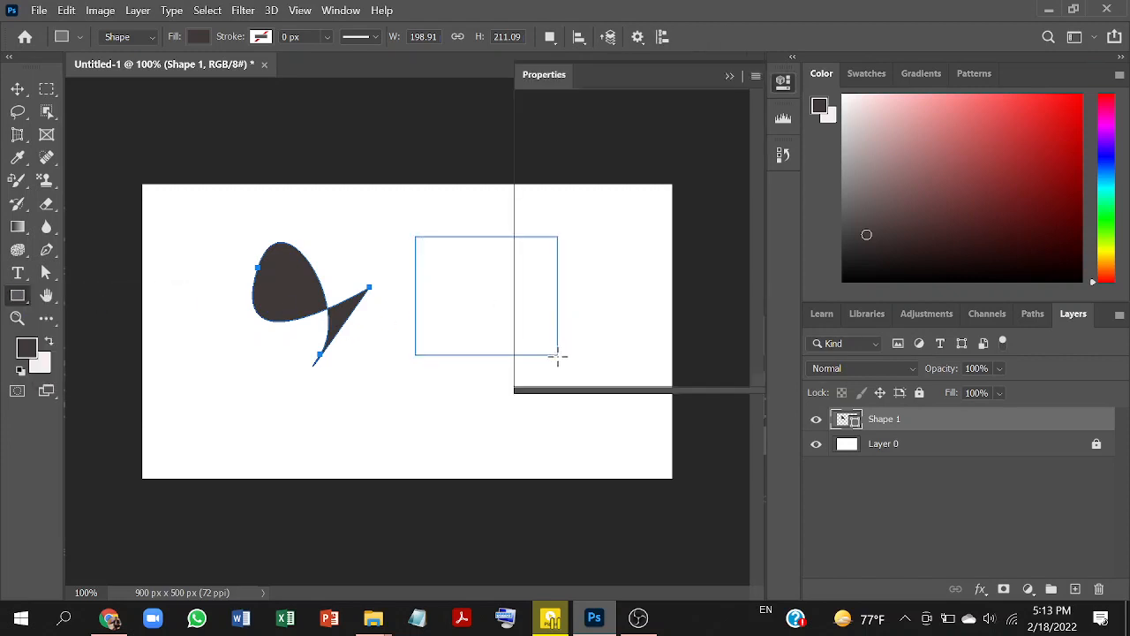
{"action": "left_click", "coordinate": [730, 76]}
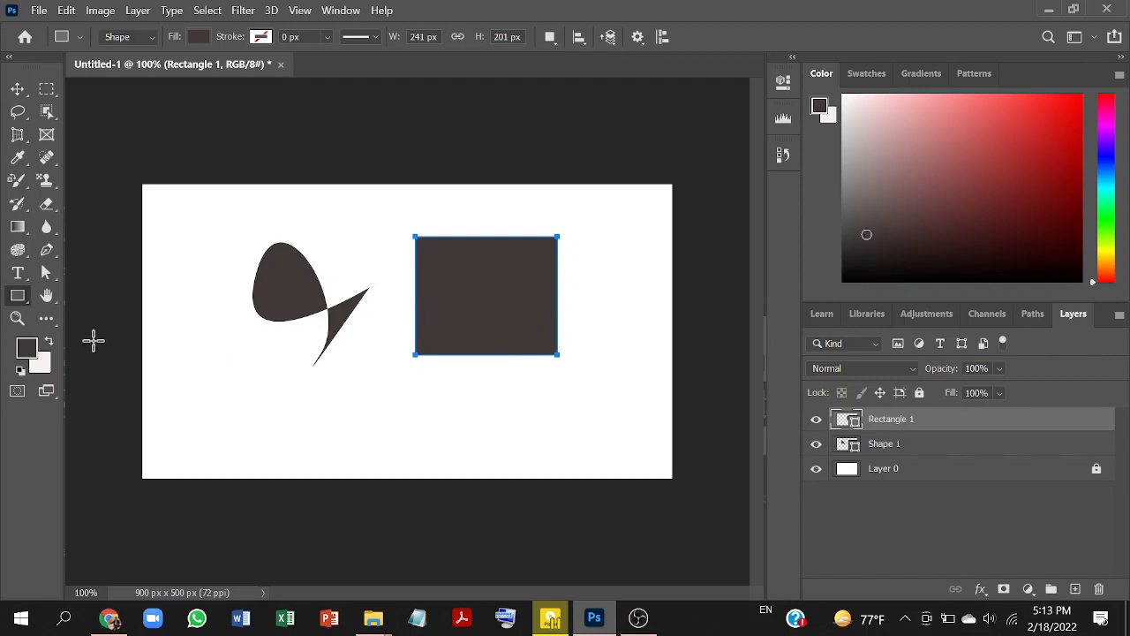
Draw a rounded rectangle about 169 x 166 px with a 10 px radius, overlapping the lower part of the curved shape
{"action": "right_click", "coordinate": [21, 302]}
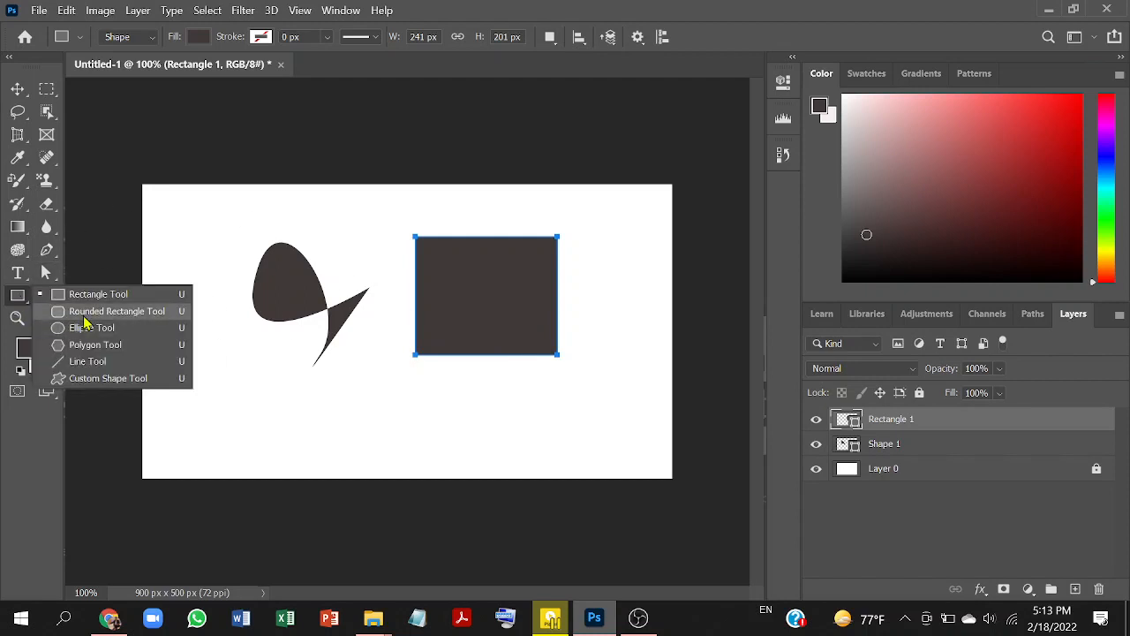
{"action": "left_click", "coordinate": [80, 311]}
{"action": "left_click_drag", "start_coordinate": [210, 306], "coordinate": [310, 400]}
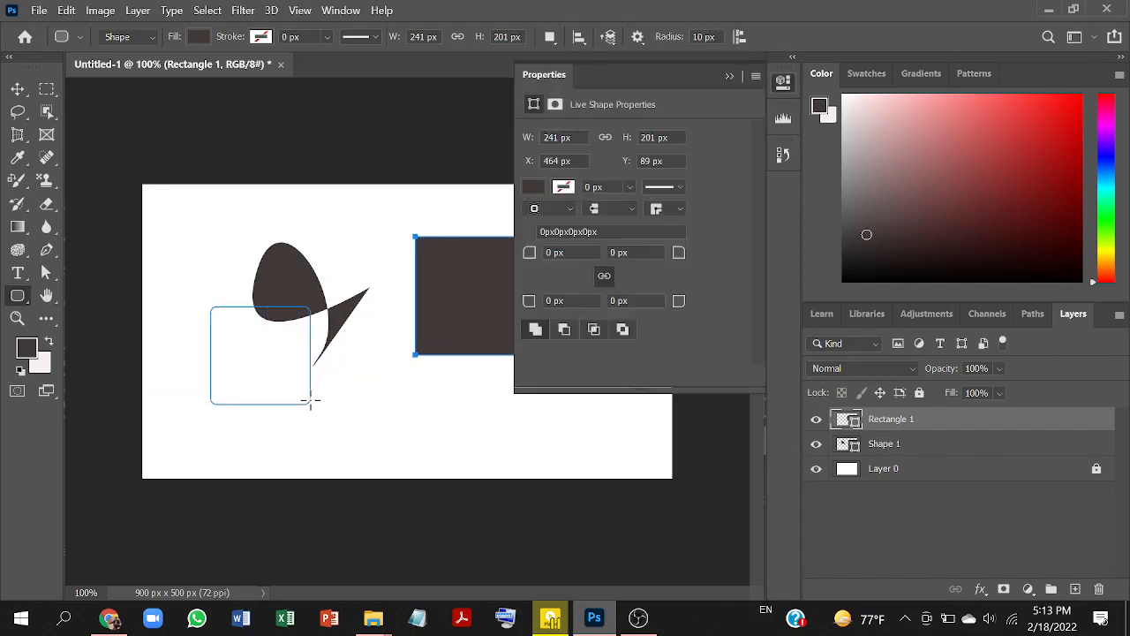
{"action": "left_click", "coordinate": [730, 79]}
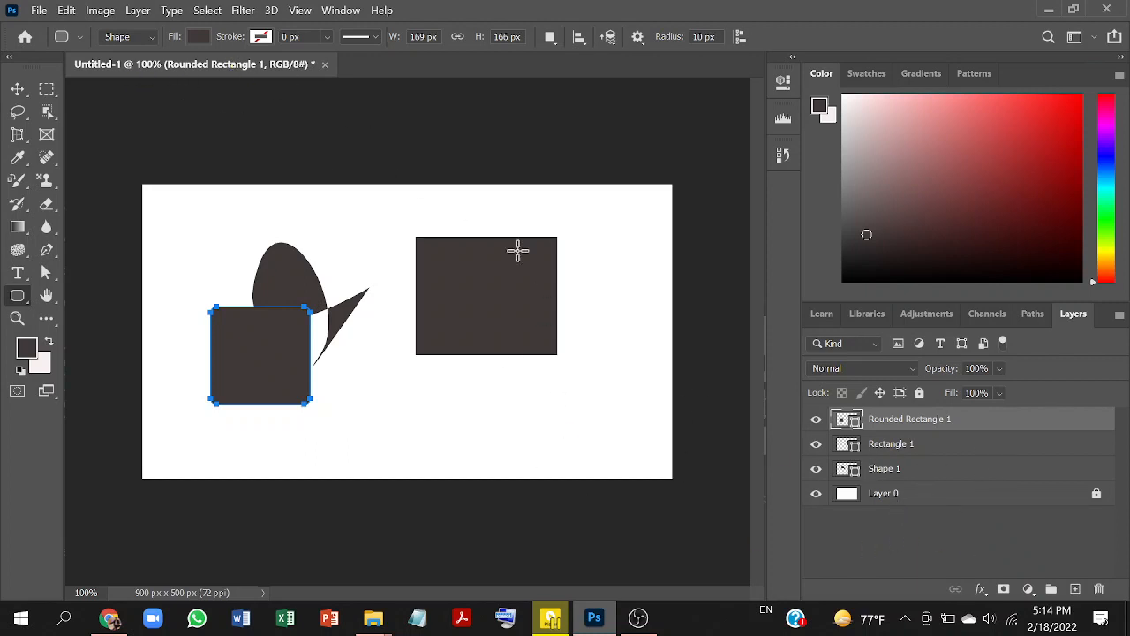
Draw trial rounded rectangles of about 8 x 79 px and 98 x 217 px on and beside the large rectangle, undoing each
{"action": "left_click", "coordinate": [942, 454]}
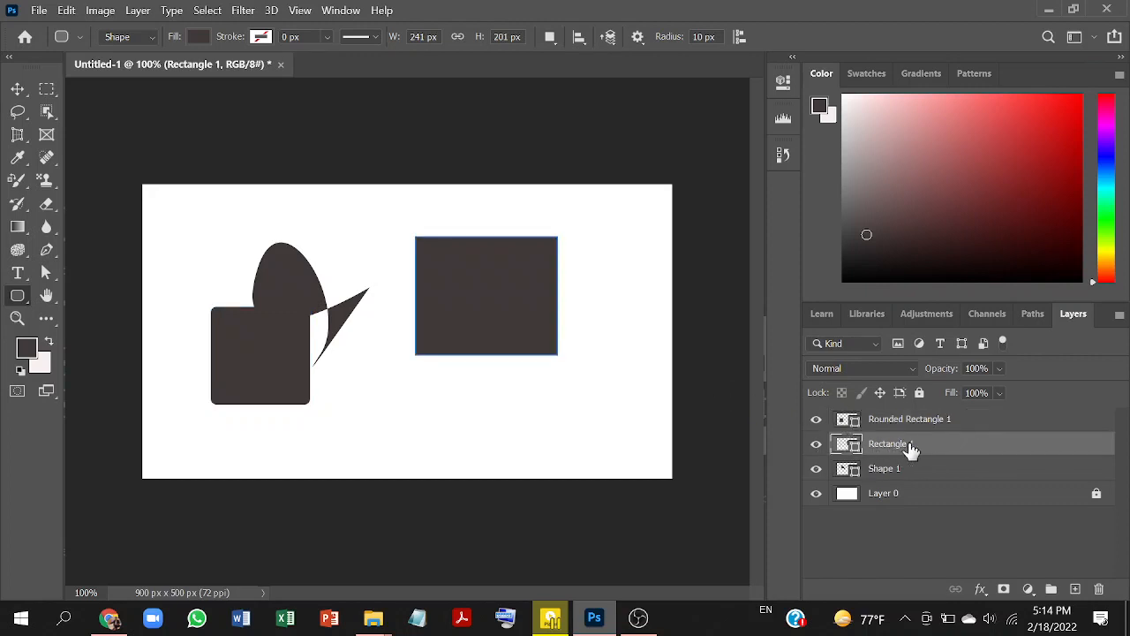
{"action": "left_click_drag", "start_coordinate": [466, 303], "coordinate": [470, 351]}
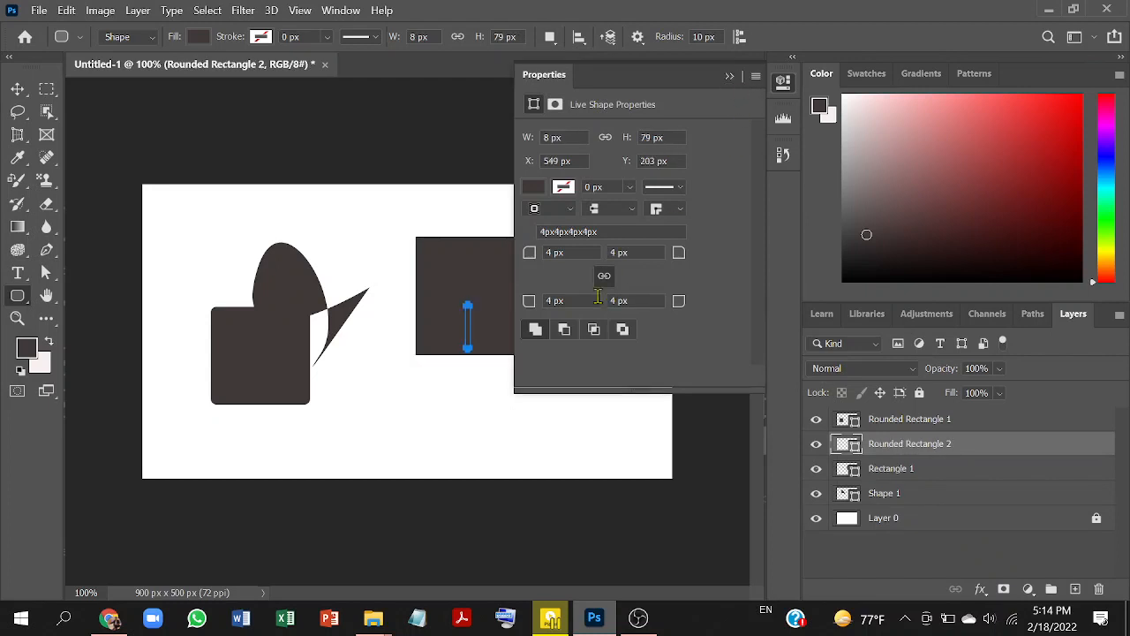
{"action": "left_click", "coordinate": [729, 76]}
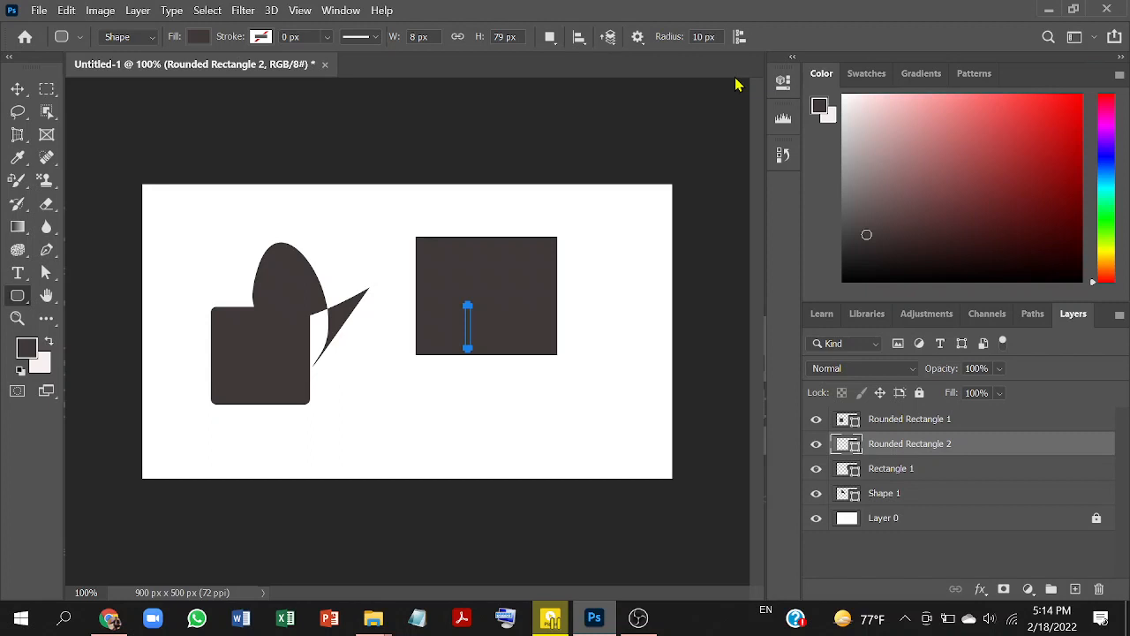
{"action": "key", "text": "ctrl+z"}
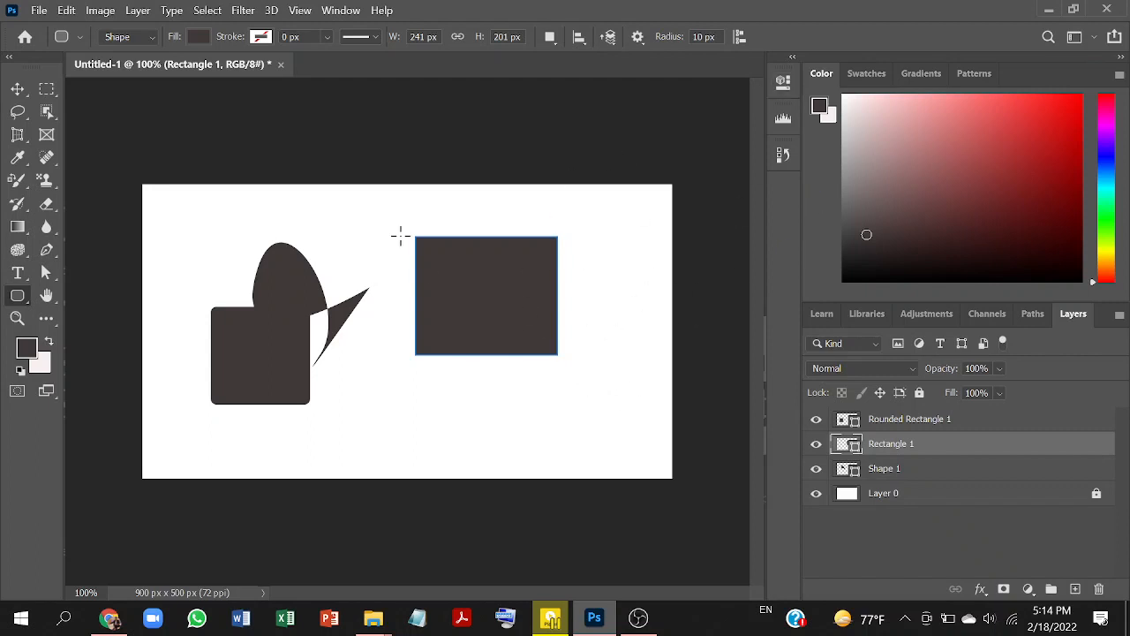
{"action": "left_click_drag", "start_coordinate": [356, 218], "coordinate": [417, 352]}
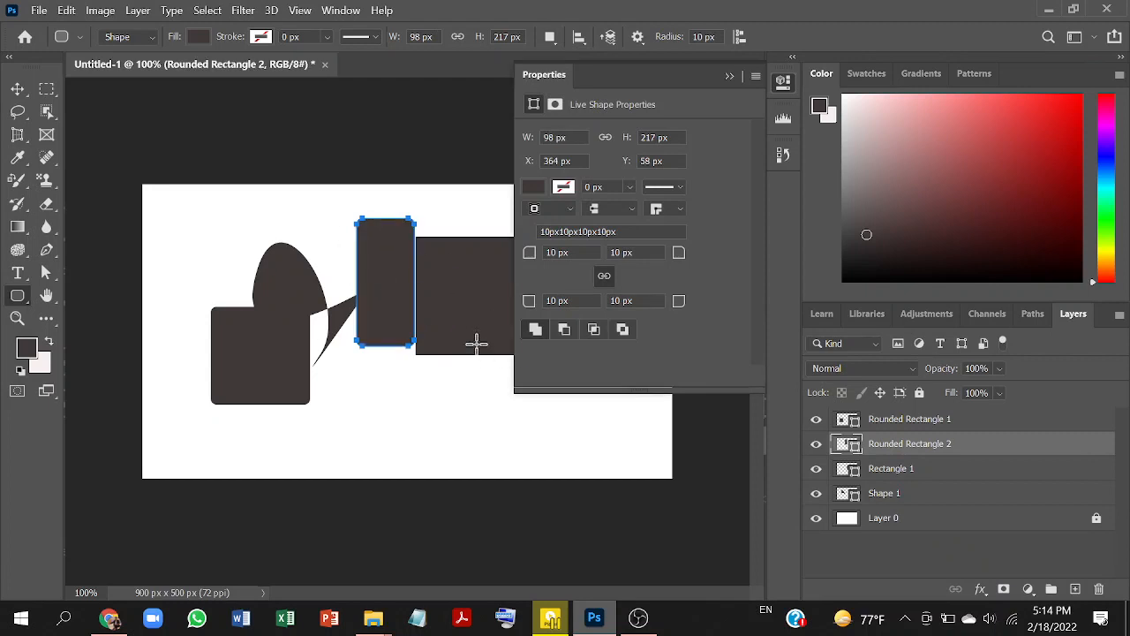
{"action": "key", "text": "ctrl+z"}
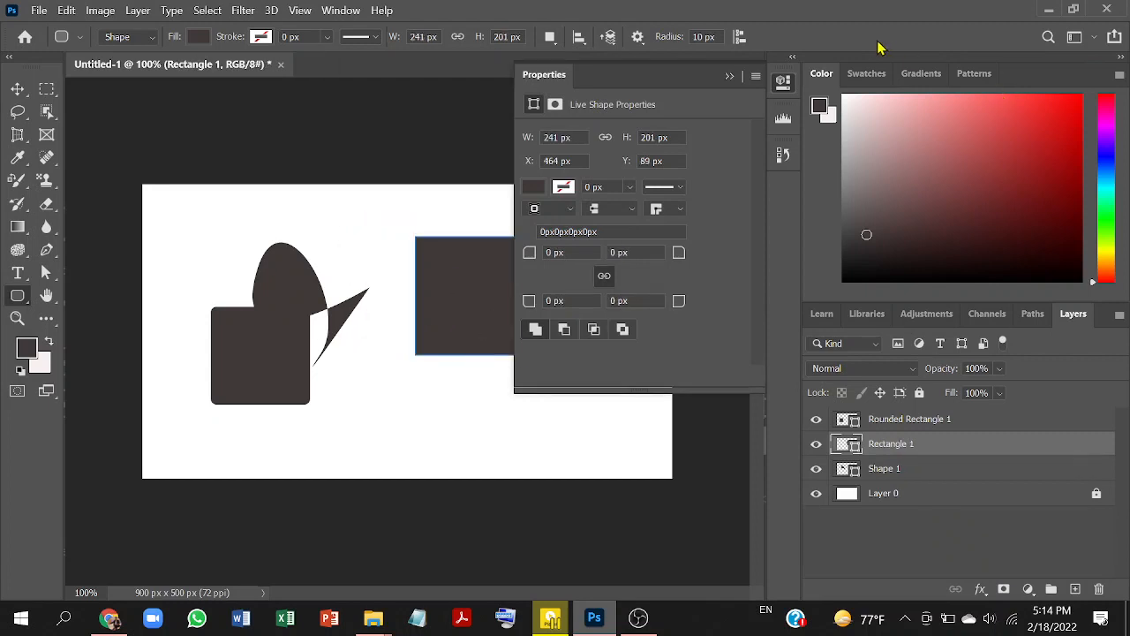
{"action": "left_click", "coordinate": [730, 77]}
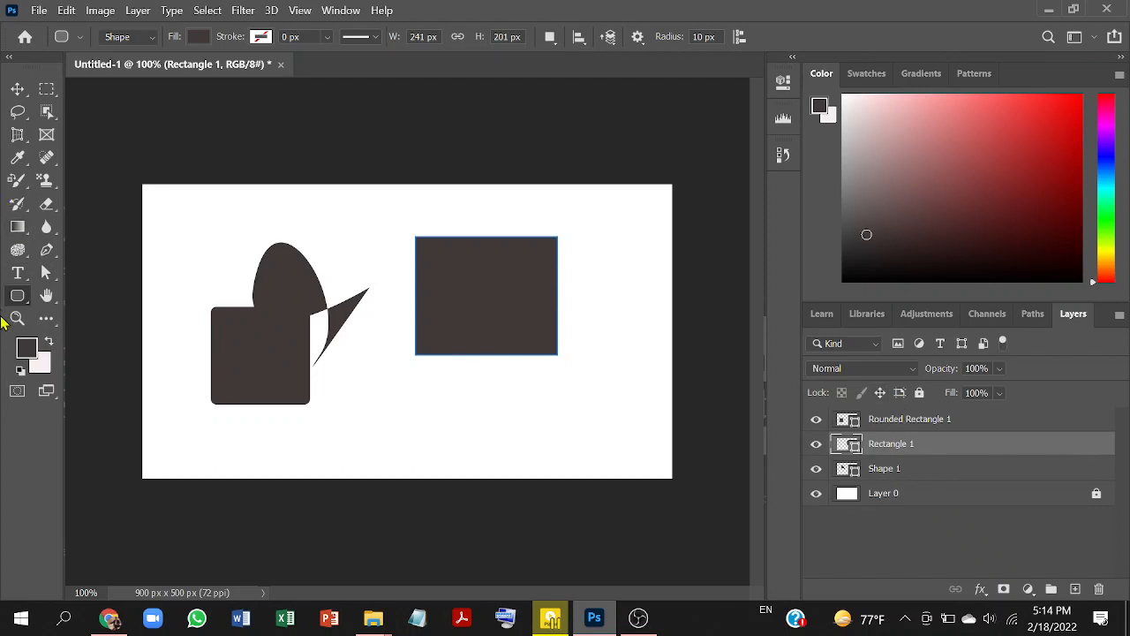
Add the horizontal text "jhvv mnklnhkjh" at 6 pt in the empty area below the shapes
{"action": "right_click", "coordinate": [14, 280]}
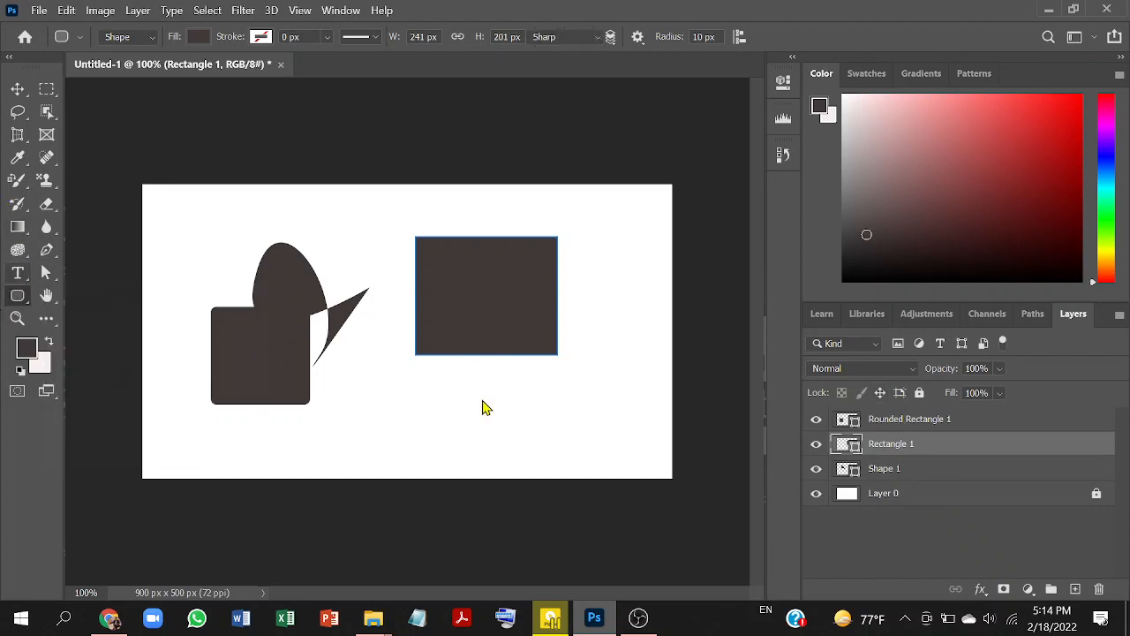
{"action": "left_click", "coordinate": [124, 271]}
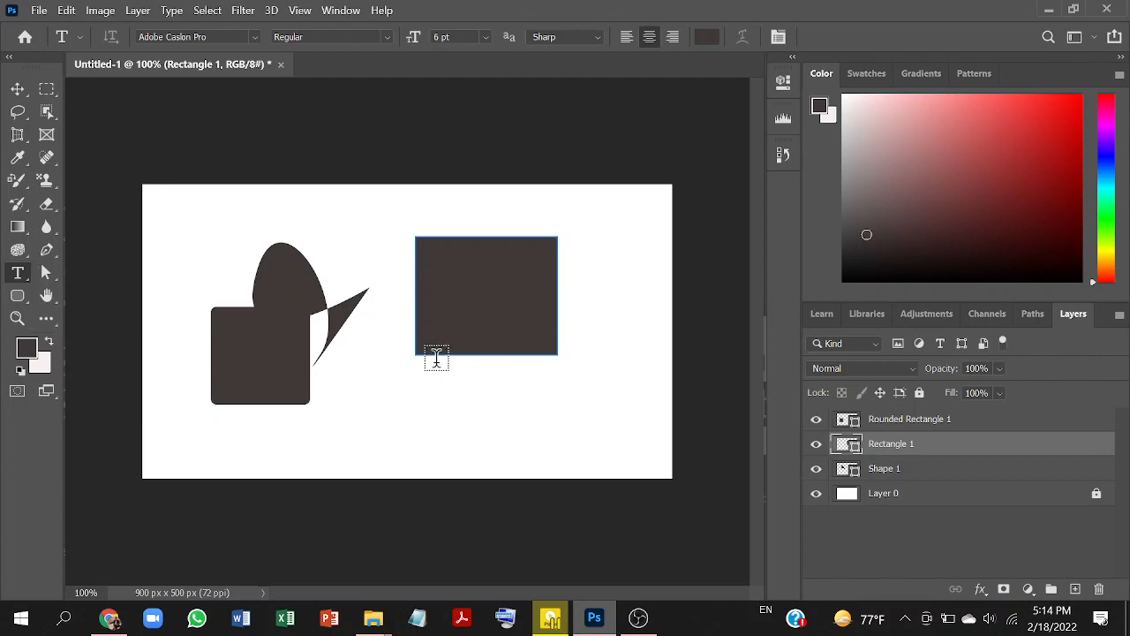
{"action": "left_click", "coordinate": [380, 397]}
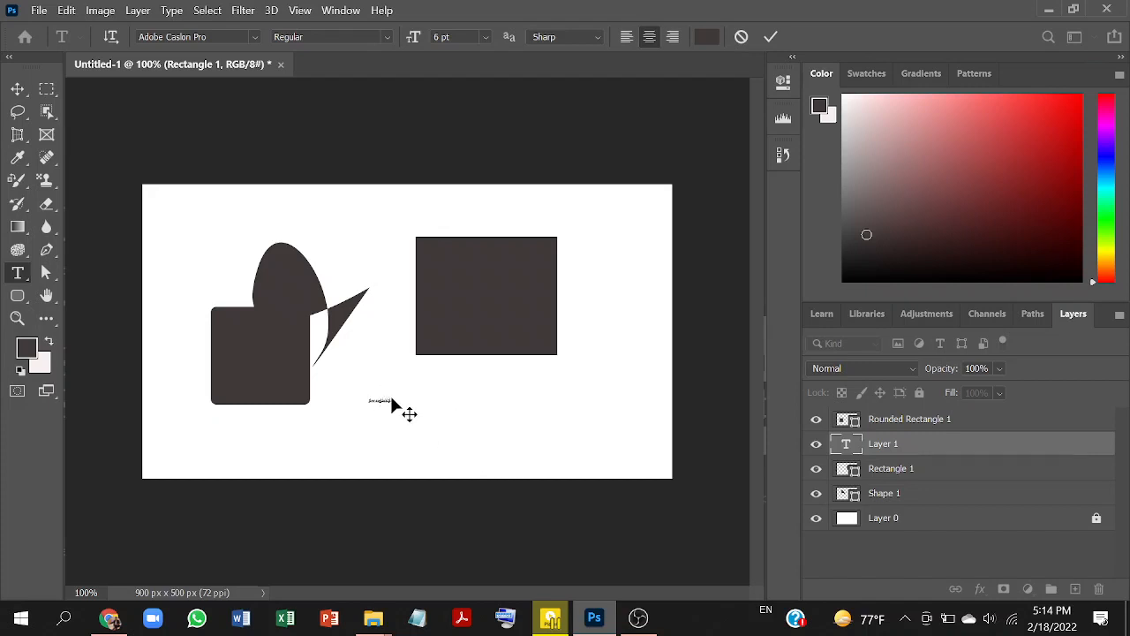
{"action": "left_click_drag", "start_coordinate": [396, 409], "coordinate": [380, 404]}
Enlarge the text to 48 pt and move it beneath the large rectangle, clear of the rounded rectangle
{"action": "left_click", "coordinate": [485, 38]}
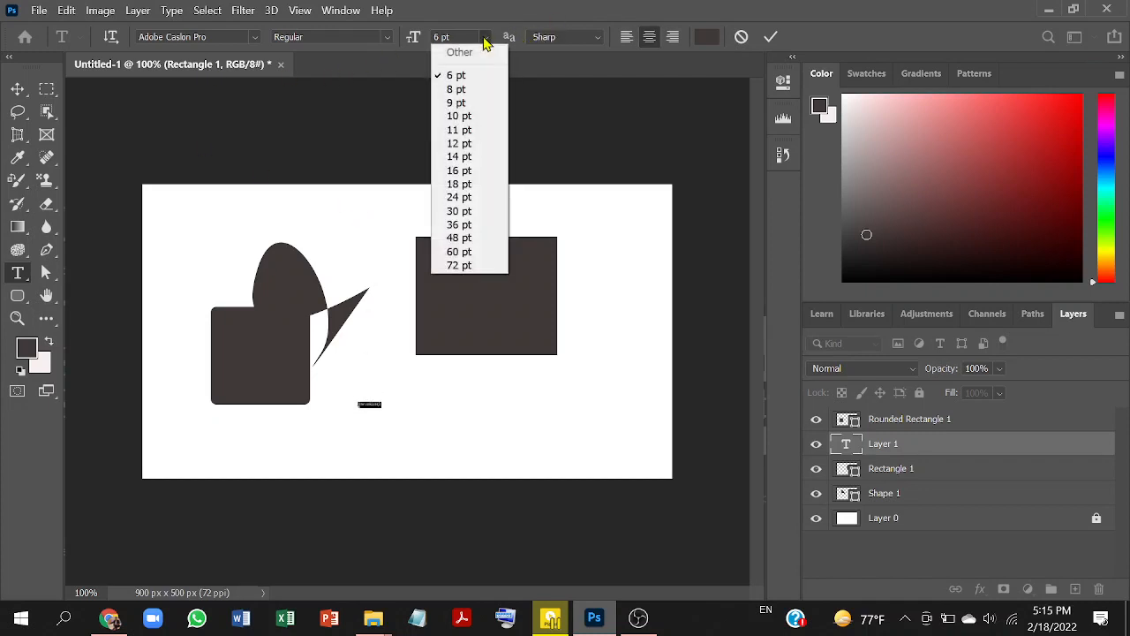
{"action": "left_click", "coordinate": [467, 185]}
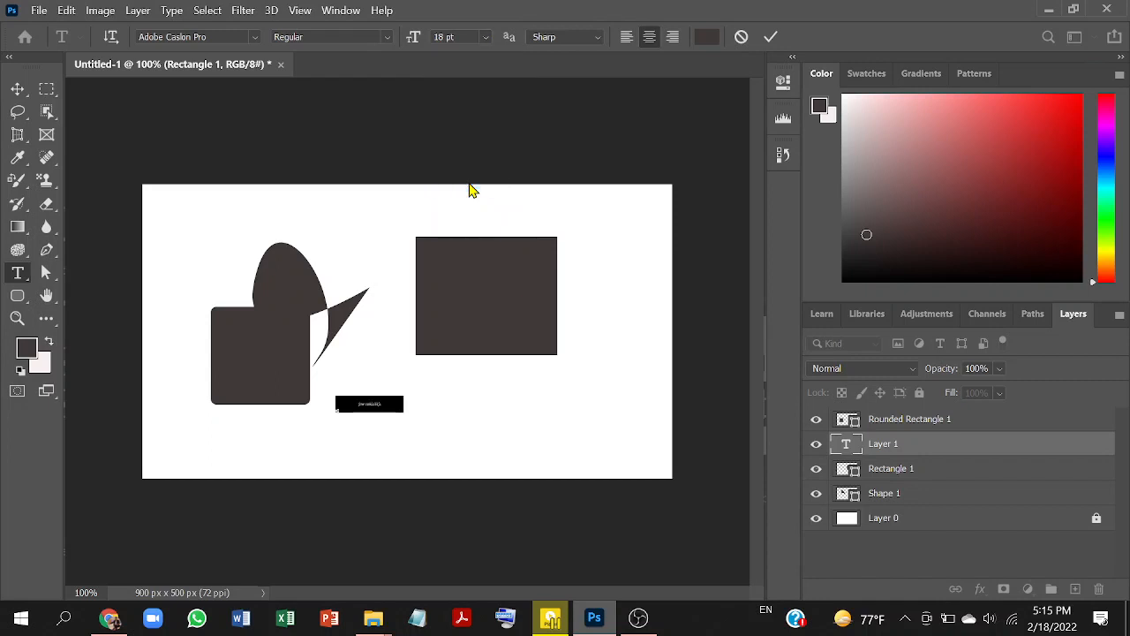
{"action": "left_click", "coordinate": [485, 38]}
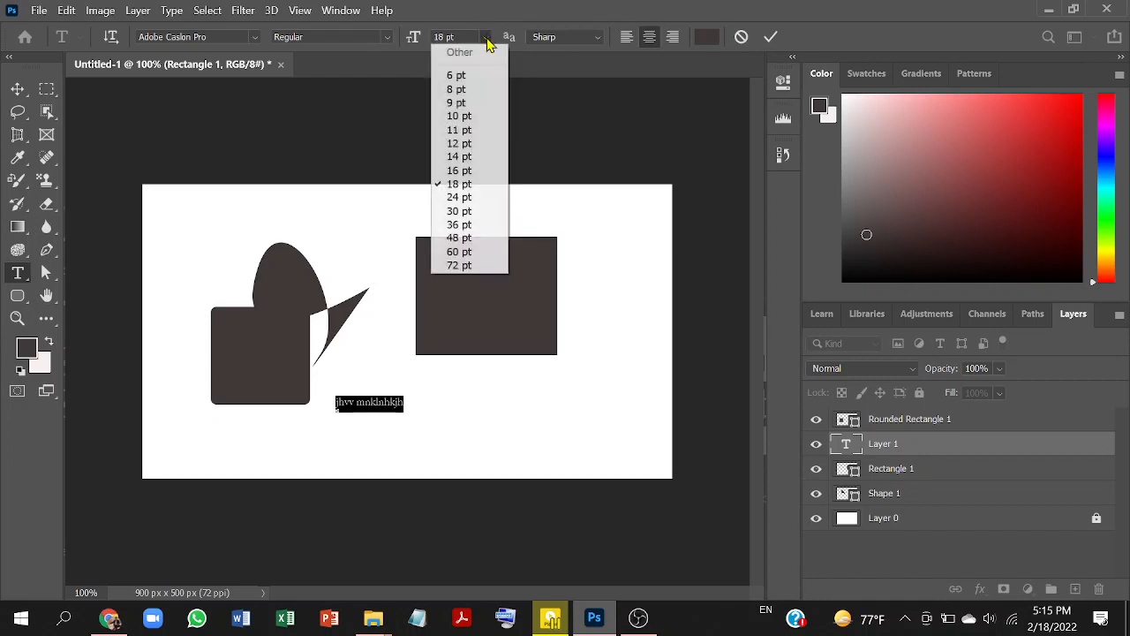
{"action": "left_click", "coordinate": [480, 243]}
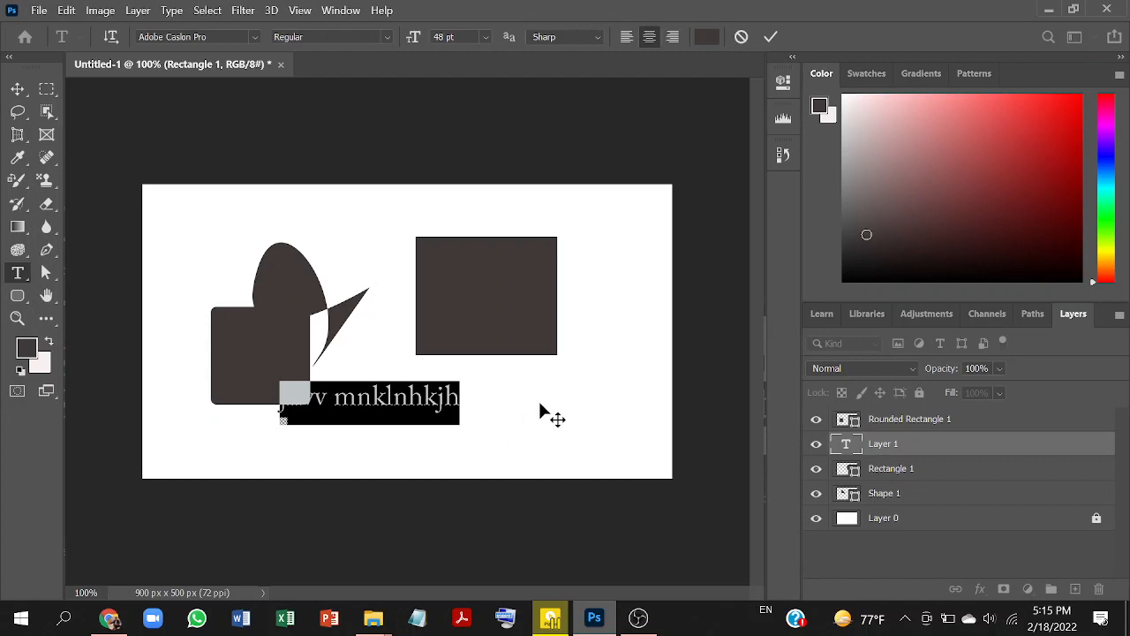
{"action": "left_click", "coordinate": [17, 89]}
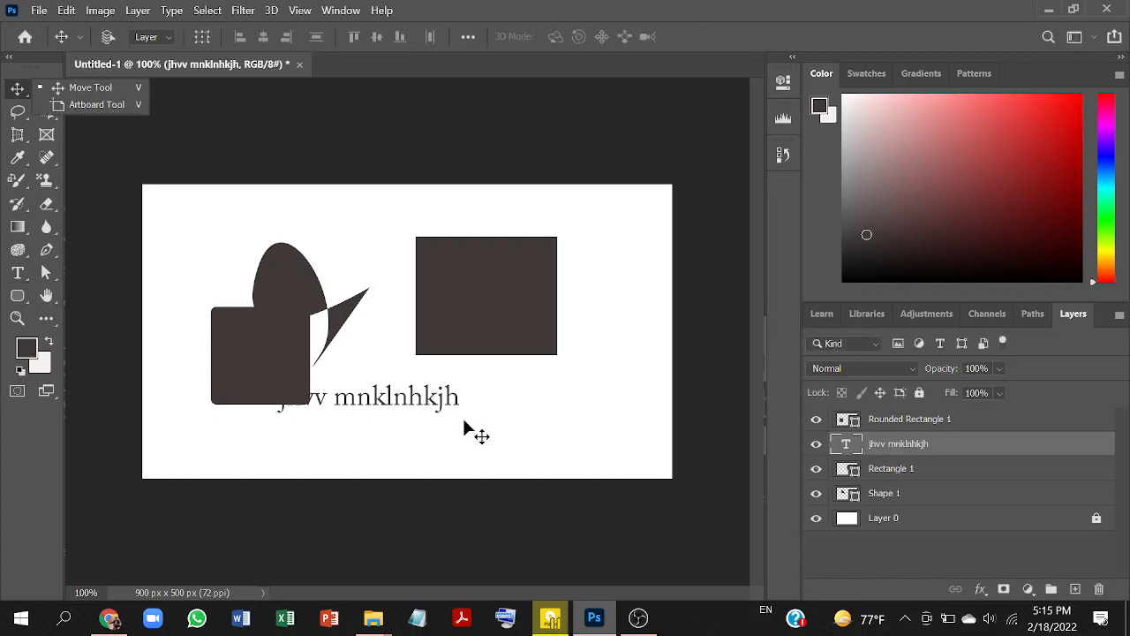
{"action": "left_click_drag", "start_coordinate": [378, 402], "coordinate": [481, 416]}
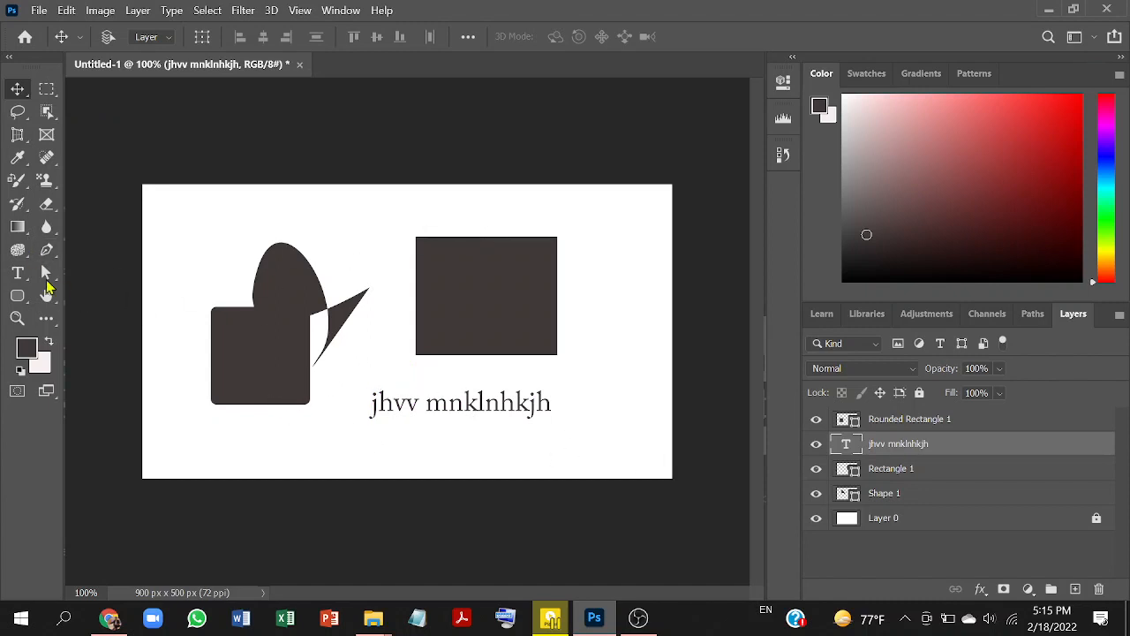
Try the Arc warp style with a +50% horizontal bend on the text and close the warp settings without applying it
{"action": "right_click", "coordinate": [16, 276]}
{"action": "left_click", "coordinate": [137, 289]}
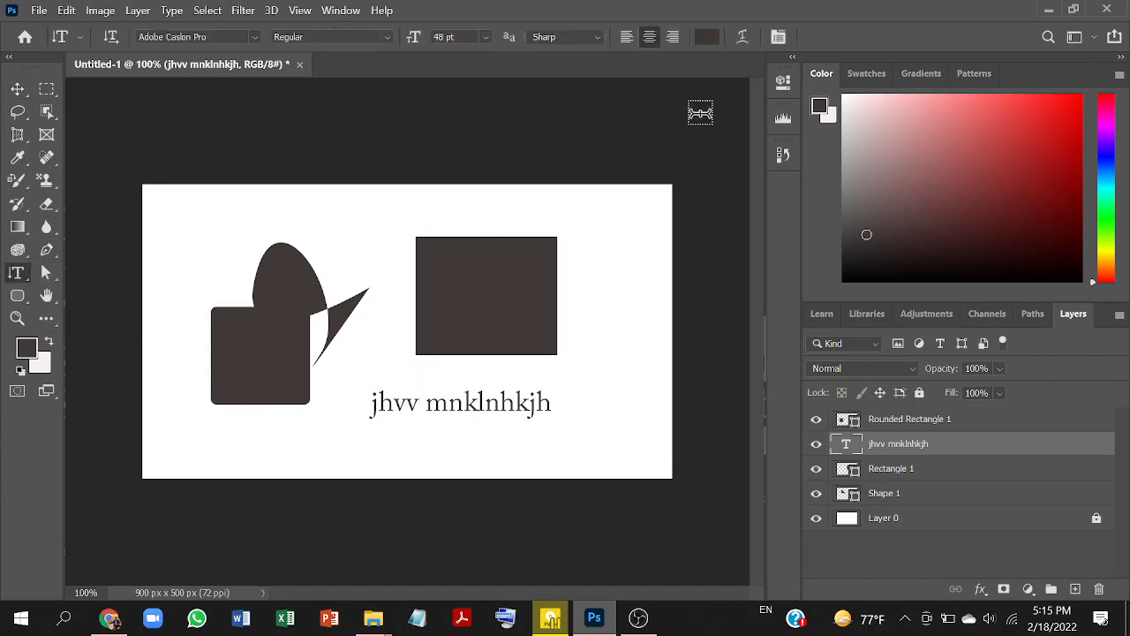
{"action": "left_click", "coordinate": [743, 39]}
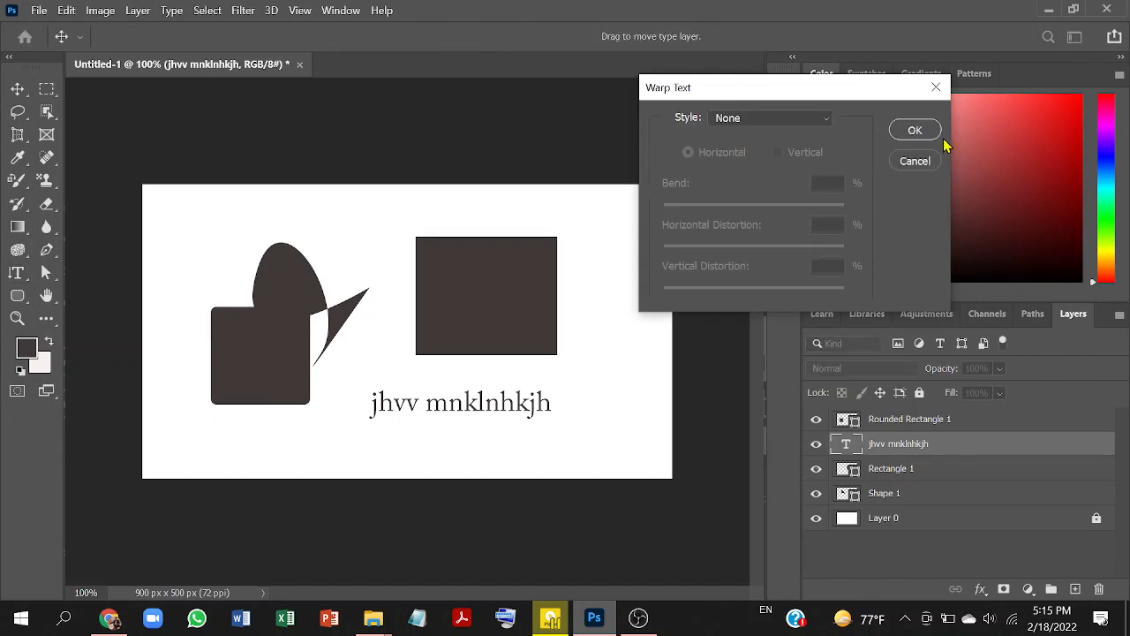
{"action": "left_click", "coordinate": [793, 121]}
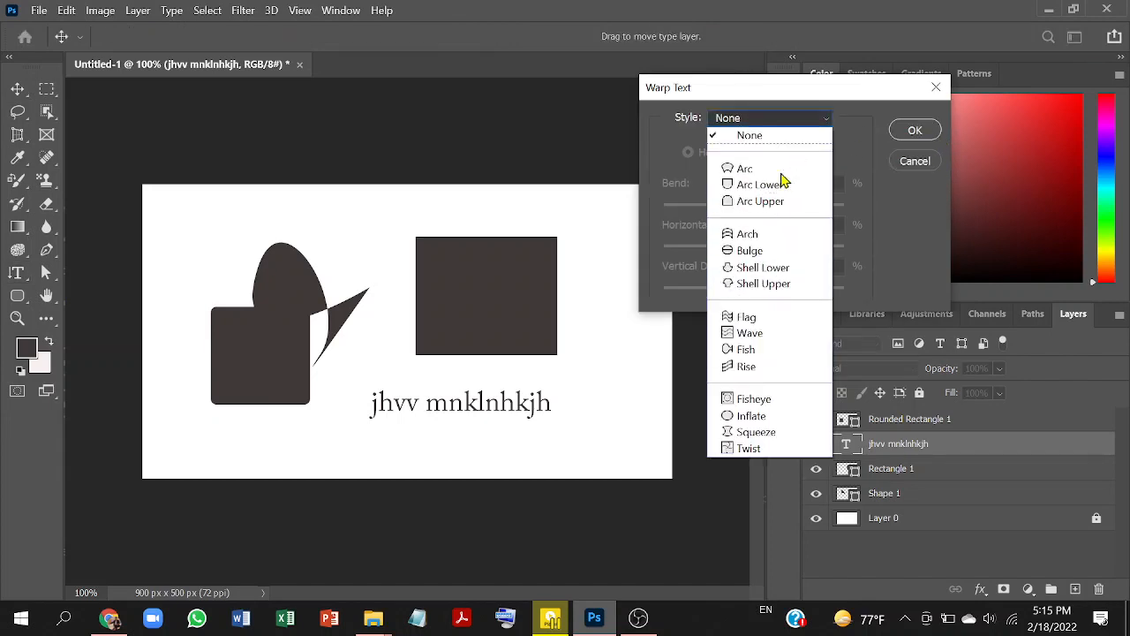
{"action": "key", "text": "Escape"}
{"action": "key", "text": "Down"}
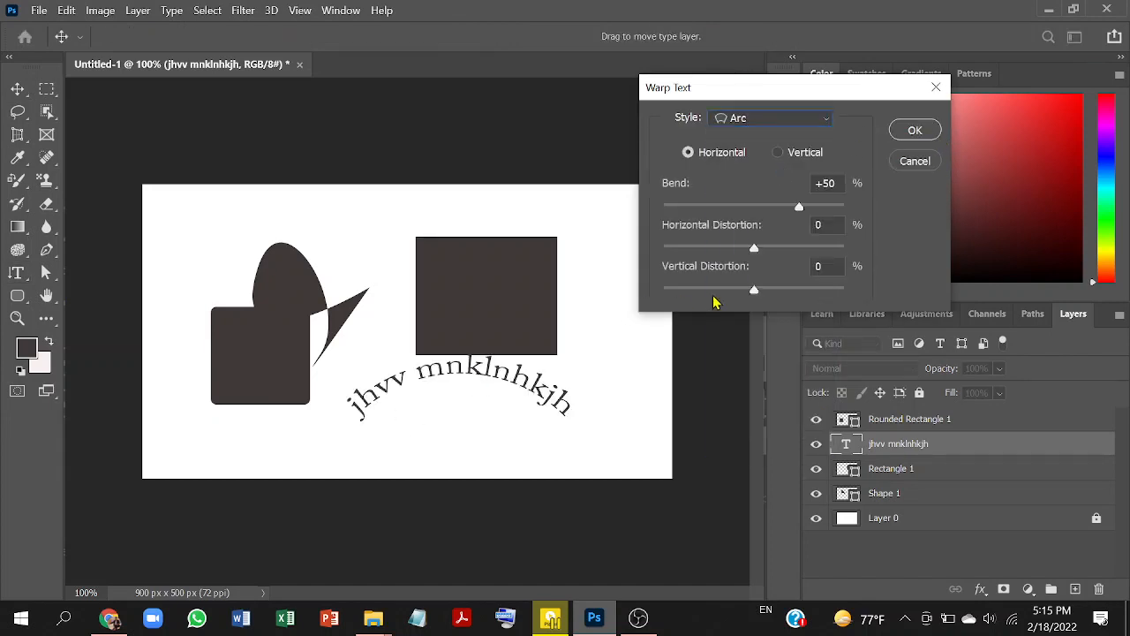
{"action": "left_click", "coordinate": [936, 87]}
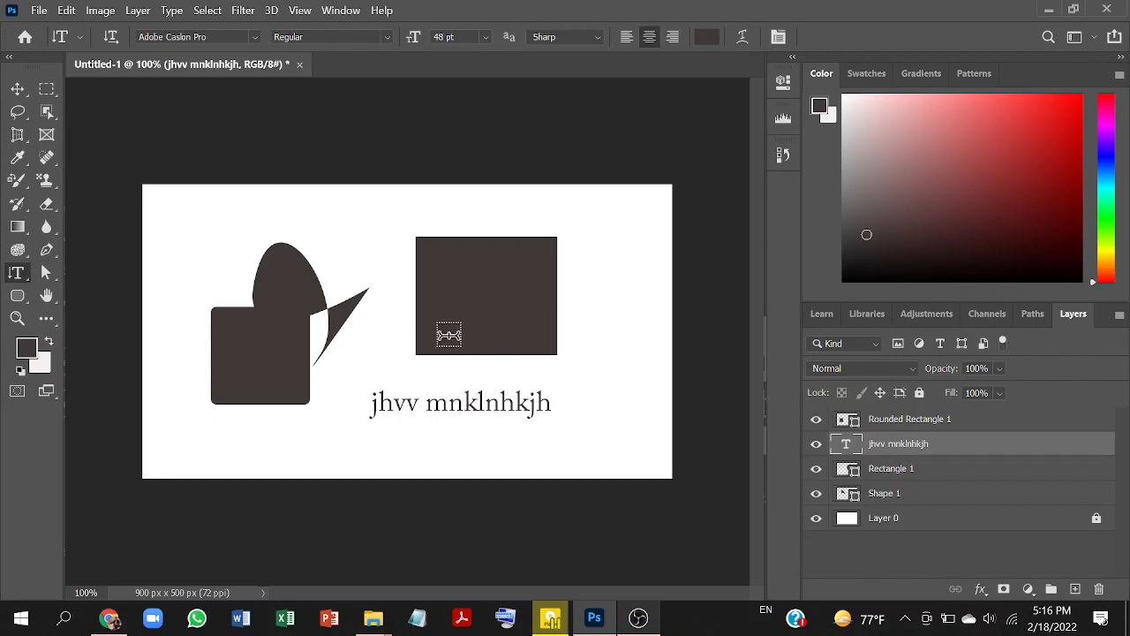
Shift the text layer a little further right and down beneath the large rectangle with the Move tool
{"action": "left_click", "coordinate": [17, 91]}
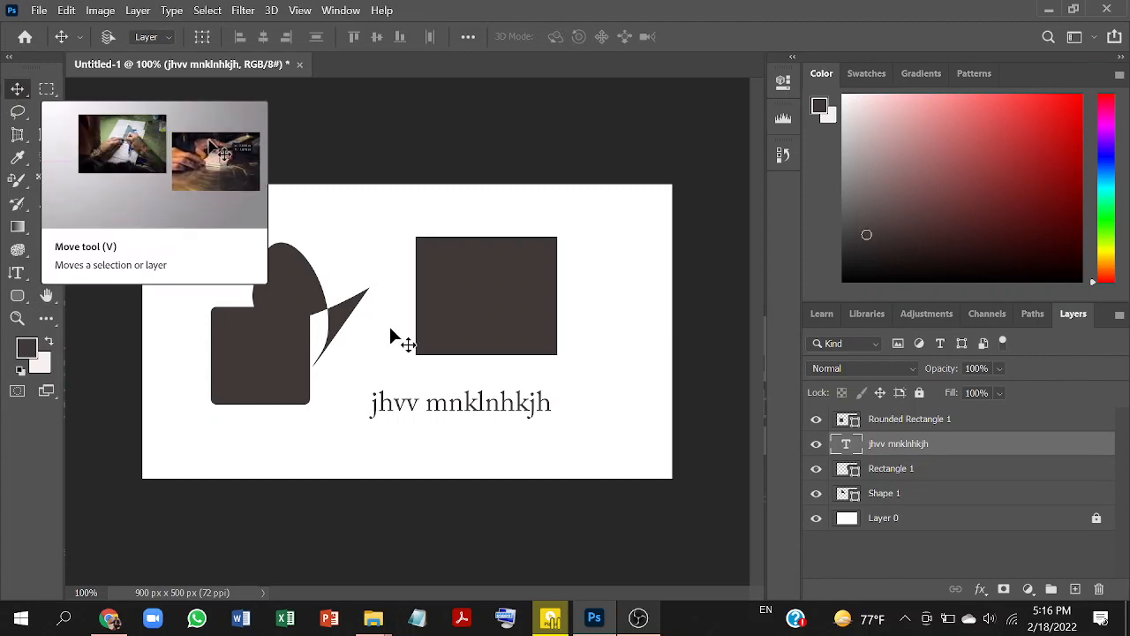
{"action": "left_click_drag", "start_coordinate": [495, 332], "coordinate": [519, 298]}
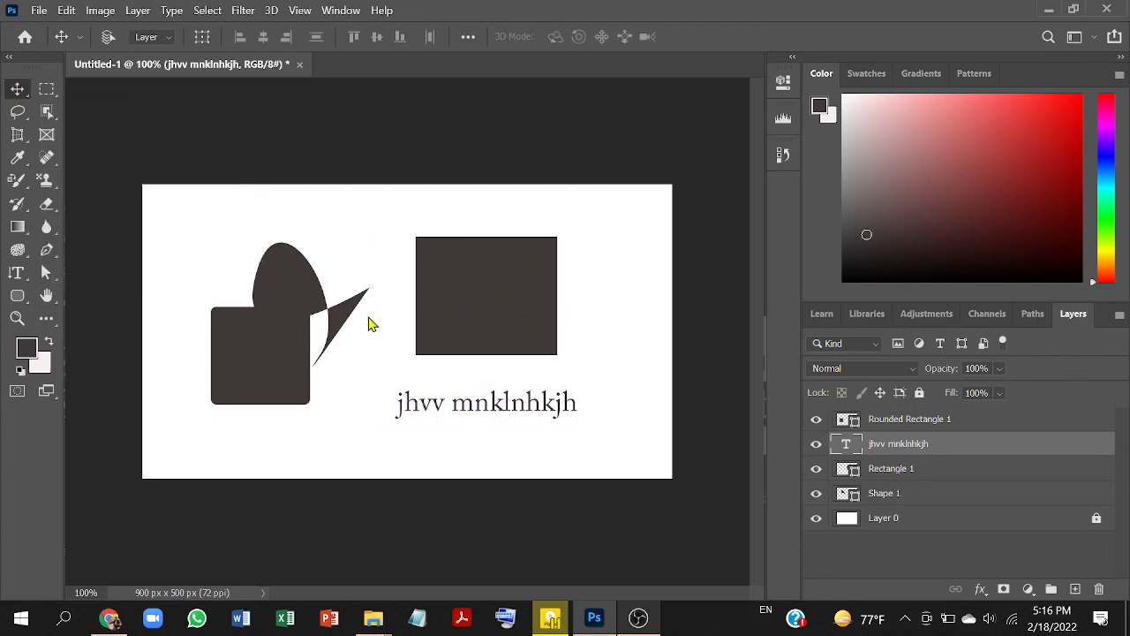
{"action": "left_click_drag", "start_coordinate": [276, 314], "coordinate": [323, 344]}
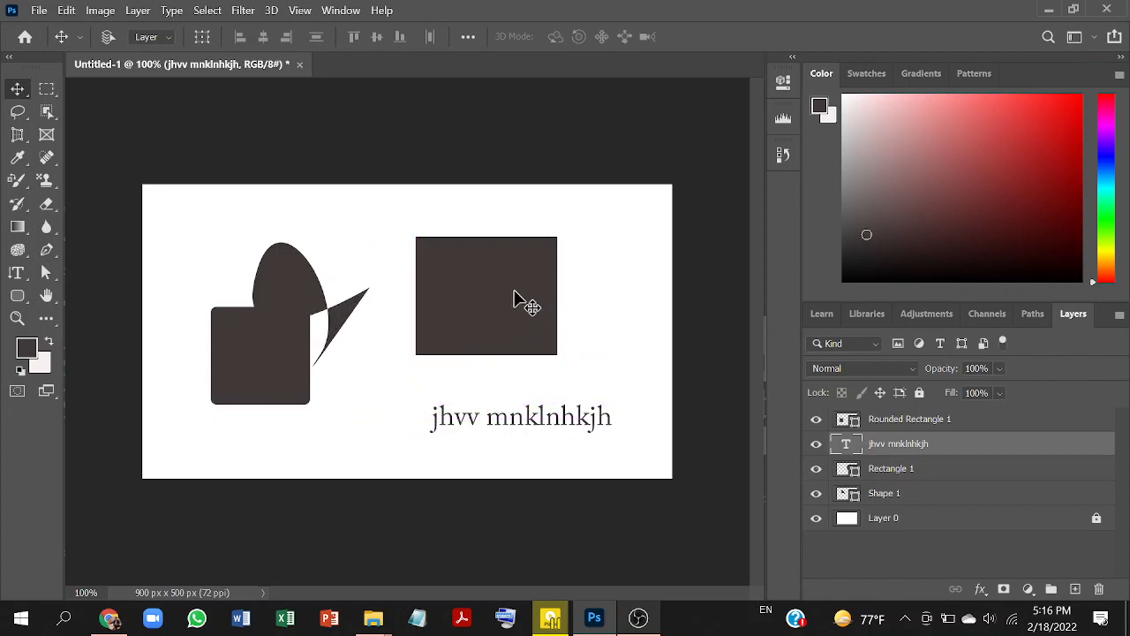
{"action": "left_click_drag", "start_coordinate": [519, 303], "coordinate": [477, 309]}
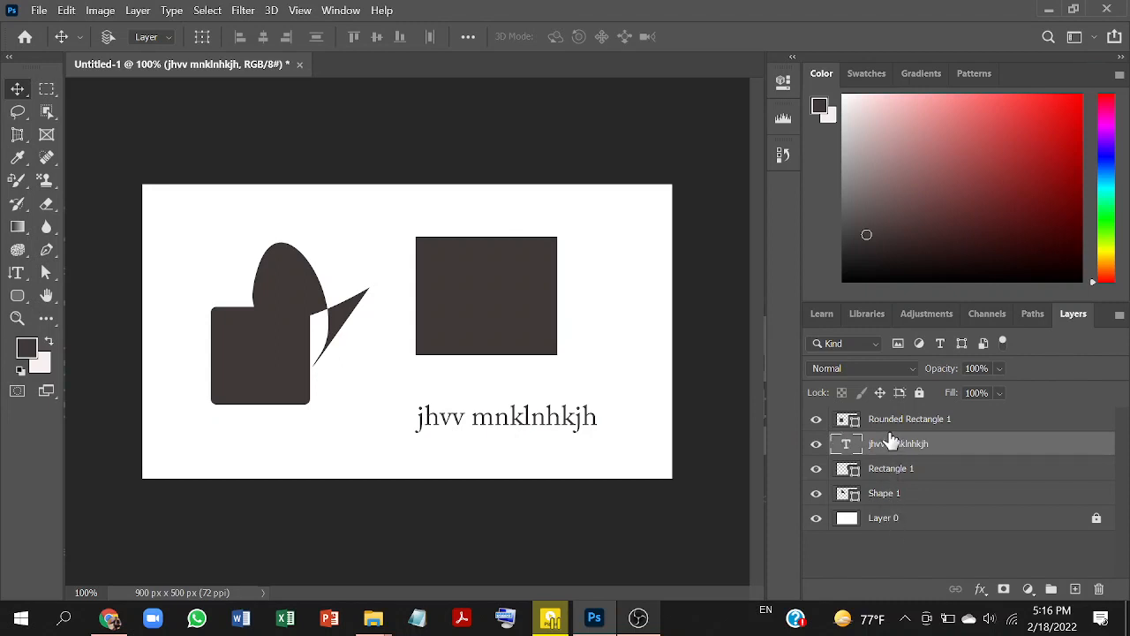
Hide and show the Rounded Rectangle 1 layer repeatedly to identify its object, leaving it visible
{"action": "left_click", "coordinate": [817, 419]}
{"action": "left_click", "coordinate": [817, 420]}
{"action": "left_click", "coordinate": [816, 421]}
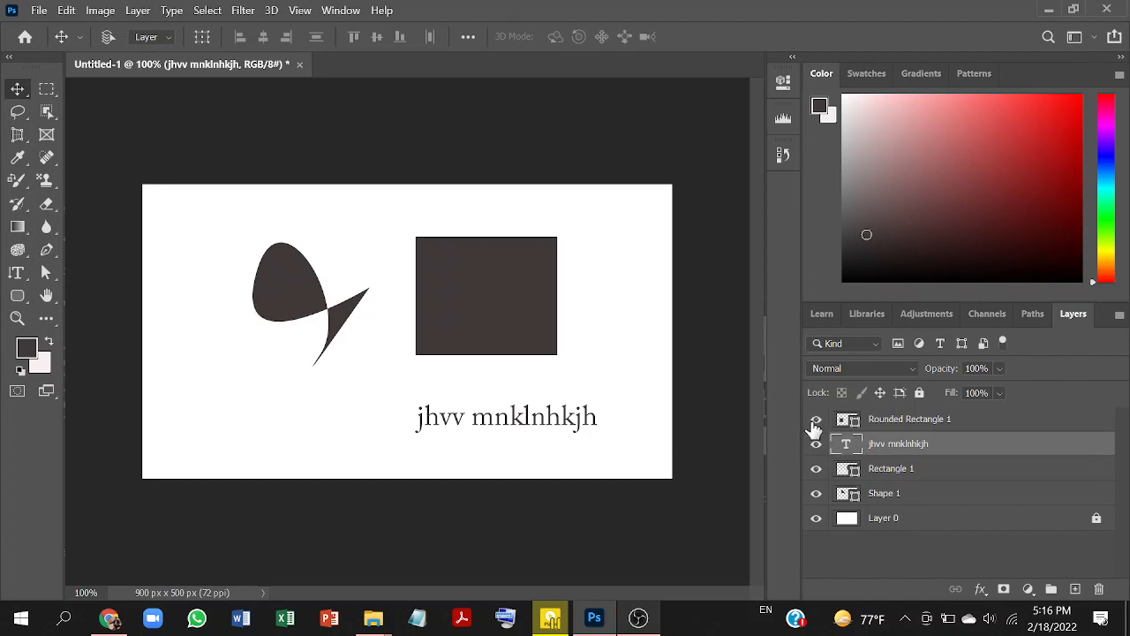
{"action": "left_click", "coordinate": [815, 420]}
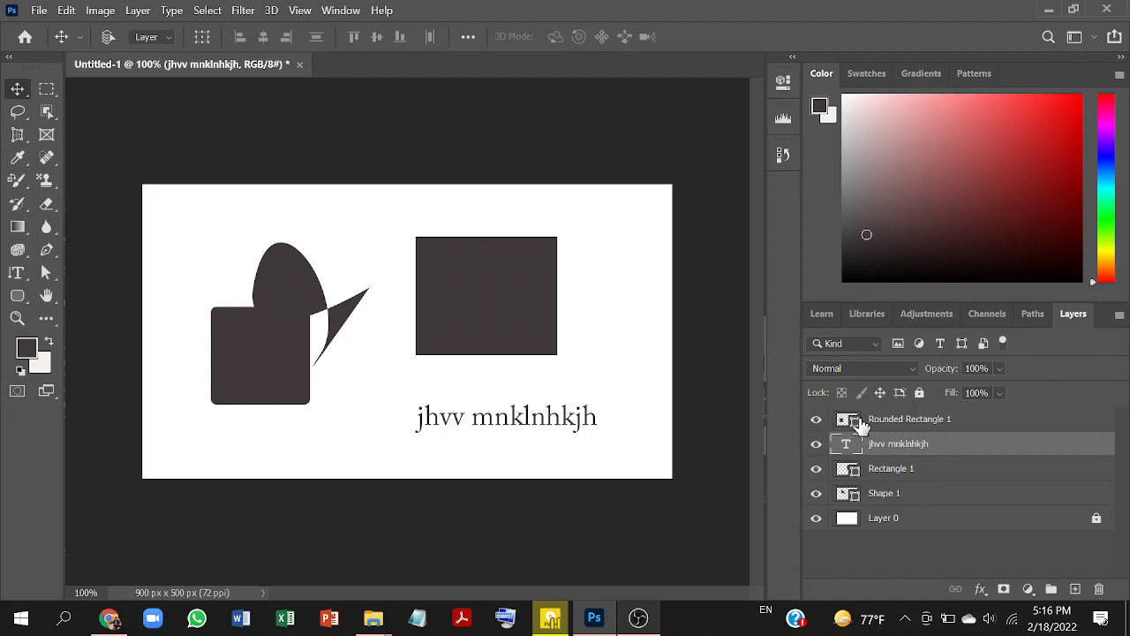
{"action": "left_click", "coordinate": [813, 421]}
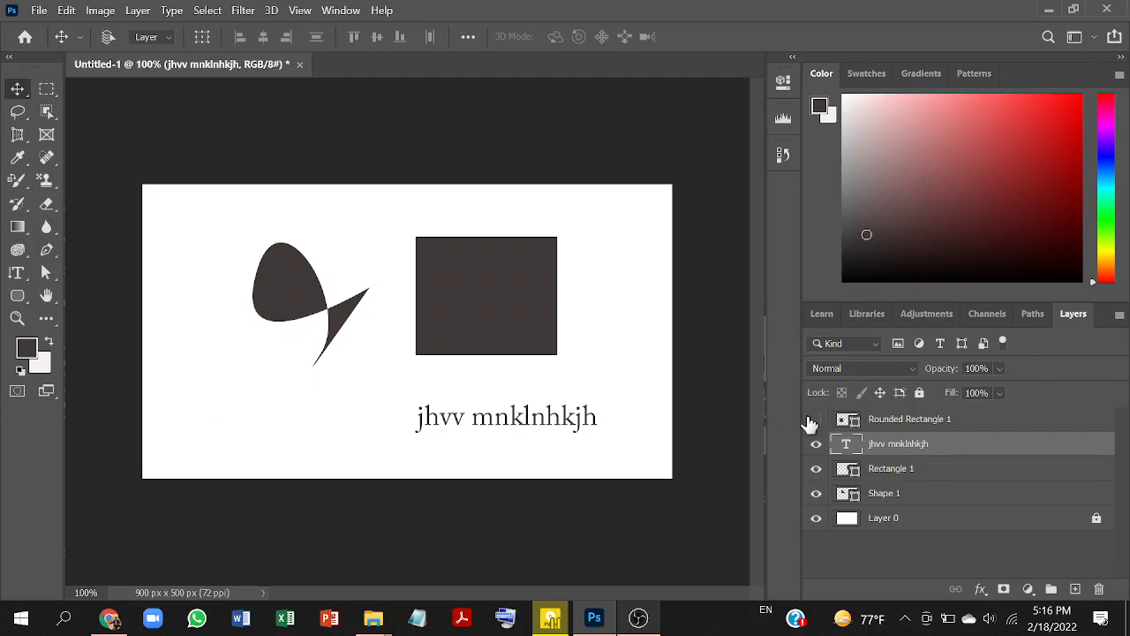
{"action": "left_click", "coordinate": [814, 422]}
Select the Rounded Rectangle 1 layer and move its shape down, clear of the curved shape
{"action": "left_click", "coordinate": [894, 422]}
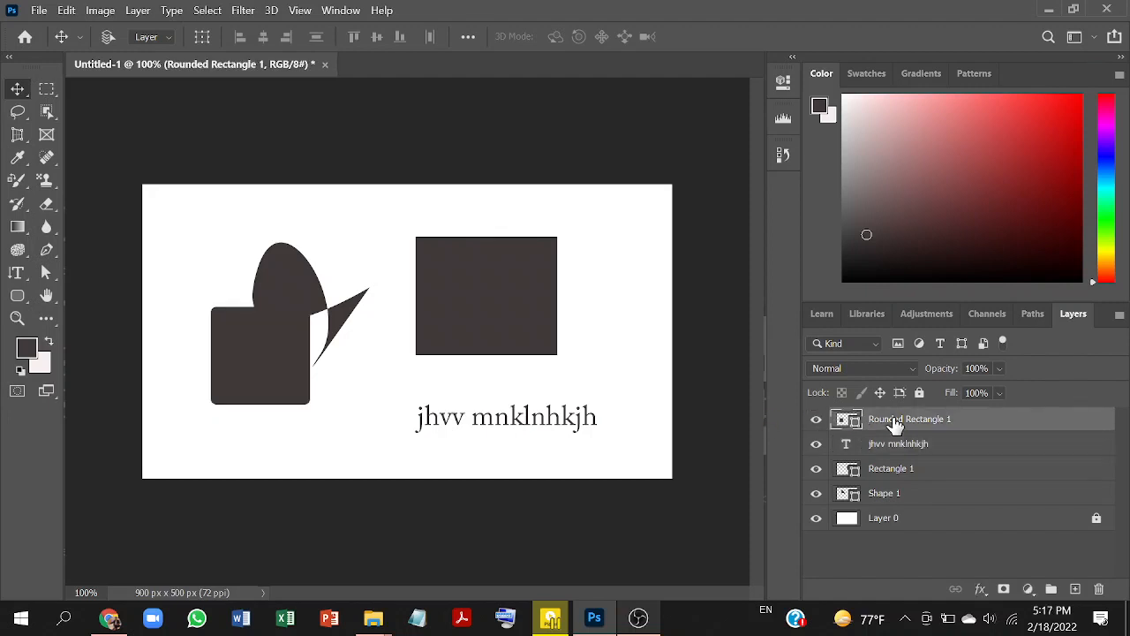
{"action": "left_click_drag", "start_coordinate": [442, 320], "coordinate": [406, 343]}
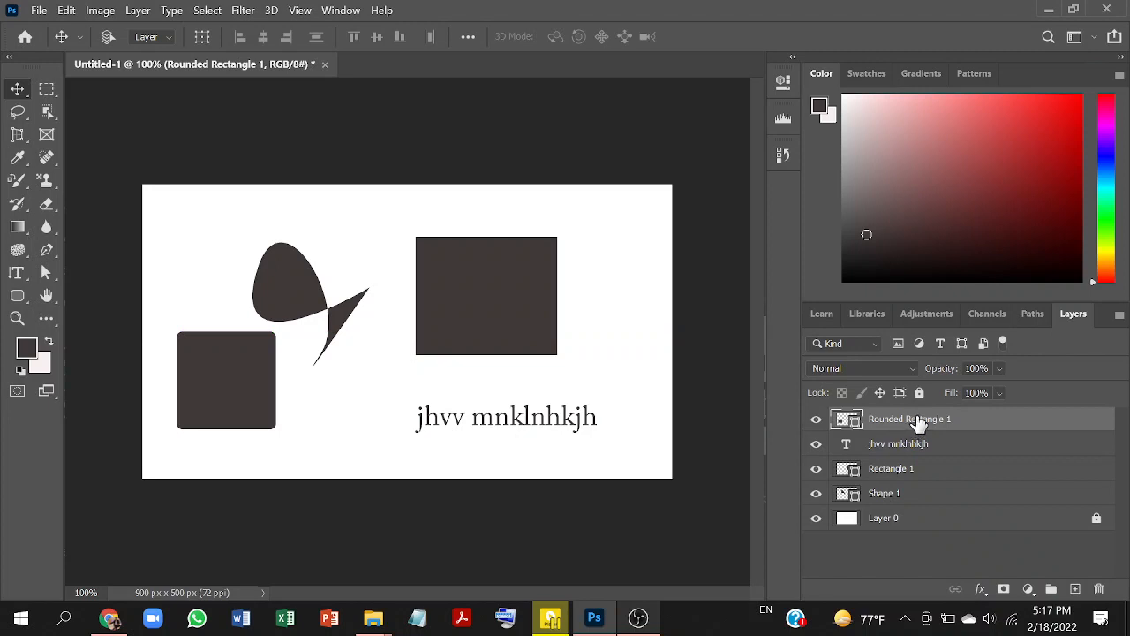
{"action": "left_click_drag", "start_coordinate": [285, 291], "coordinate": [313, 297]}
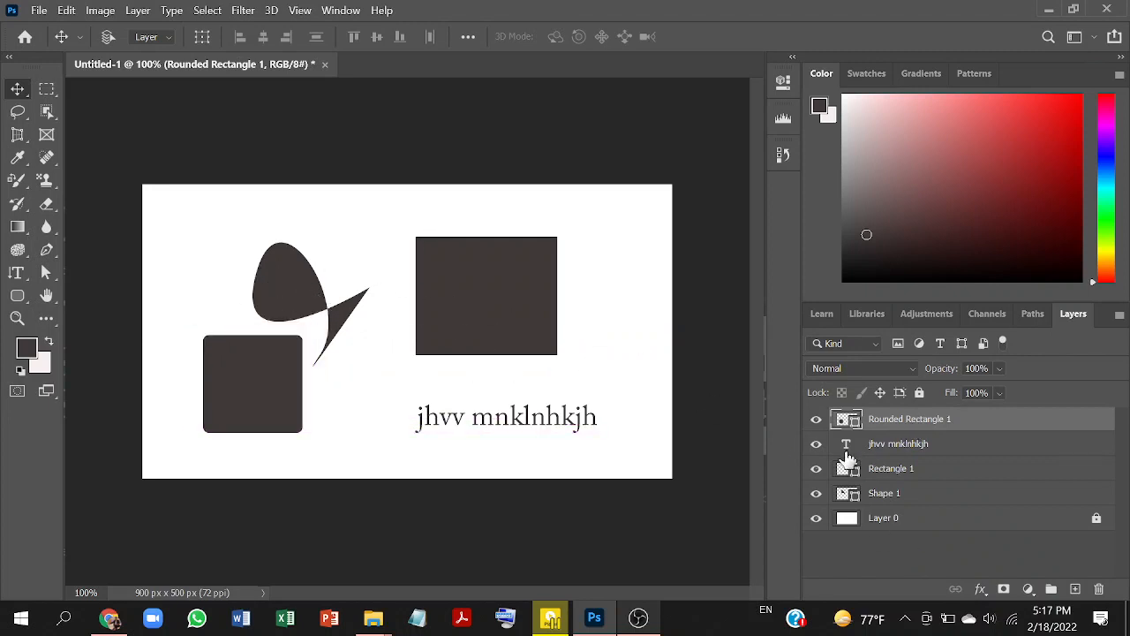
Toggle the visibility of Rectangle 1 and Shape 1 off and on, and move Shape 1 closer to the large rectangle
{"action": "left_click", "coordinate": [816, 469]}
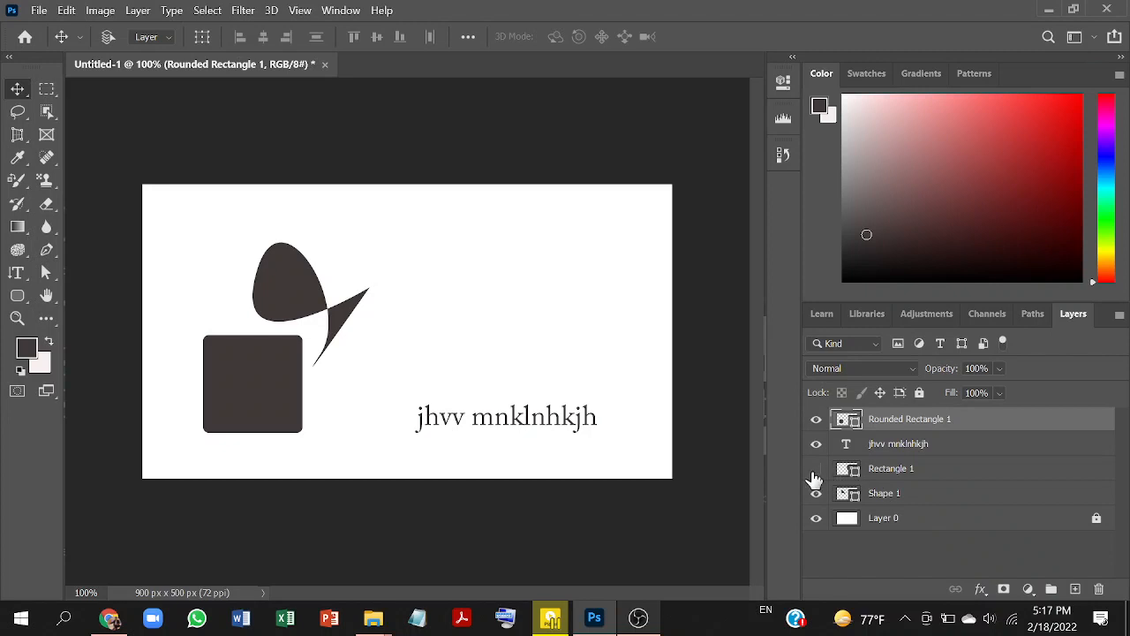
{"action": "left_click", "coordinate": [816, 493]}
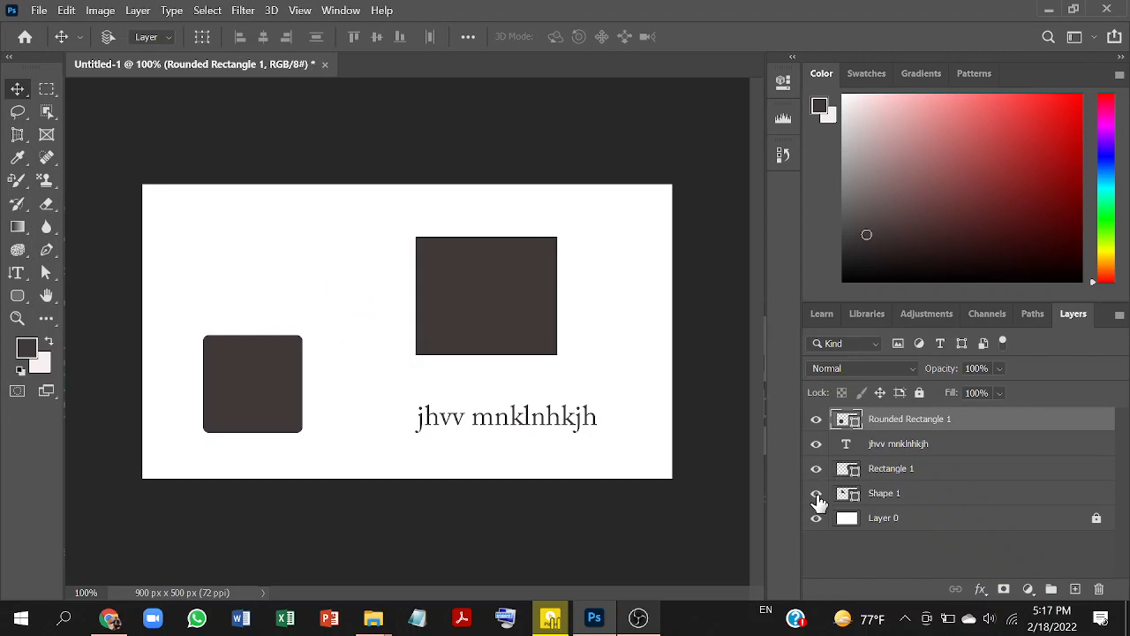
{"action": "left_click", "coordinate": [816, 493]}
{"action": "left_click", "coordinate": [914, 502]}
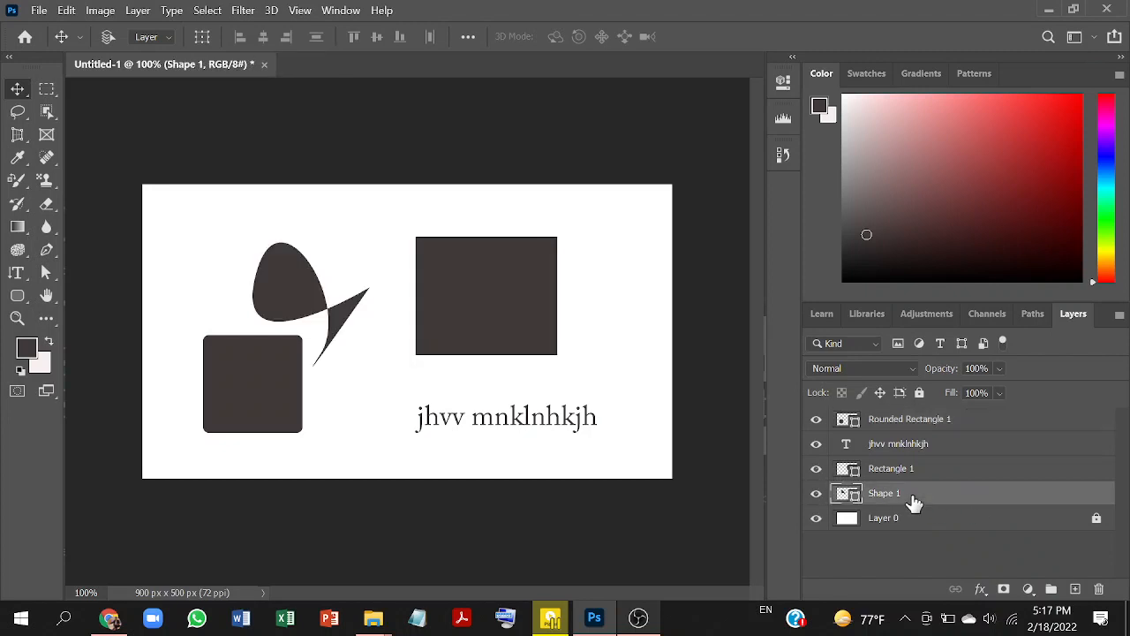
{"action": "left_click_drag", "start_coordinate": [265, 282], "coordinate": [303, 280]}
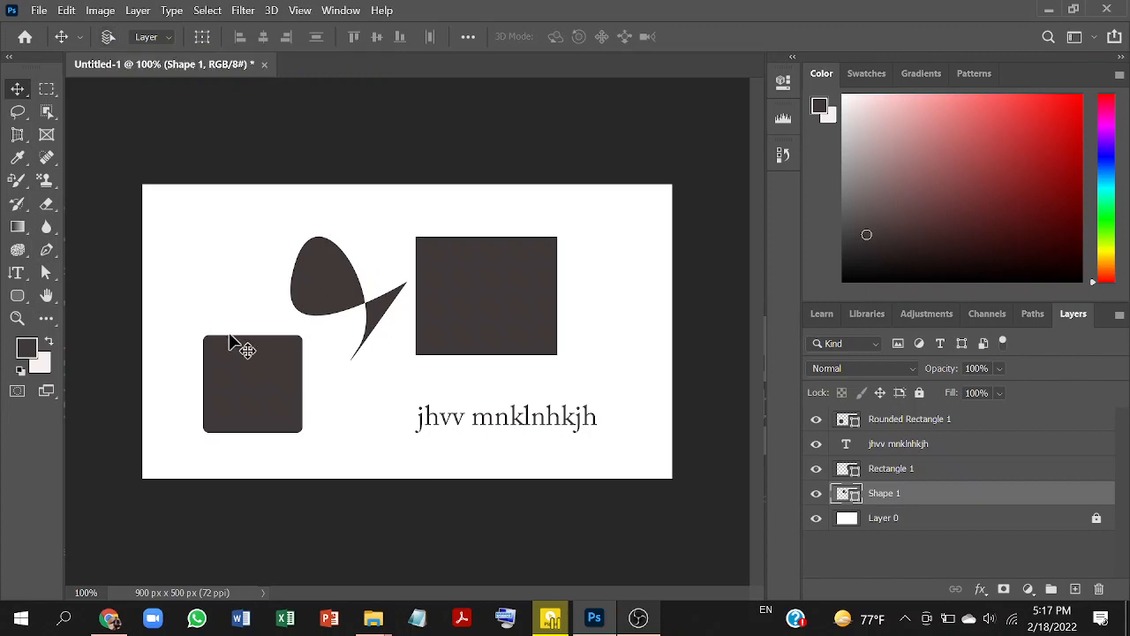
Enable Auto-Select for the Move tool and reposition the rounded rectangle, curved shape and large rectangle directly on the canvas
{"action": "left_click_drag", "start_coordinate": [277, 389], "coordinate": [306, 330]}
{"action": "left_click", "coordinate": [108, 40]}
{"action": "left_click_drag", "start_coordinate": [325, 261], "coordinate": [338, 248]}
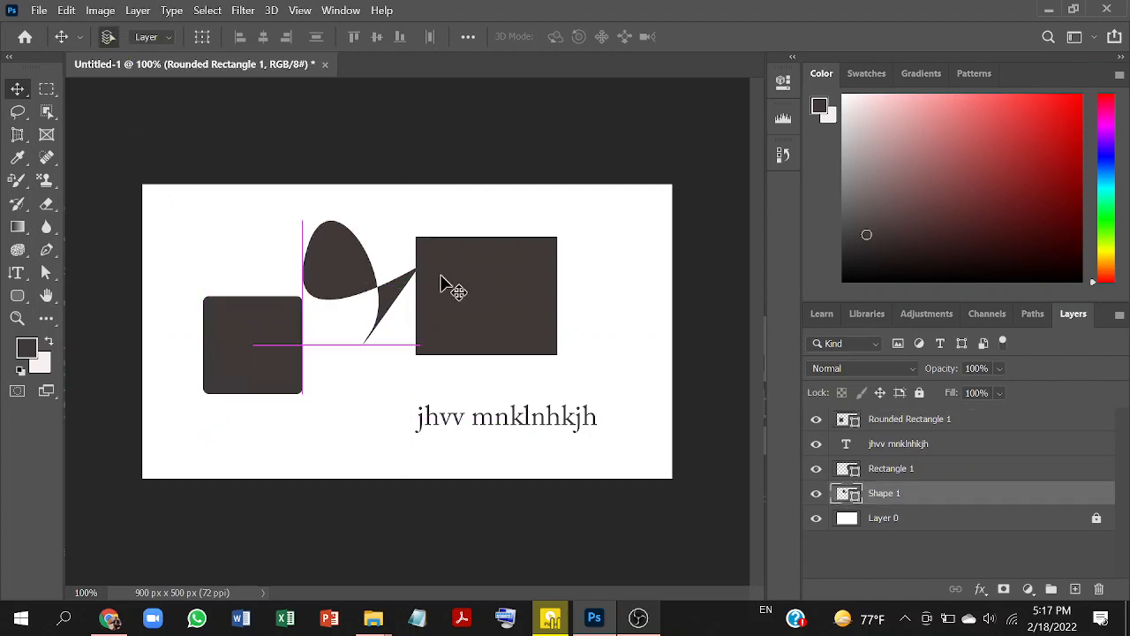
{"action": "left_click_drag", "start_coordinate": [443, 278], "coordinate": [462, 271]}
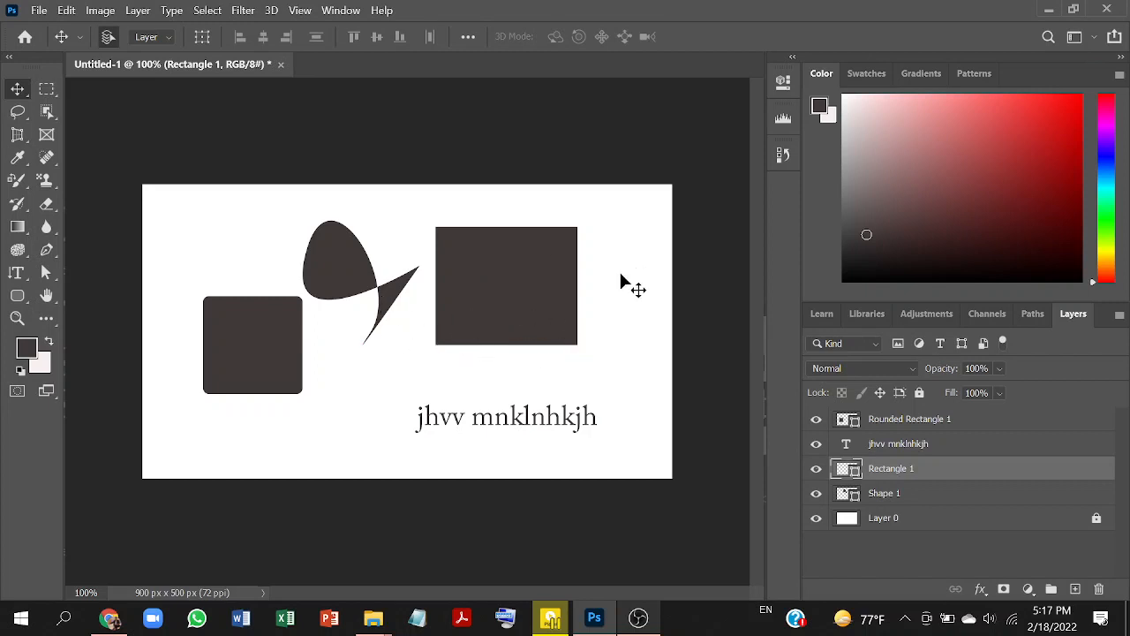
{"action": "mouse_move", "coordinate": [510, 278]}
{"action": "left_mouse_down"}
{"action": "mouse_move", "coordinate": [504, 315]}
{"action": "mouse_move", "coordinate": [504, 294]}
{"action": "left_mouse_up"}
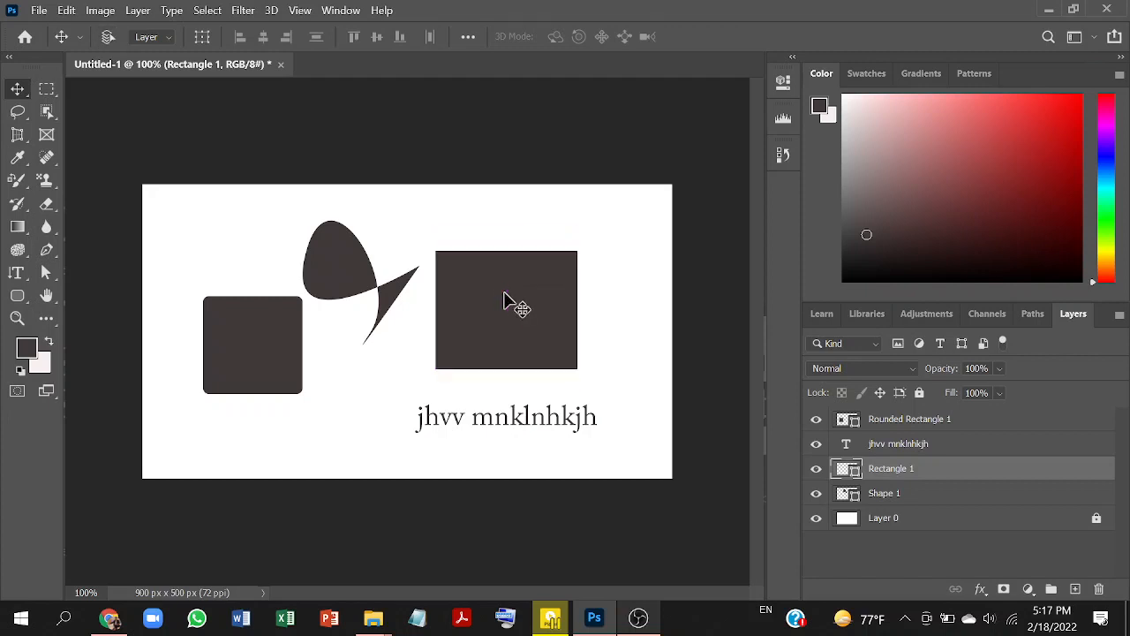
Scale the large rectangle to 99.50% and rotate it 1.94° with Free Transform
{"action": "key", "text": "ctrl+t"}
{"action": "mouse_move", "coordinate": [509, 253]}
{"action": "left_mouse_down"}
{"action": "mouse_move", "coordinate": [509, 283]}
{"action": "mouse_move", "coordinate": [506, 251]}
{"action": "left_mouse_up"}
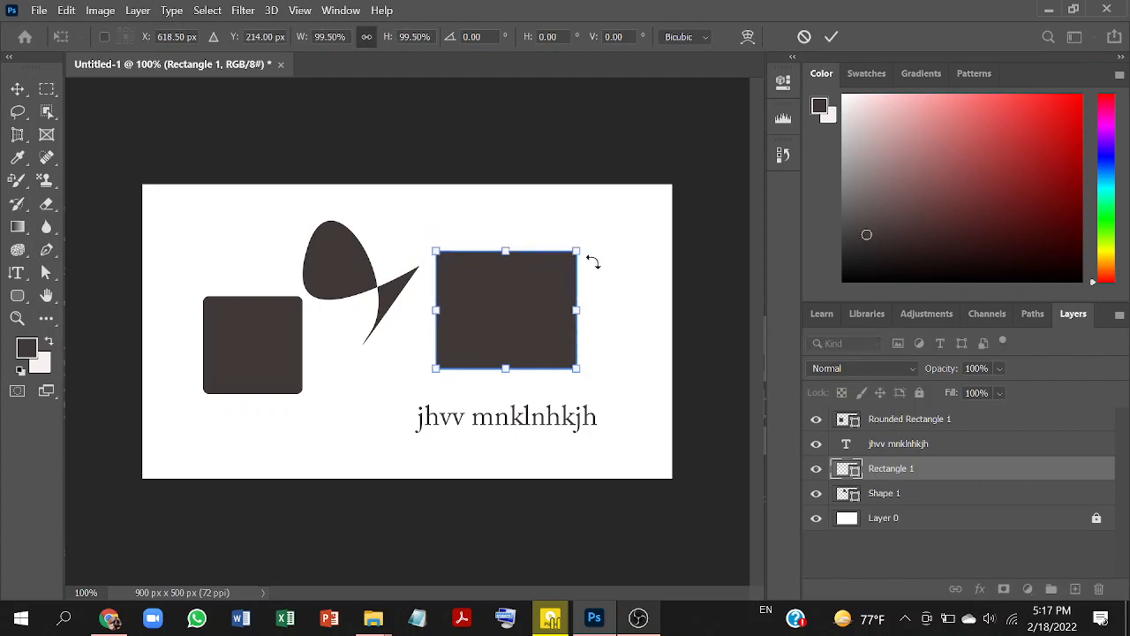
{"action": "left_click_drag", "start_coordinate": [598, 248], "coordinate": [606, 229]}
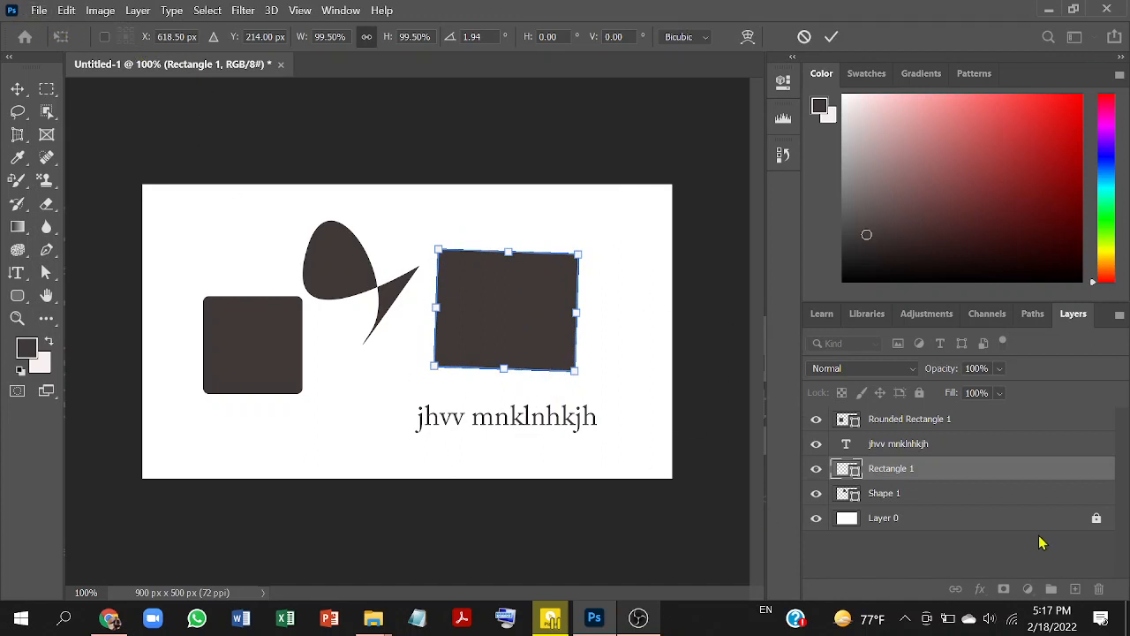
Delete the Rectangle 1 and Shape 1 layers
{"action": "left_click_drag", "start_coordinate": [999, 470], "coordinate": [1100, 589]}
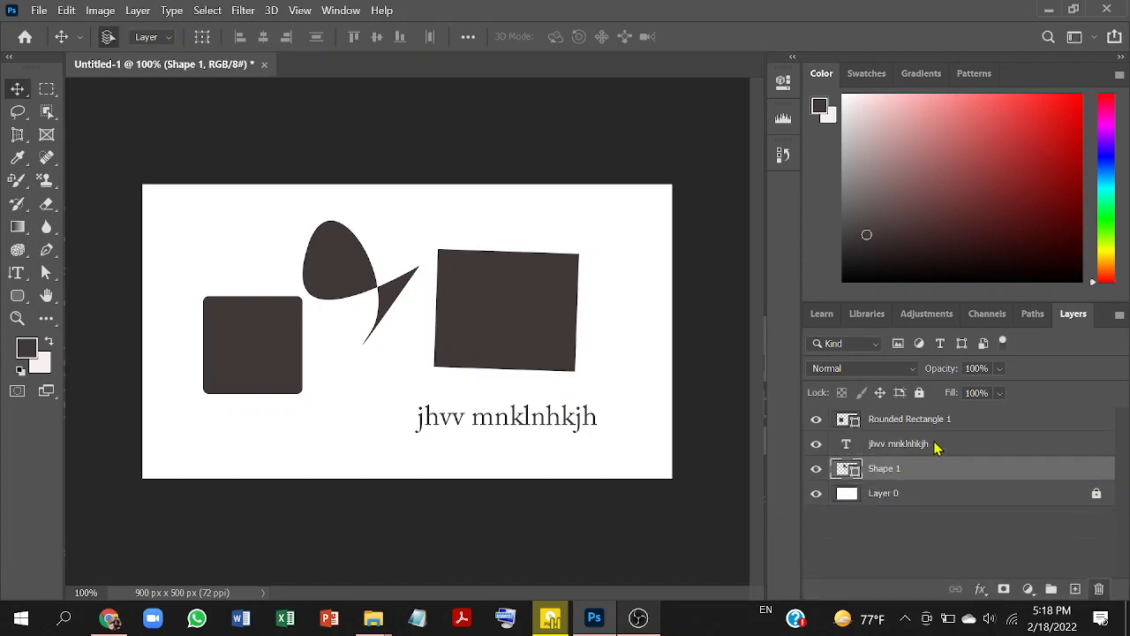
{"action": "left_click", "coordinate": [558, 256]}
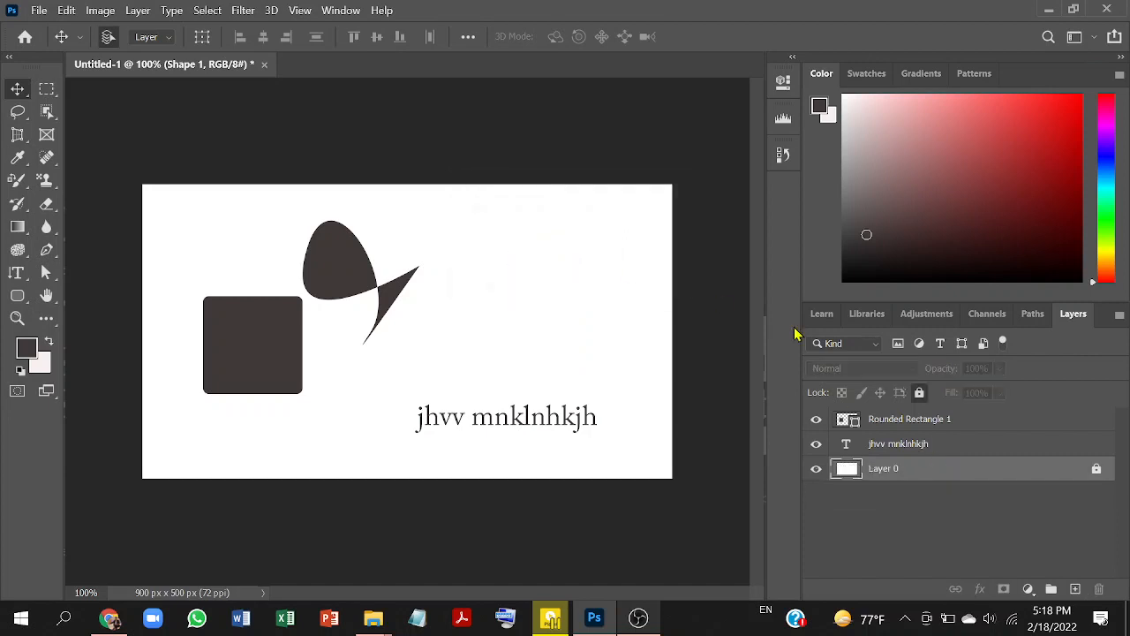
Delete the Rounded Rectangle 1 layer and the text layer, leaving only the white background layer
{"action": "left_click_drag", "start_coordinate": [953, 431], "coordinate": [1100, 589]}
{"action": "left_click_drag", "start_coordinate": [921, 421], "coordinate": [1106, 589]}
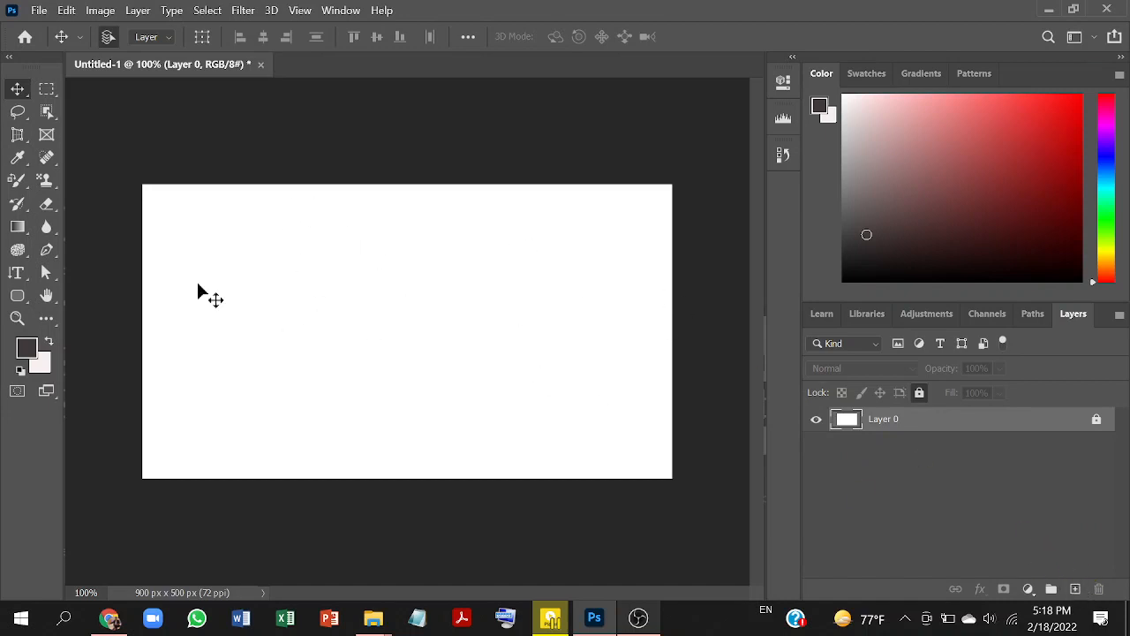
Draw a rectangle about 267 × 128 px in the upper-left part of the canvas and fill it with dark green
{"action": "left_click", "coordinate": [15, 297]}
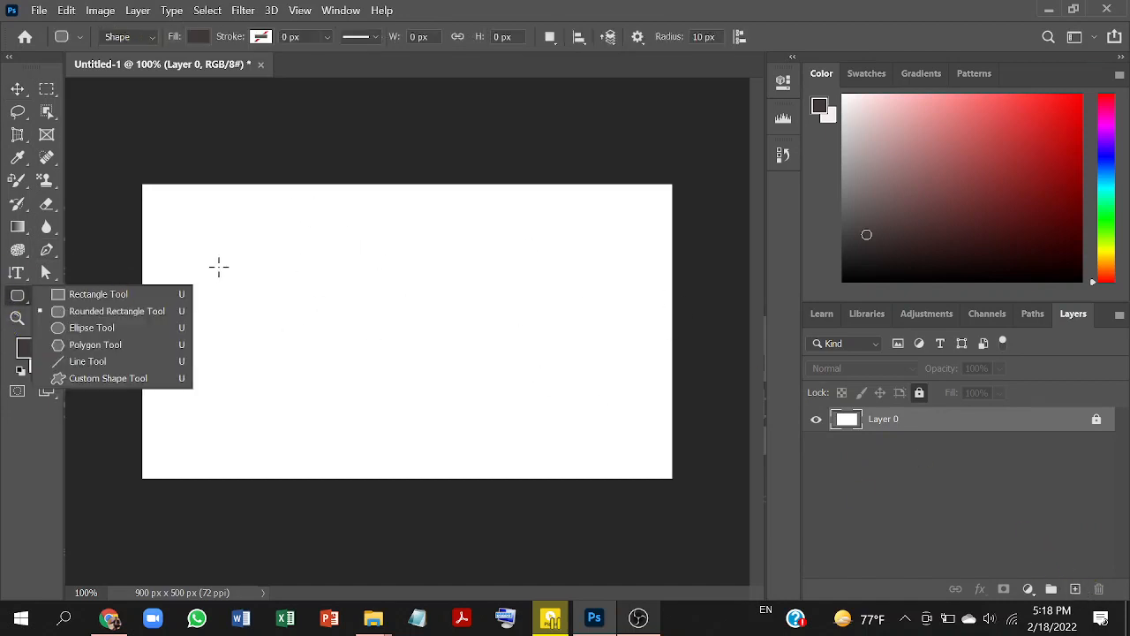
{"action": "left_click", "coordinate": [87, 294]}
{"action": "left_click_drag", "start_coordinate": [248, 253], "coordinate": [406, 328]}
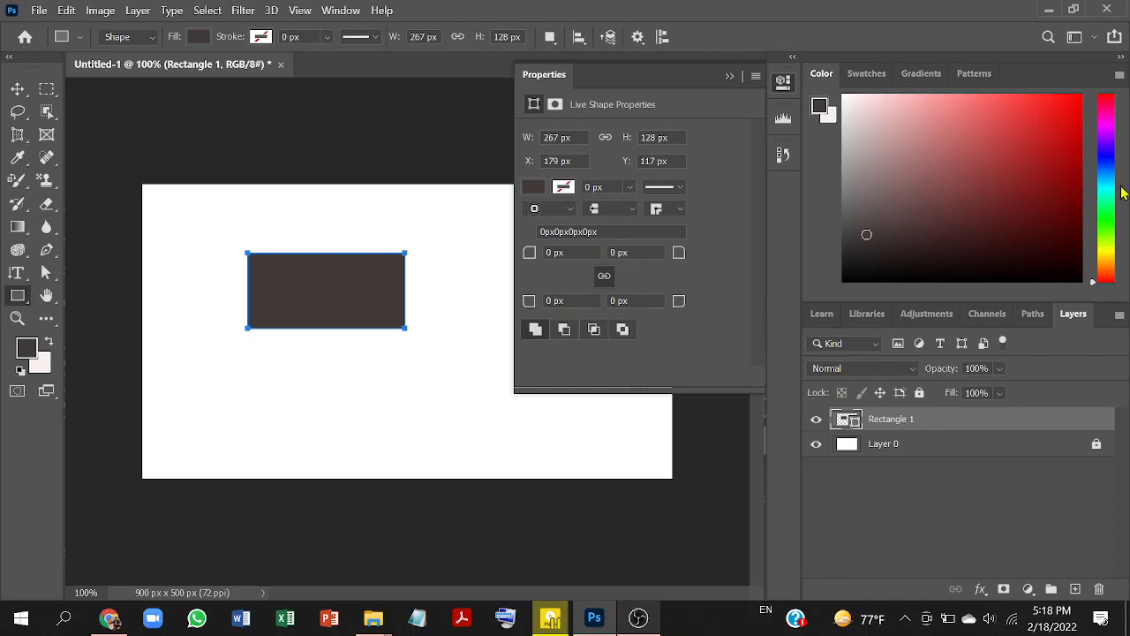
{"action": "left_click", "coordinate": [1111, 226]}
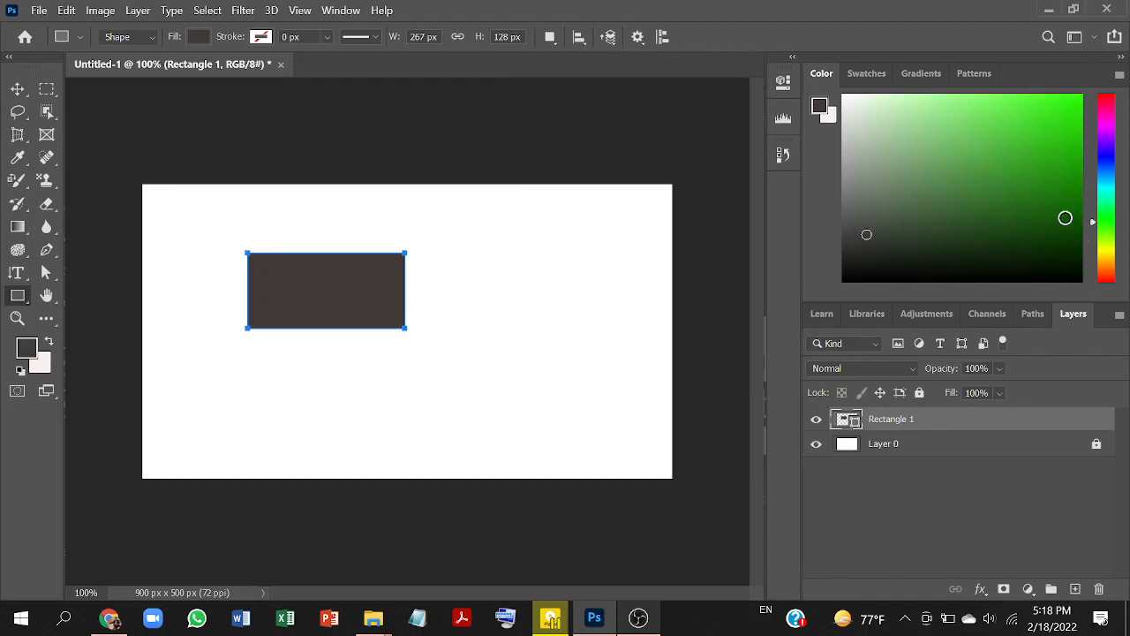
{"action": "left_click", "coordinate": [1065, 217]}
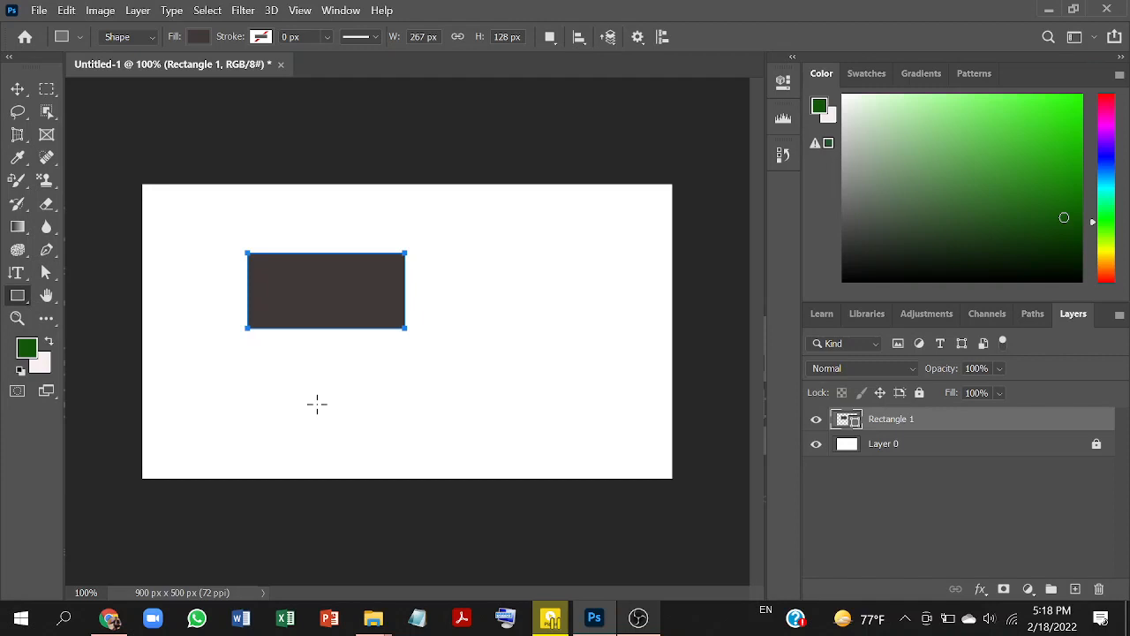
{"action": "key", "text": "alt+BackSpace"}
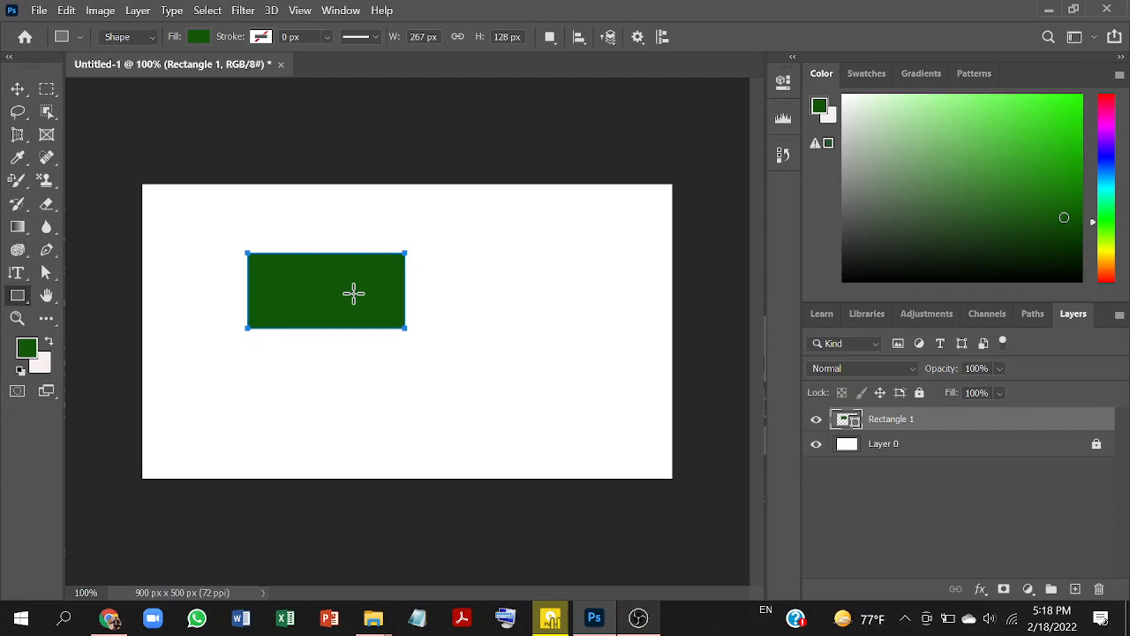
Draw an ellipse about 64 × 57 px in the middle of the green rectangle and fill it with bright red
{"action": "right_click", "coordinate": [18, 296]}
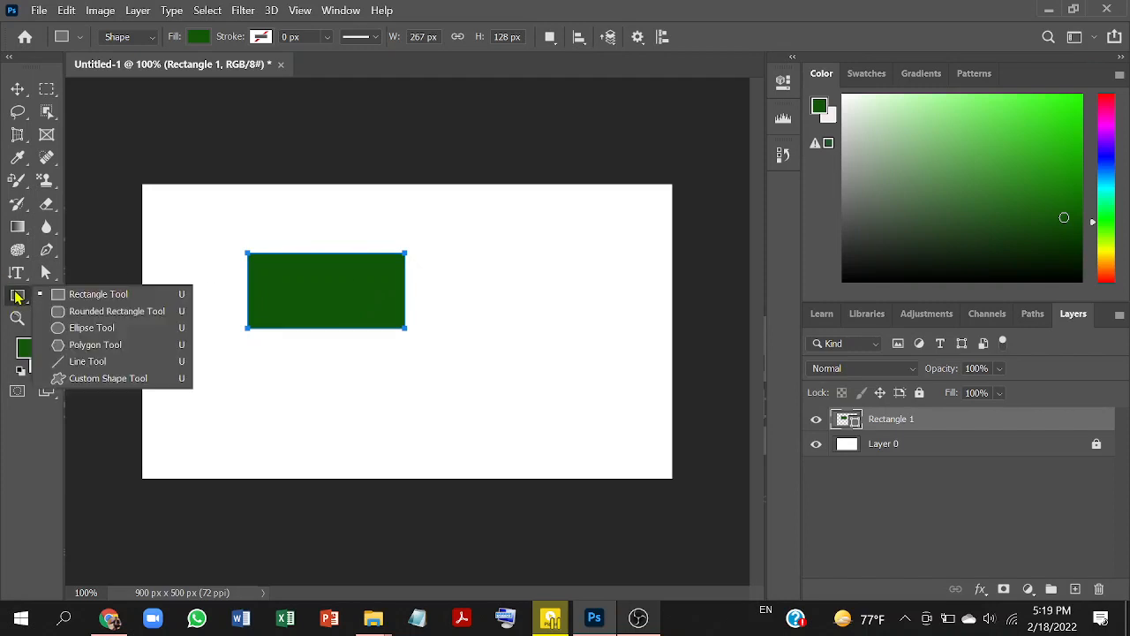
{"action": "left_click", "coordinate": [94, 330]}
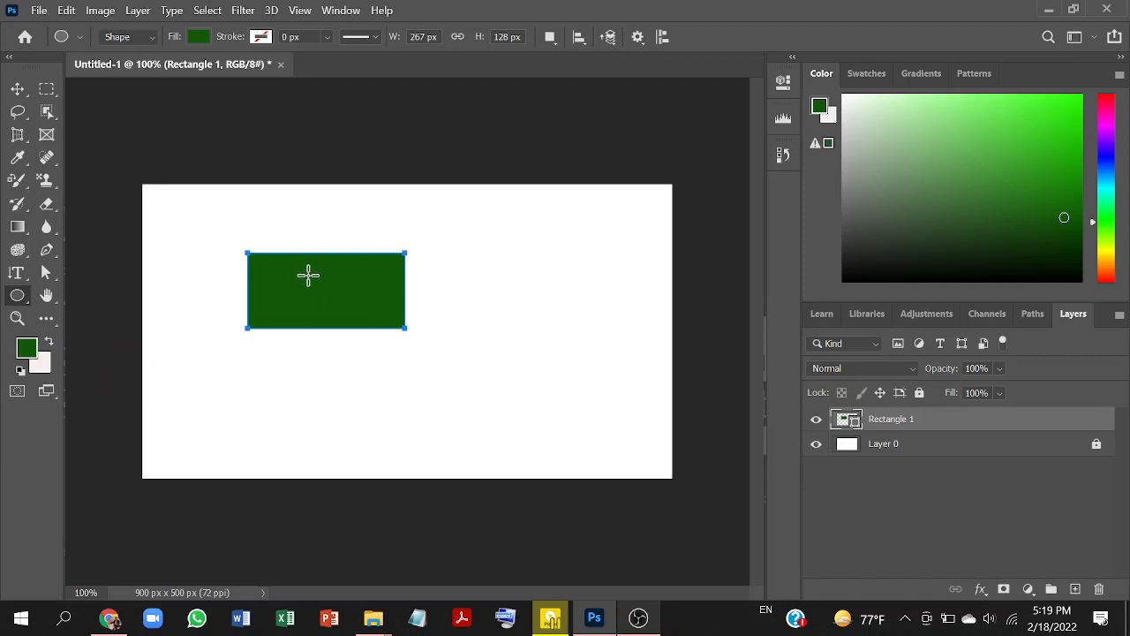
{"action": "left_click_drag", "start_coordinate": [309, 276], "coordinate": [342, 306]}
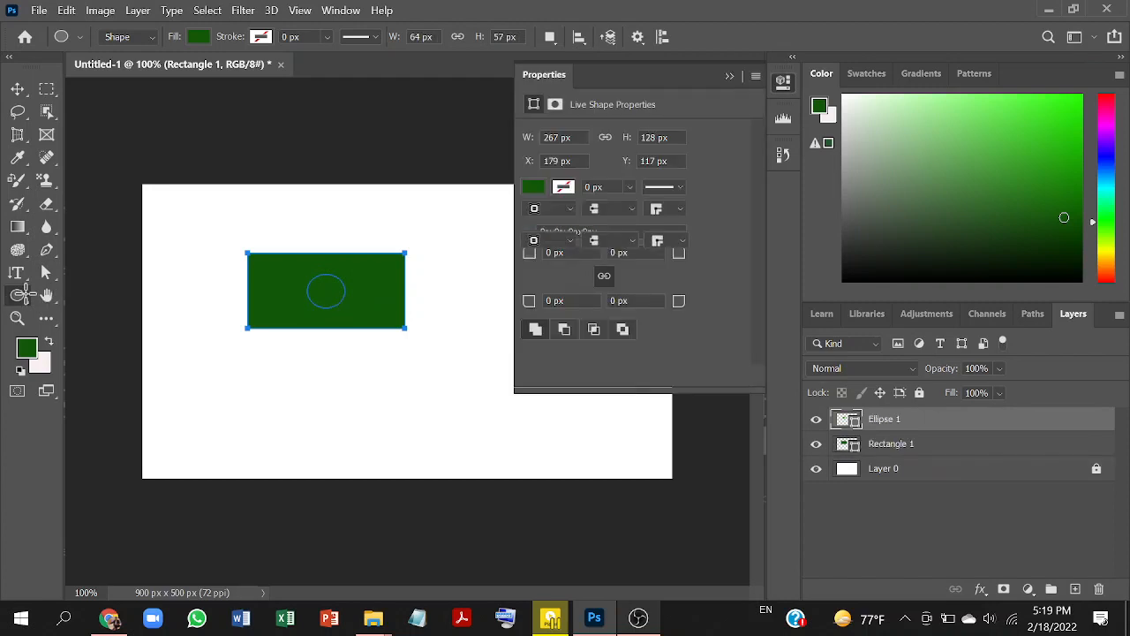
{"action": "right_click", "coordinate": [18, 295]}
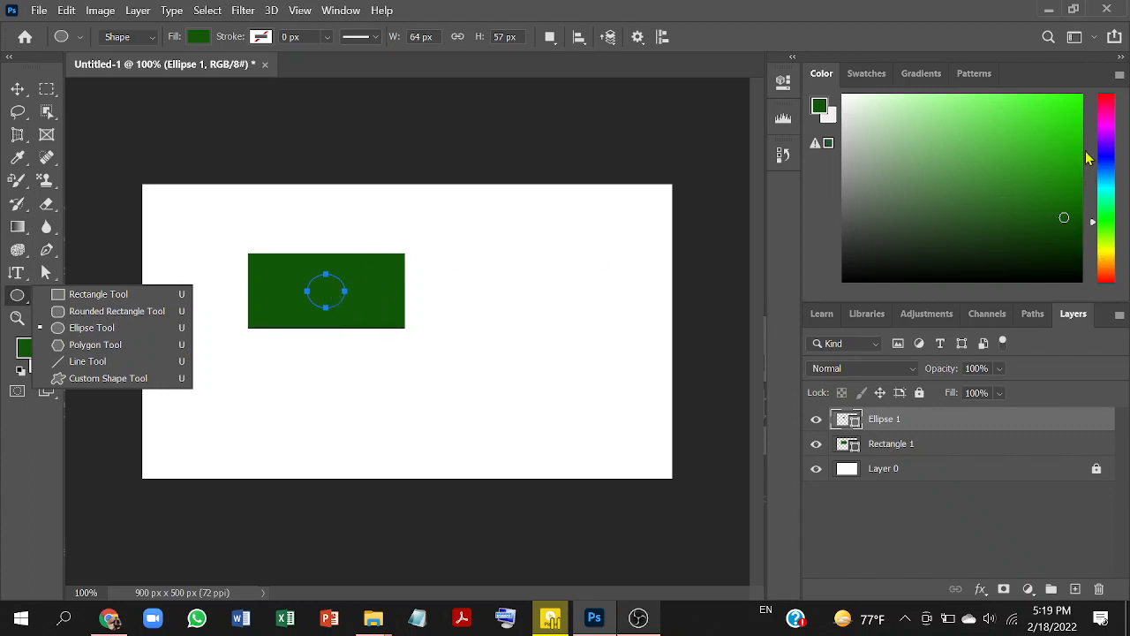
{"action": "left_click", "coordinate": [1109, 106]}
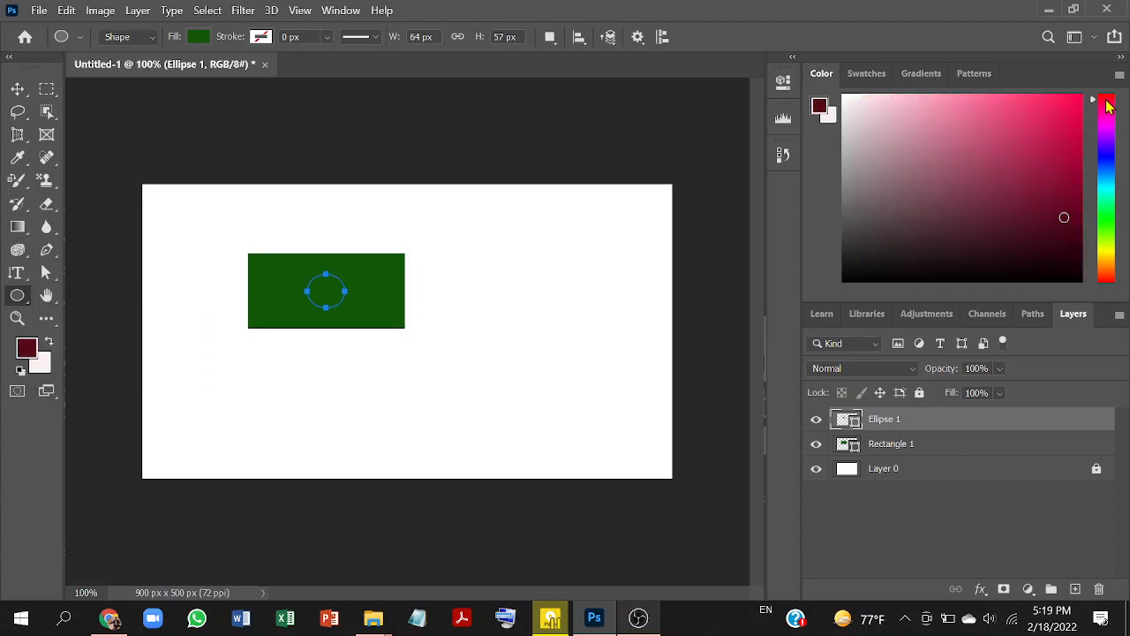
{"action": "left_click", "coordinate": [1079, 105]}
{"action": "key", "text": "alt+BackSpace"}
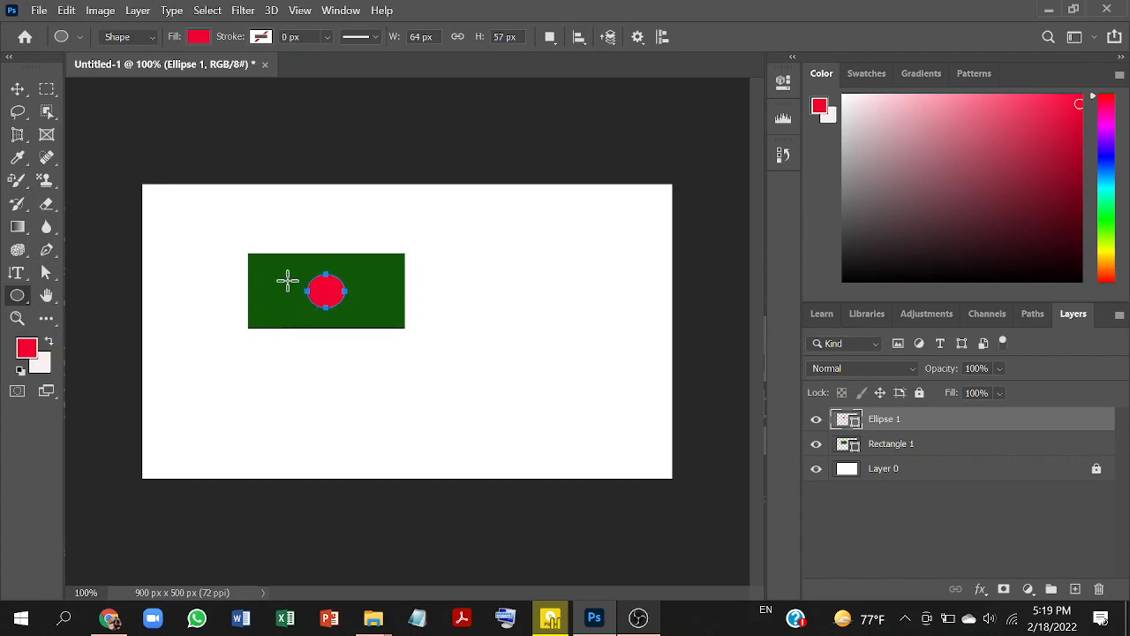
Draw a narrow vertical rectangle about 14 × 313 px to the left of the green rectangle as a flagpole
{"action": "right_click", "coordinate": [16, 297]}
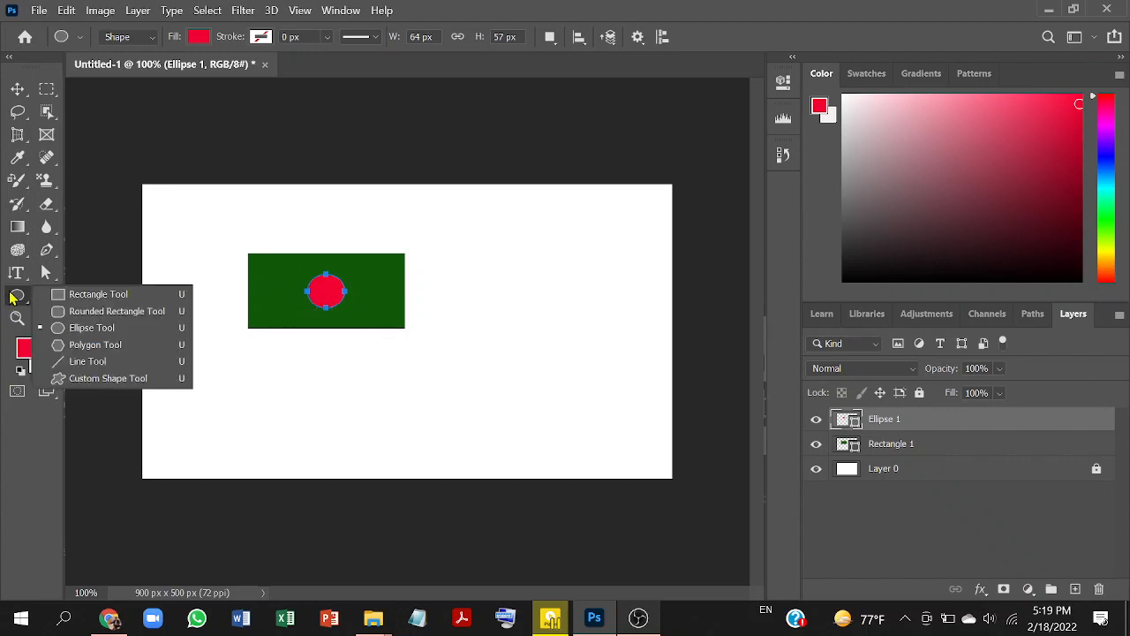
{"action": "left_click", "coordinate": [118, 293]}
{"action": "left_click_drag", "start_coordinate": [184, 255], "coordinate": [192, 439]}
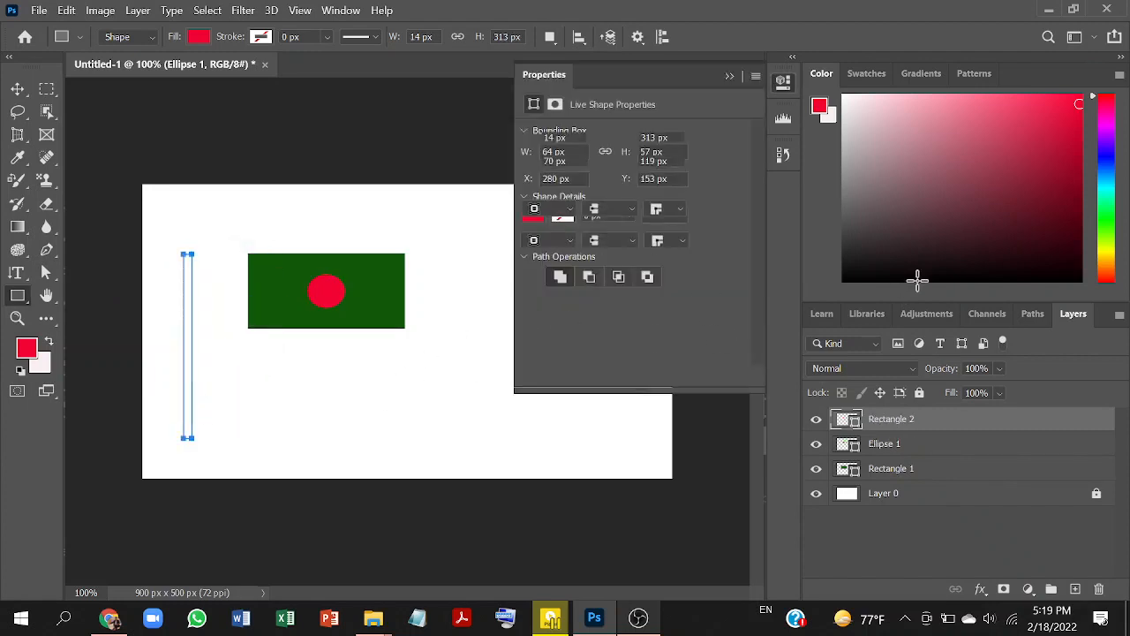
Fill the flagpole with grey #736c6d and move it flush against the green rectangle's left edge with their tops aligned
{"action": "left_click", "coordinate": [869, 208]}
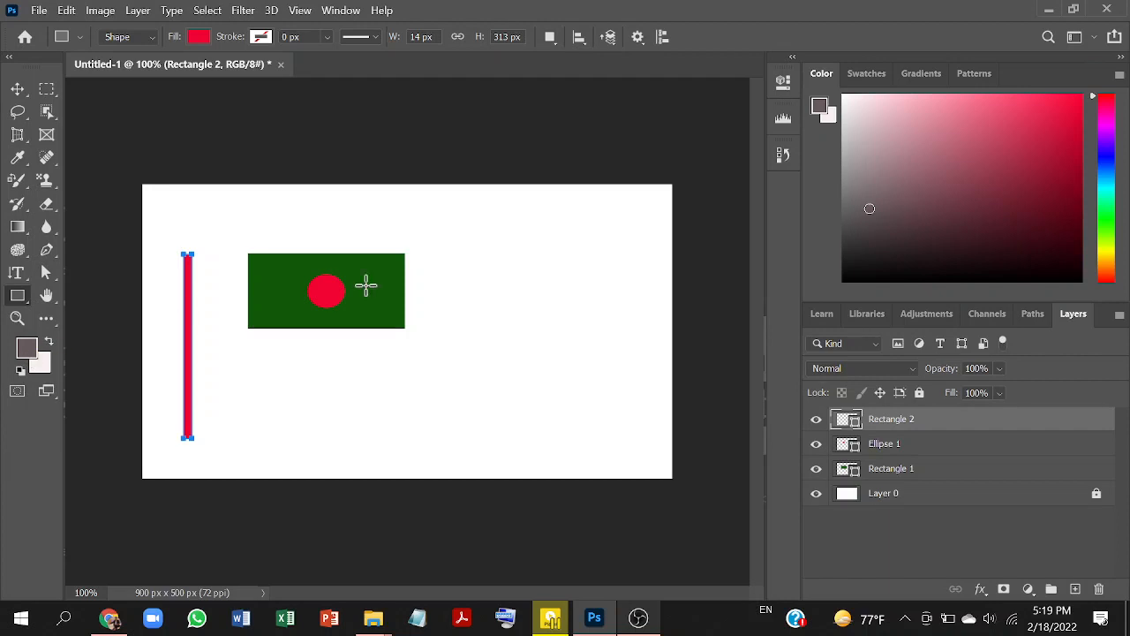
{"action": "left_click", "coordinate": [25, 352]}
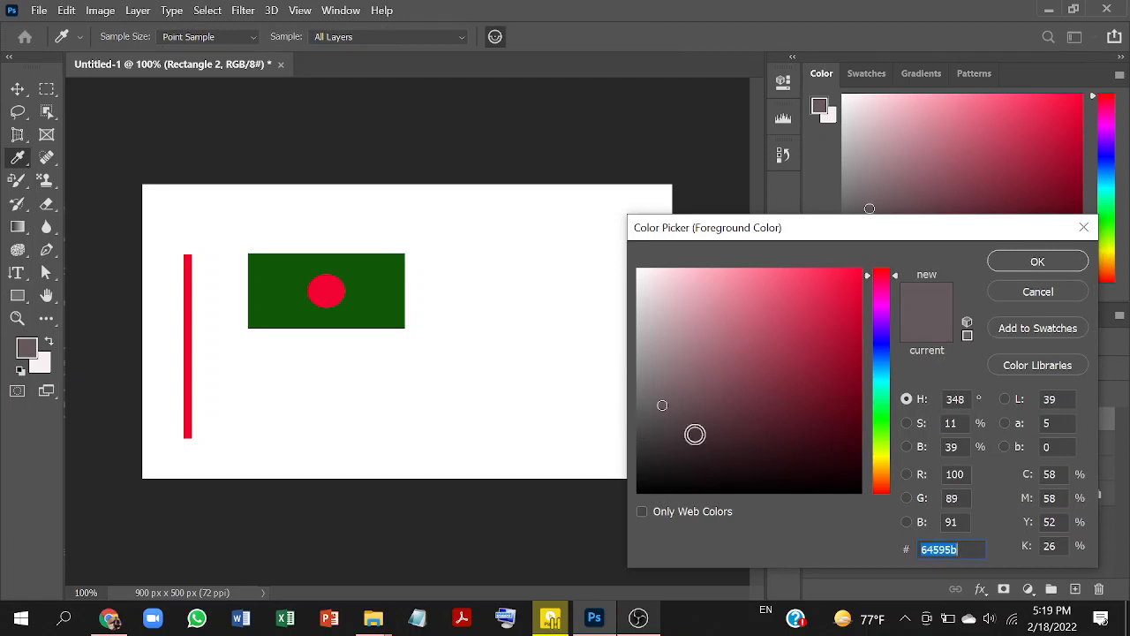
{"action": "left_click", "coordinate": [651, 392]}
{"action": "left_click", "coordinate": [1040, 264]}
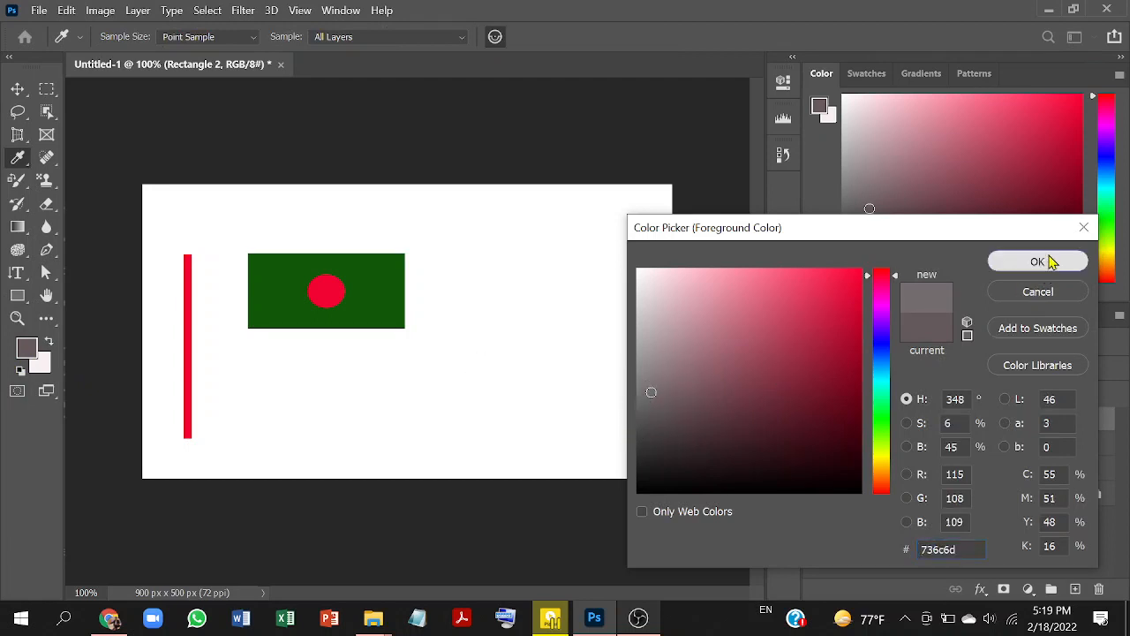
{"action": "key", "text": "u"}
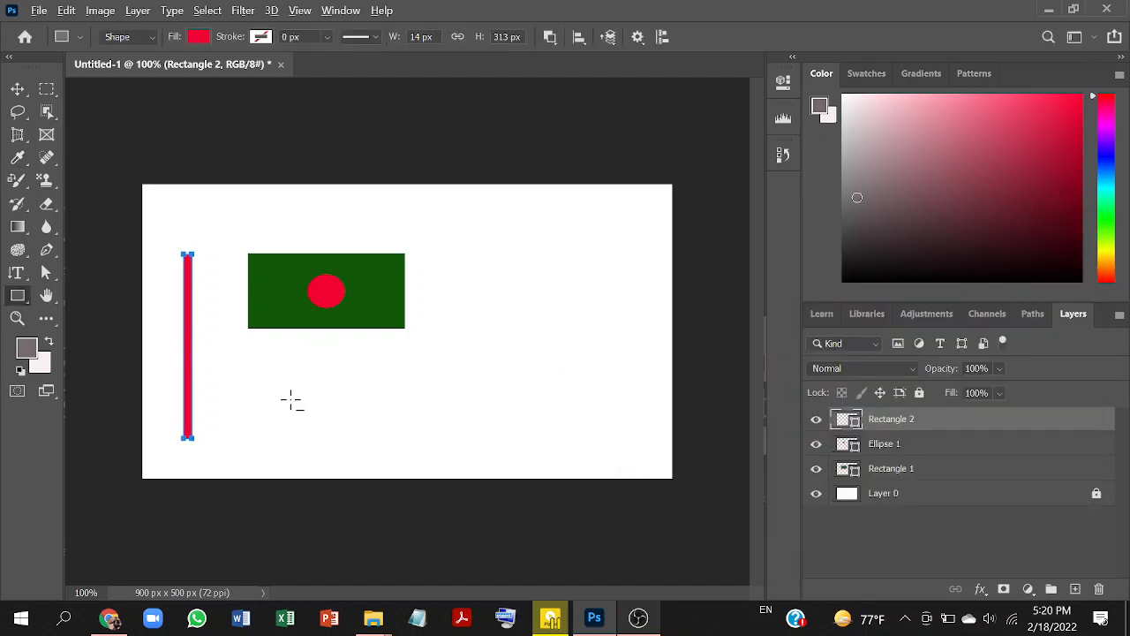
{"action": "key", "text": "alt+BackSpace"}
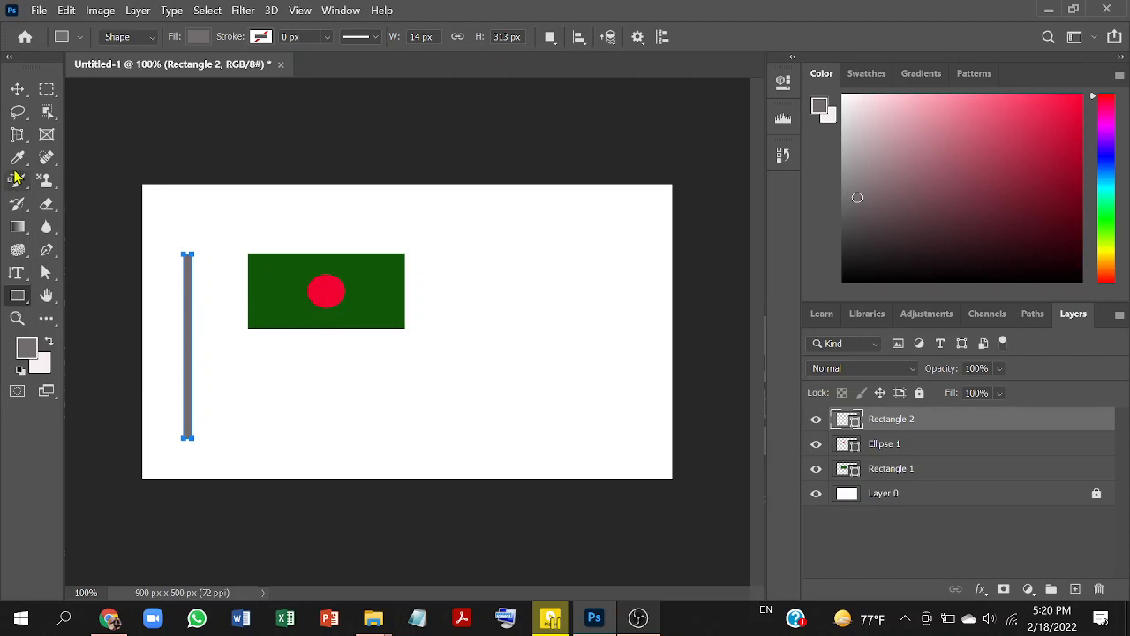
{"action": "left_click", "coordinate": [15, 92]}
{"action": "left_click_drag", "start_coordinate": [195, 341], "coordinate": [245, 340]}
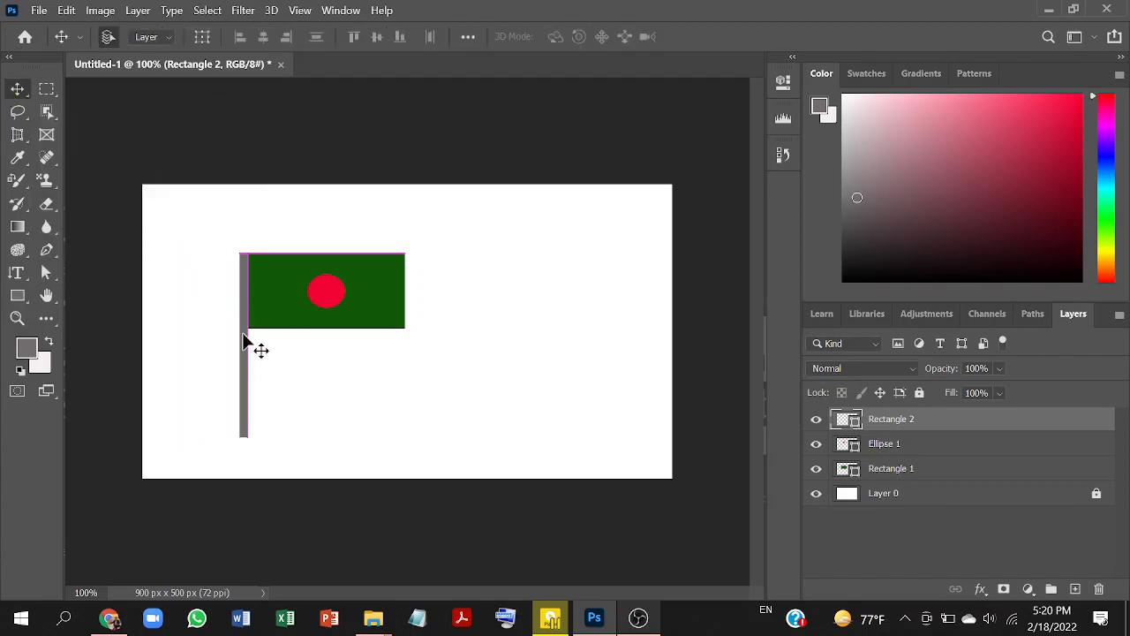
Select the red ellipse, green rectangle and flagpole in turn on the canvas to check which layer each belongs to
{"action": "left_click", "coordinate": [333, 305]}
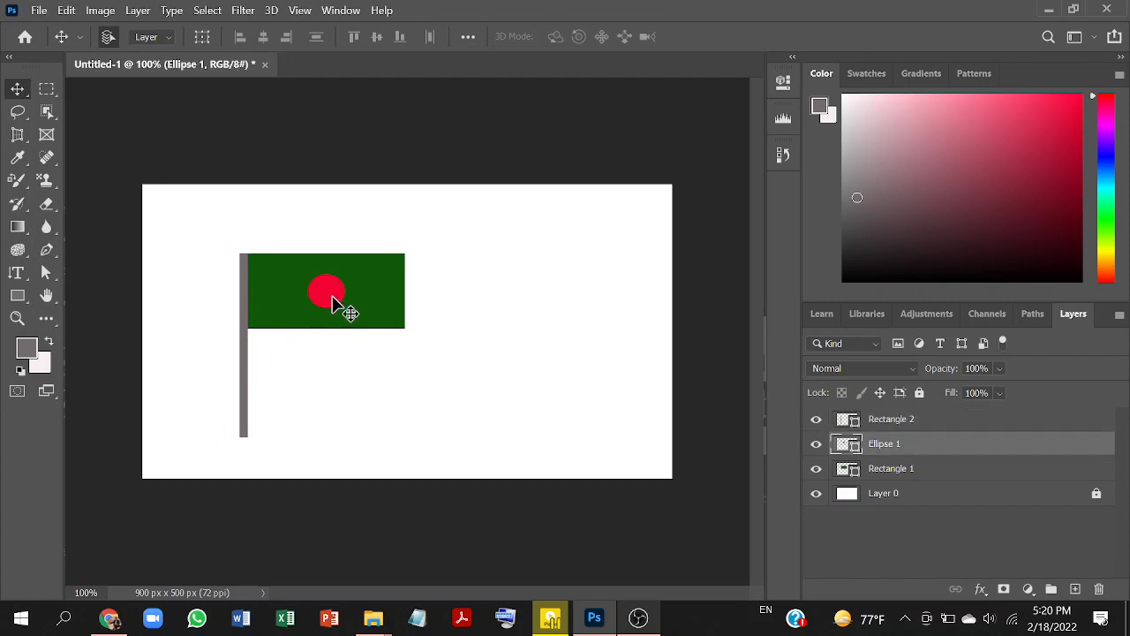
{"action": "left_click", "coordinate": [350, 276]}
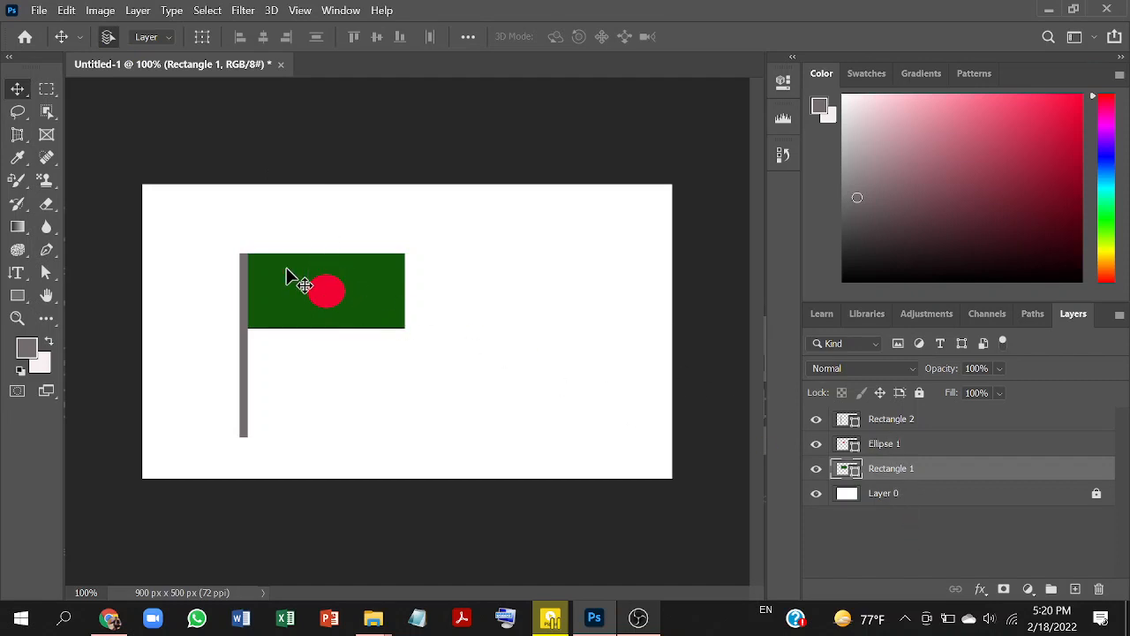
{"action": "left_click", "coordinate": [325, 298]}
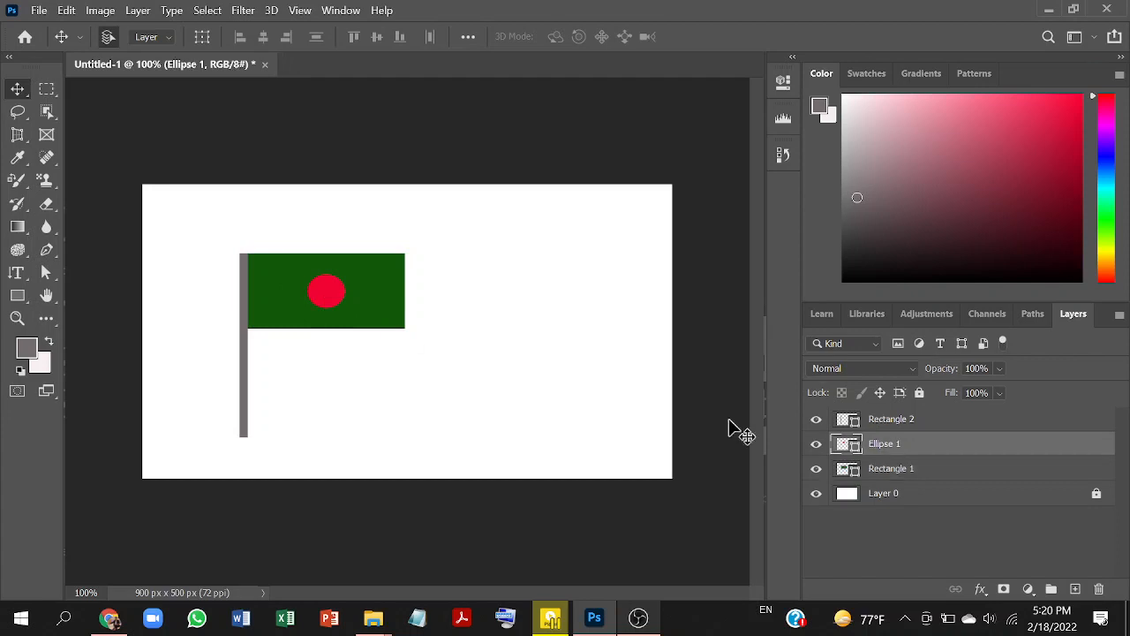
{"action": "left_click", "coordinate": [244, 353]}
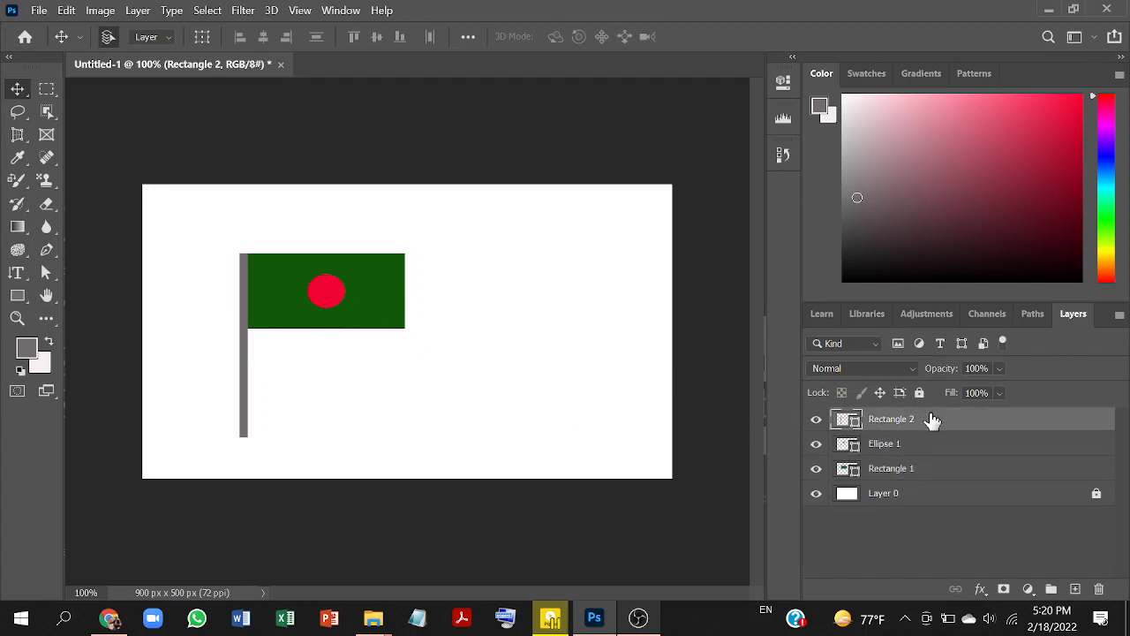
{"action": "left_click", "coordinate": [328, 300]}
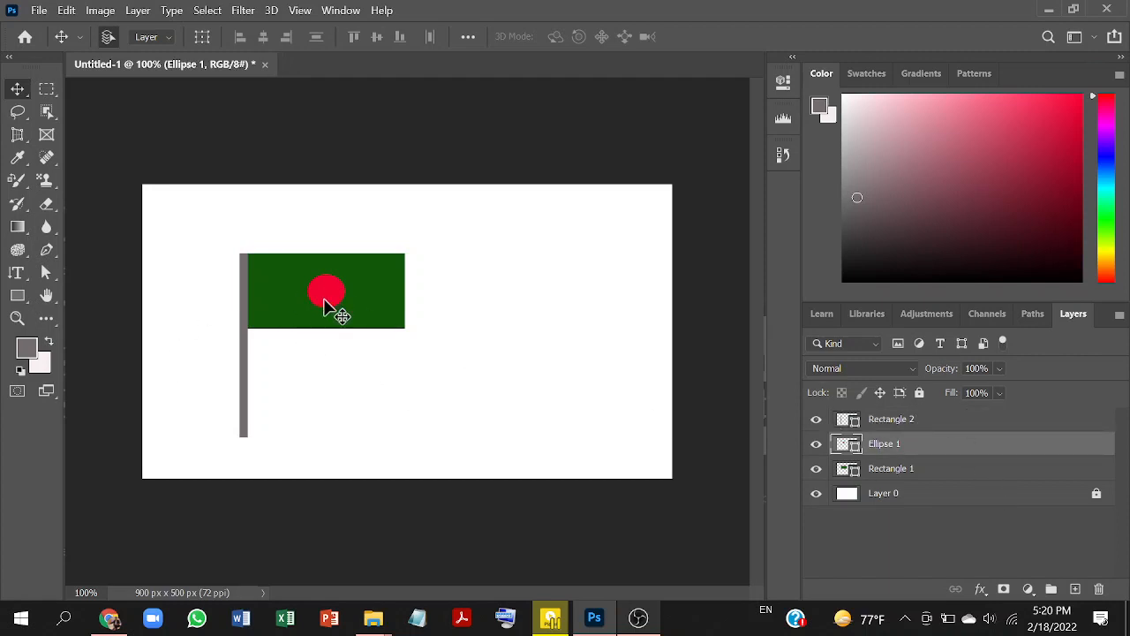
Move the red ellipse off-centre, and align it with the green rectangle's horizontal and vertical centres
{"action": "left_click_drag", "start_coordinate": [323, 300], "coordinate": [360, 325]}
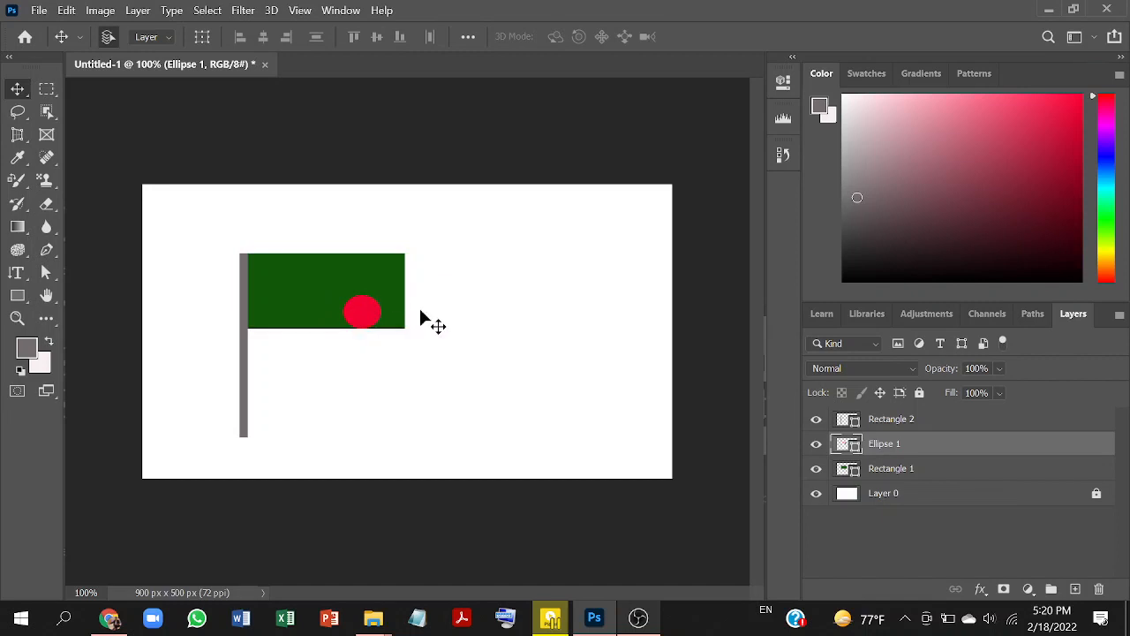
{"action": "left_click", "coordinate": [931, 473], "text": "shift"}
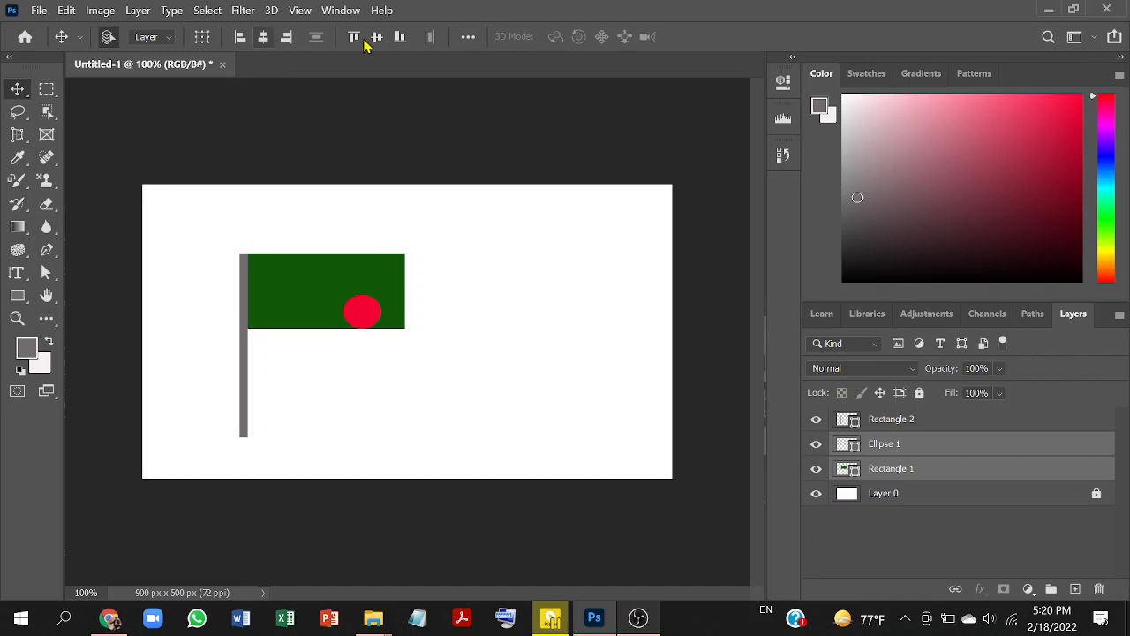
{"action": "left_click", "coordinate": [272, 40]}
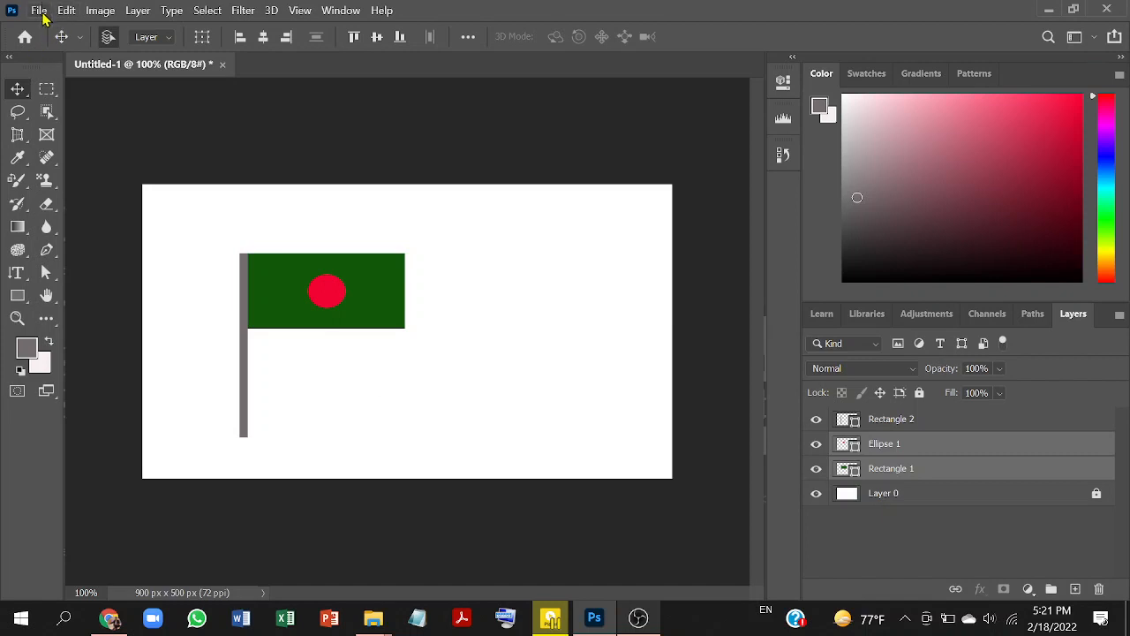
Close the flag document without saving and open france-in-pictures-beautiful-places-to-photograph-eiffel-tower.jpg from New folder (3)
{"action": "left_click", "coordinate": [222, 65]}
{"action": "left_click", "coordinate": [622, 259]}
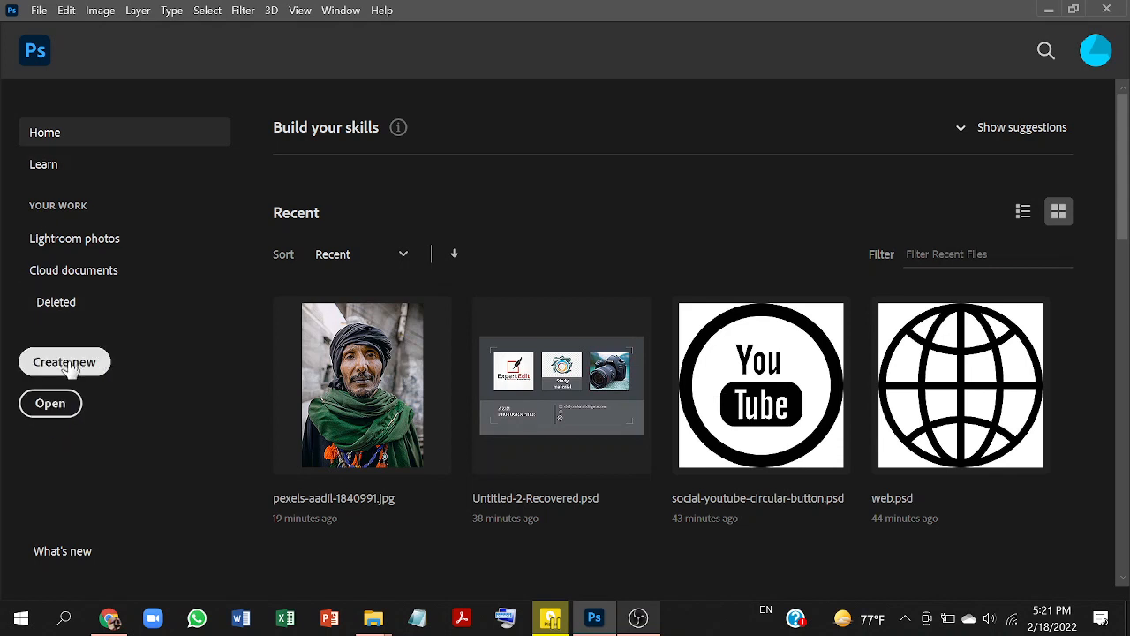
{"action": "left_click", "coordinate": [55, 404]}
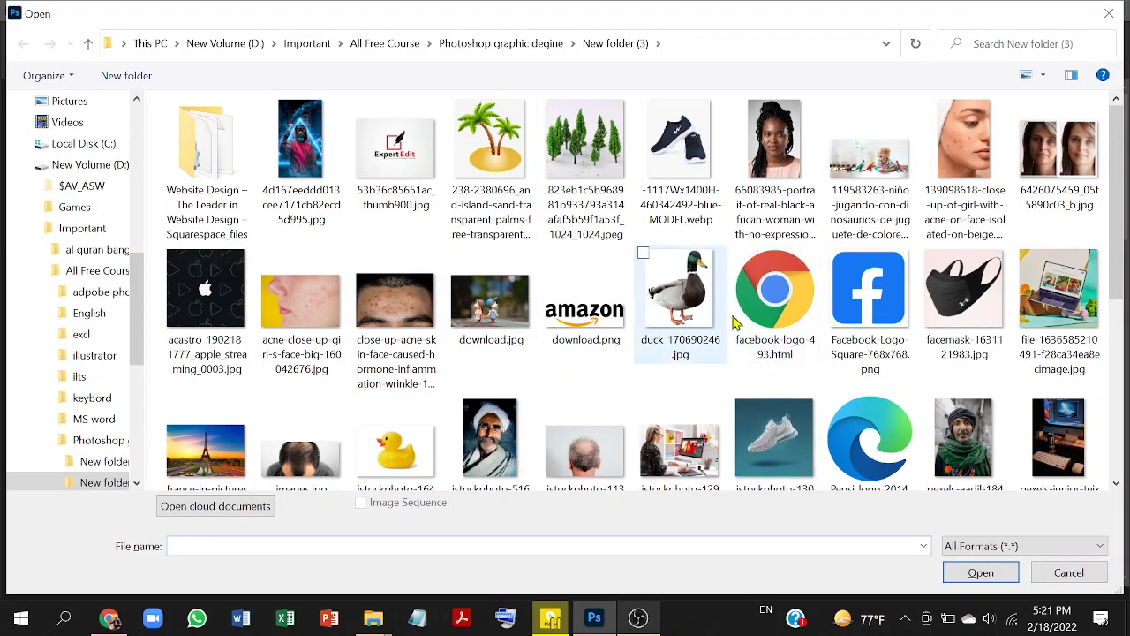
{"action": "scroll", "coordinate": [990, 333], "scroll_direction": "down", "scroll_amount": 1}
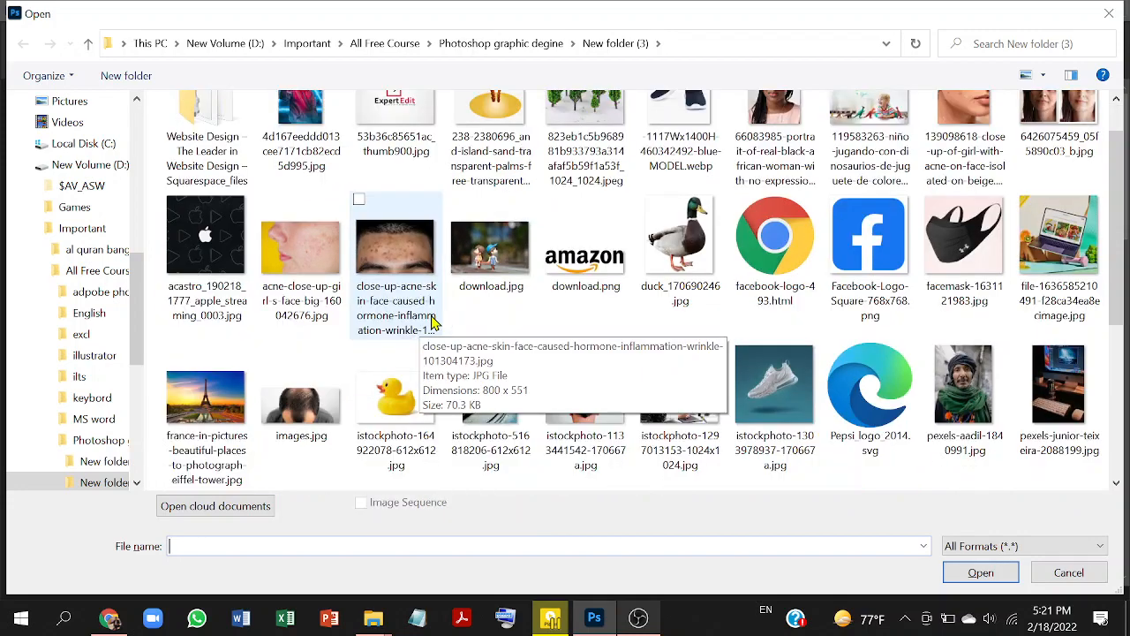
{"action": "left_click", "coordinate": [208, 419]}
{"action": "left_click", "coordinate": [979, 572]}
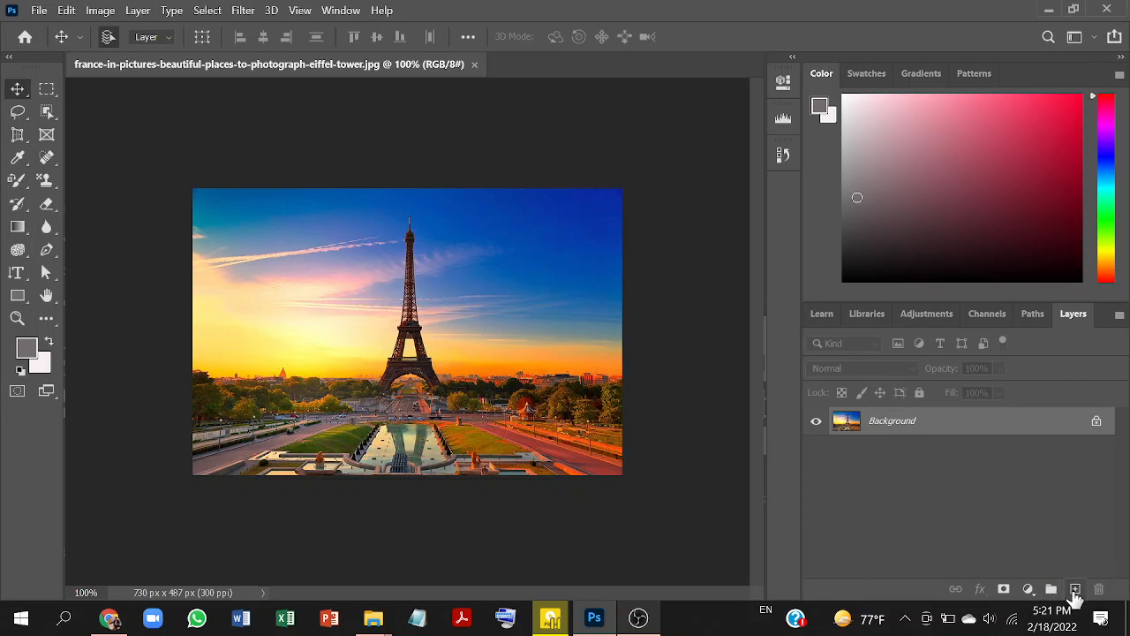
Add a new layer above the Background and make a rectangular marquee selection around the left sky and upper part of the tower
{"action": "left_click", "coordinate": [1075, 590]}
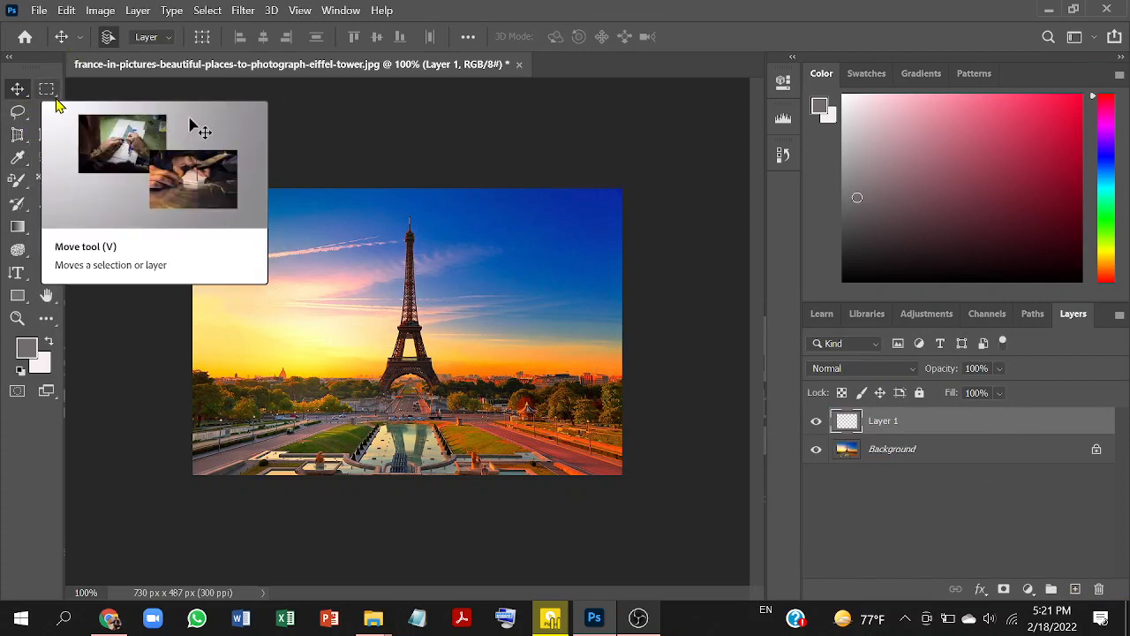
{"action": "left_click", "coordinate": [47, 88]}
{"action": "left_click_drag", "start_coordinate": [253, 240], "coordinate": [424, 350]}
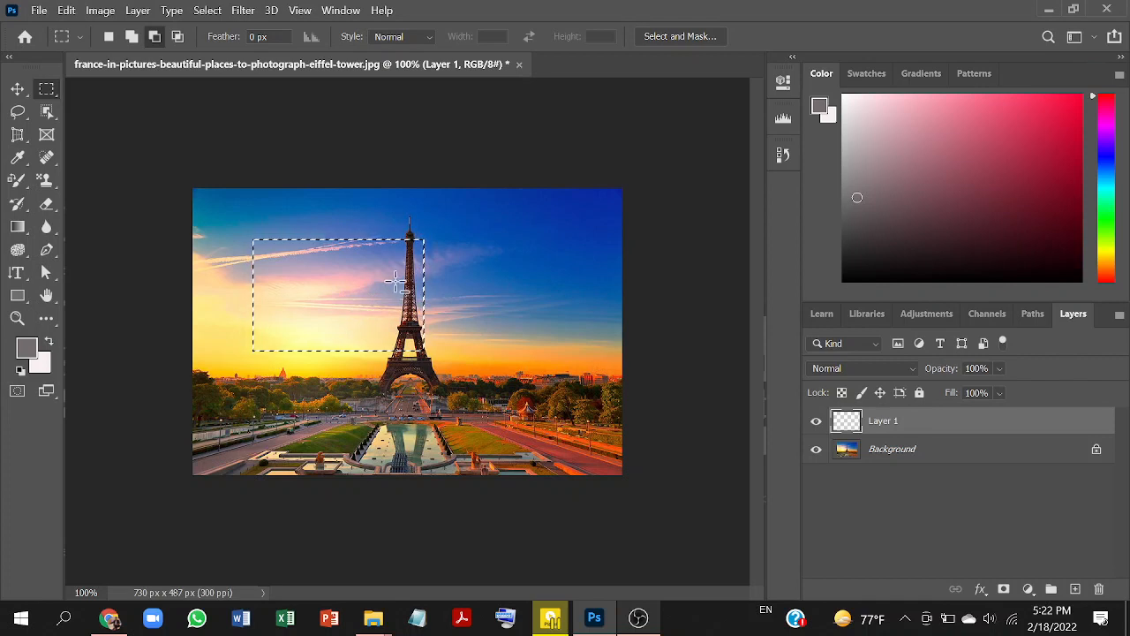
{"action": "left_click", "coordinate": [16, 89]}
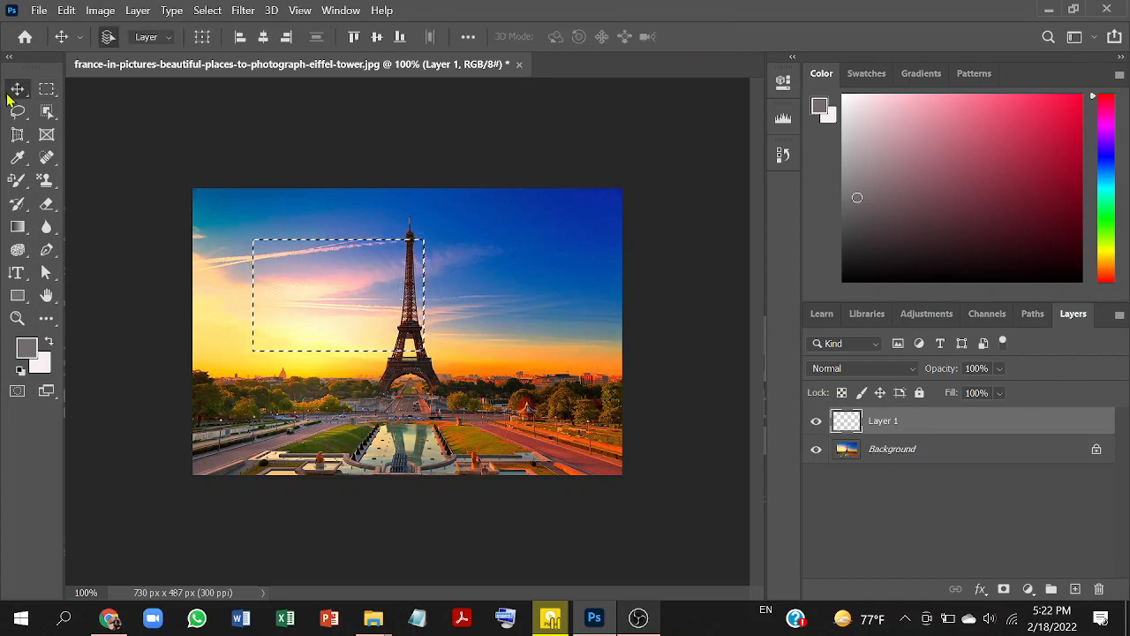
Try to move the marquee-selected area on Layer 1, and deselect the marquee
{"action": "left_click", "coordinate": [357, 300]}
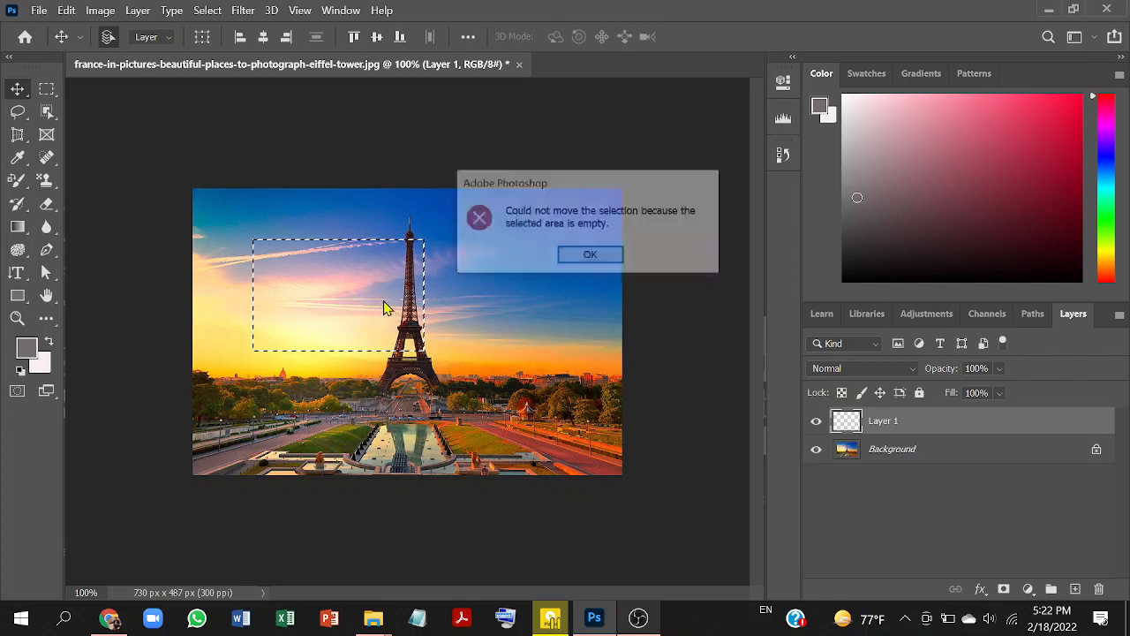
{"action": "left_click", "coordinate": [590, 259]}
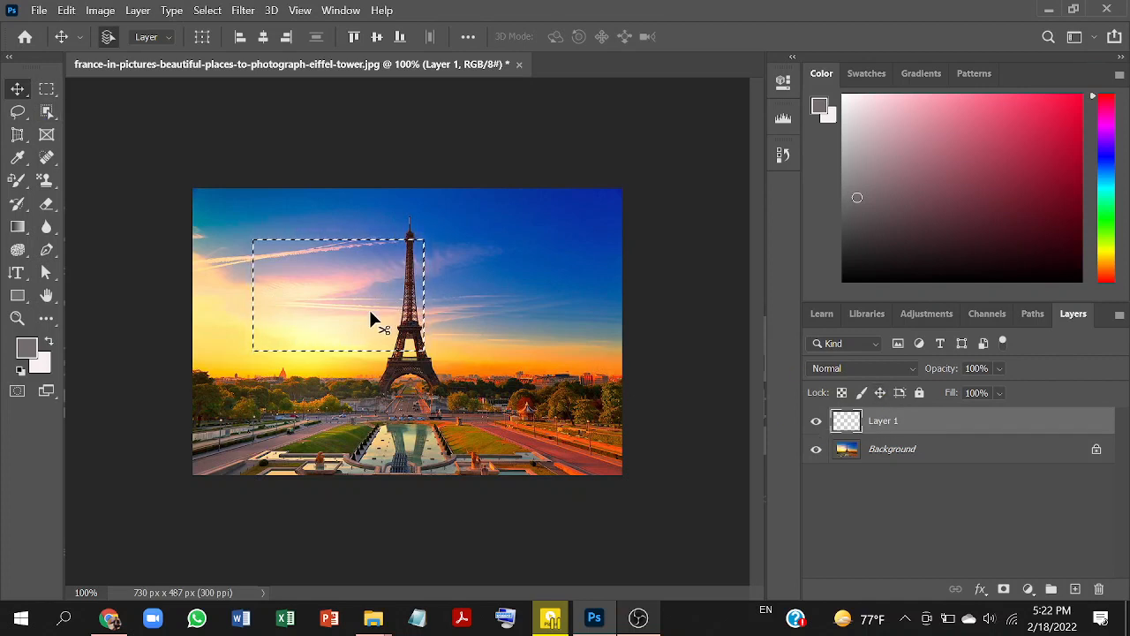
{"action": "left_click", "coordinate": [47, 90]}
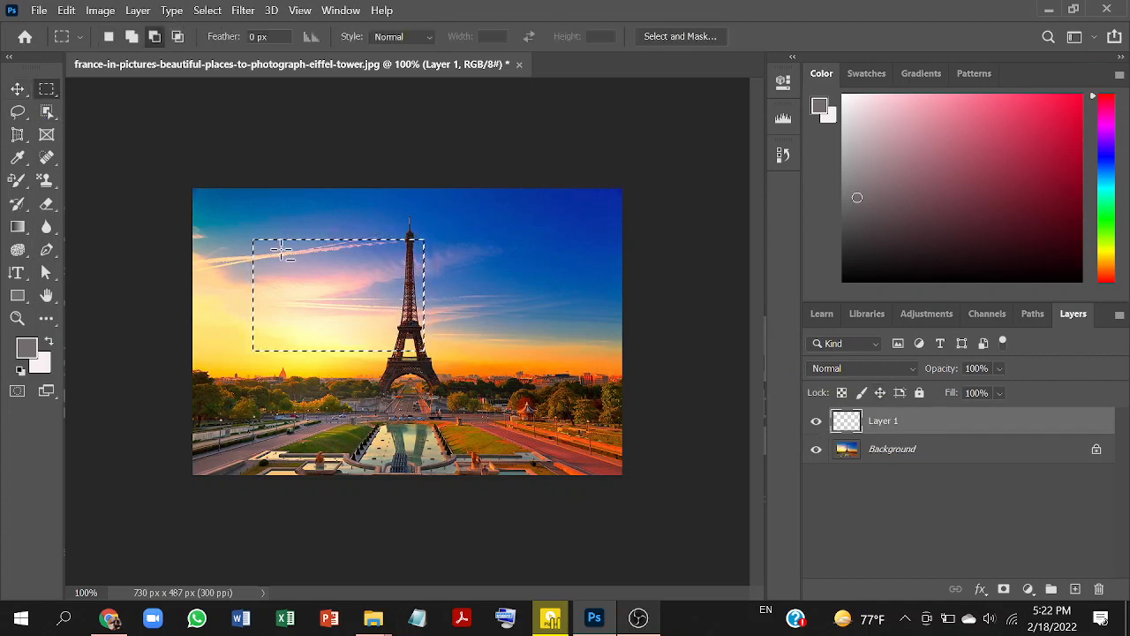
{"action": "right_click", "coordinate": [332, 284]}
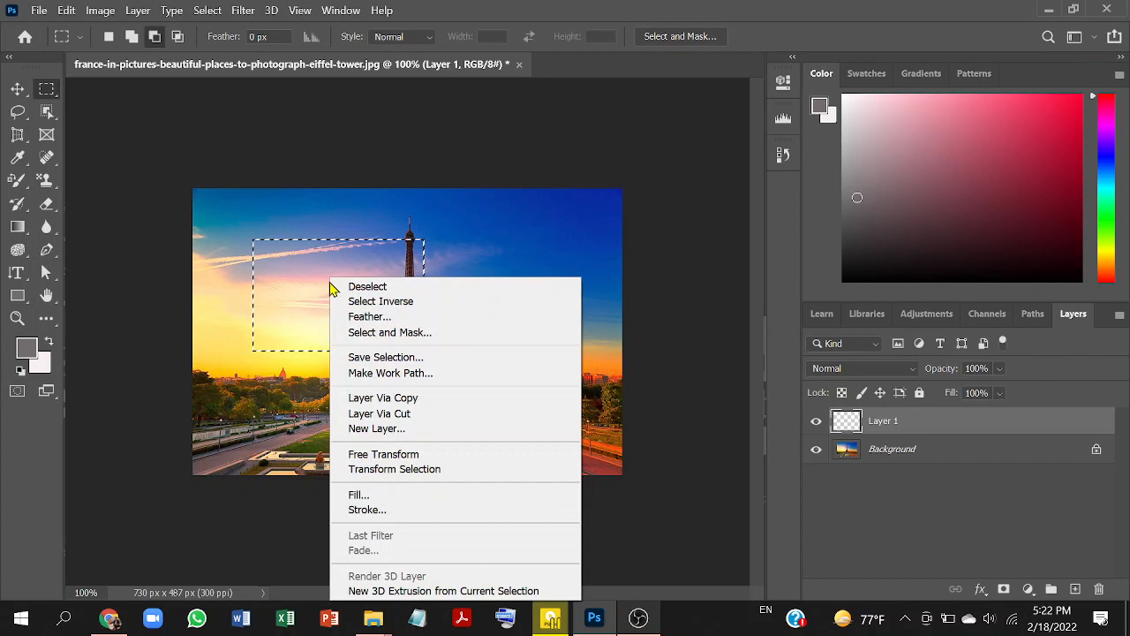
{"action": "left_click", "coordinate": [389, 287]}
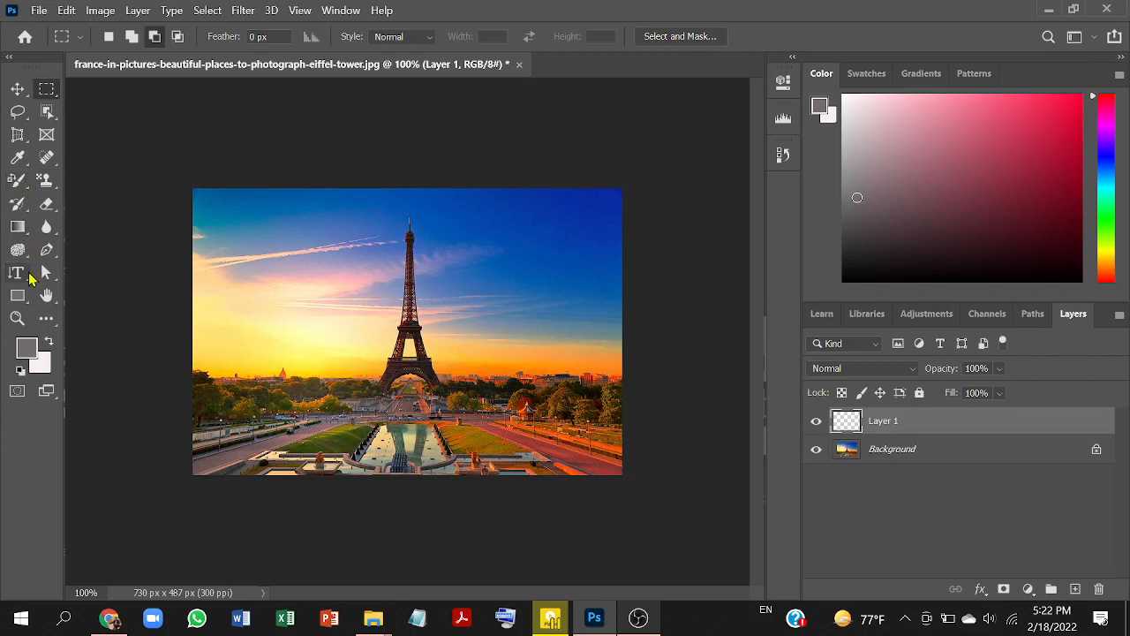
Activate the Pen tool and set it to draw in Path mode
{"action": "left_click", "coordinate": [46, 250]}
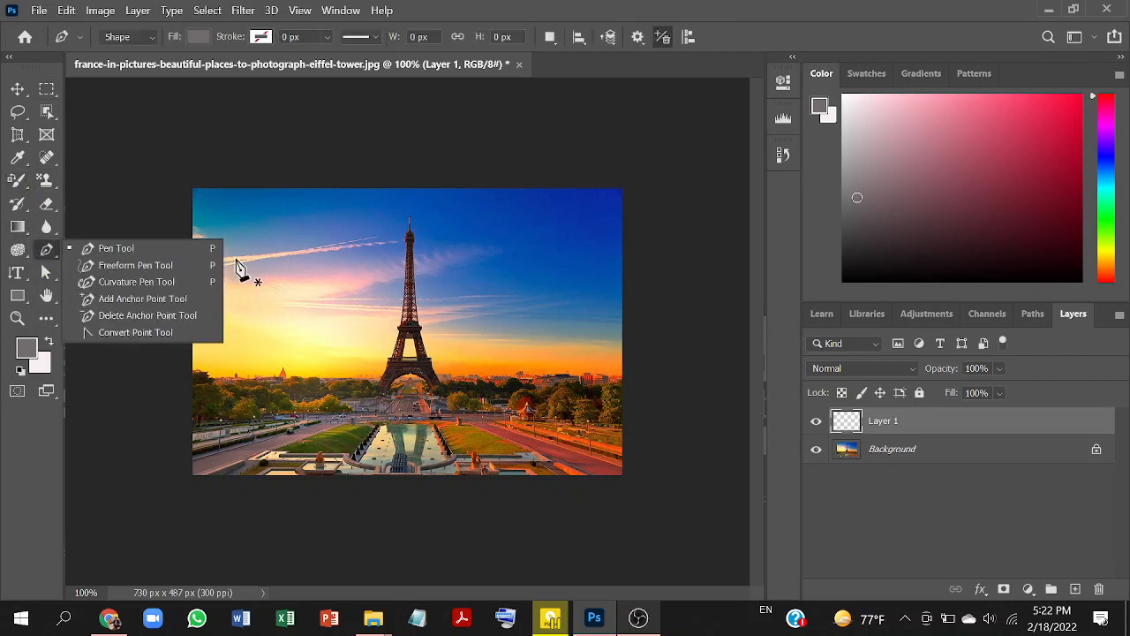
{"action": "left_click", "coordinate": [150, 250]}
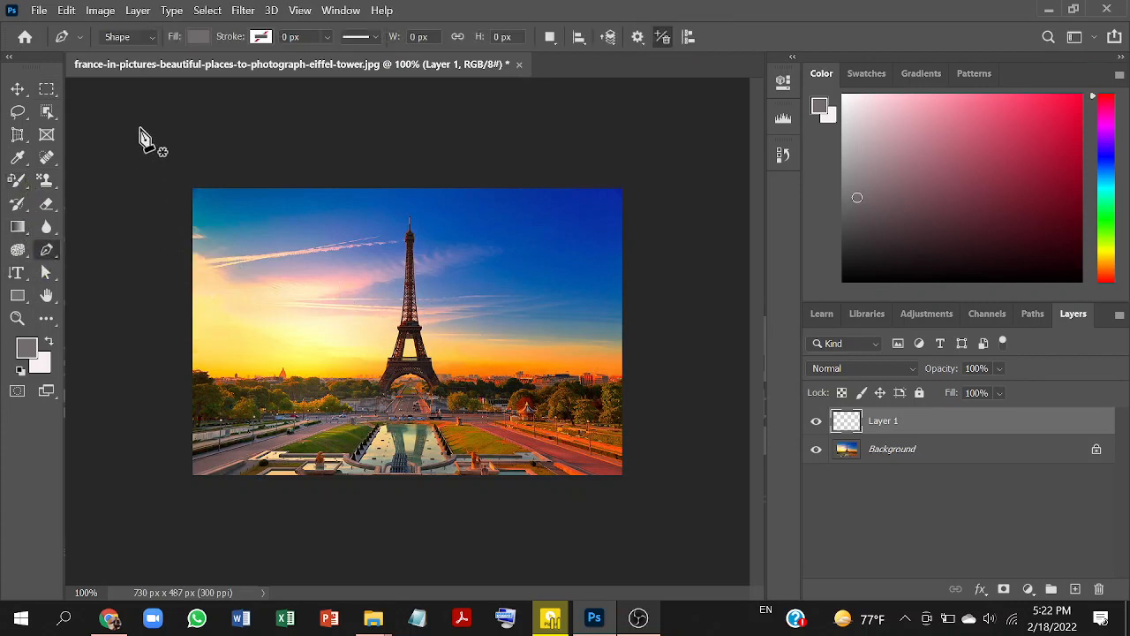
{"action": "left_click", "coordinate": [148, 44]}
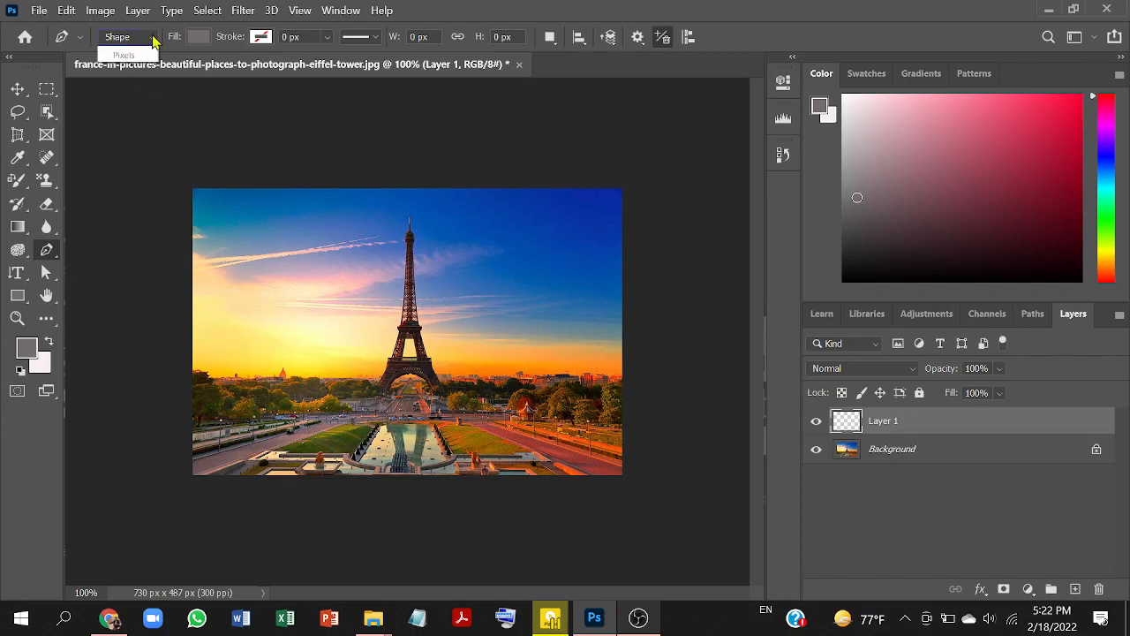
{"action": "left_click", "coordinate": [144, 69]}
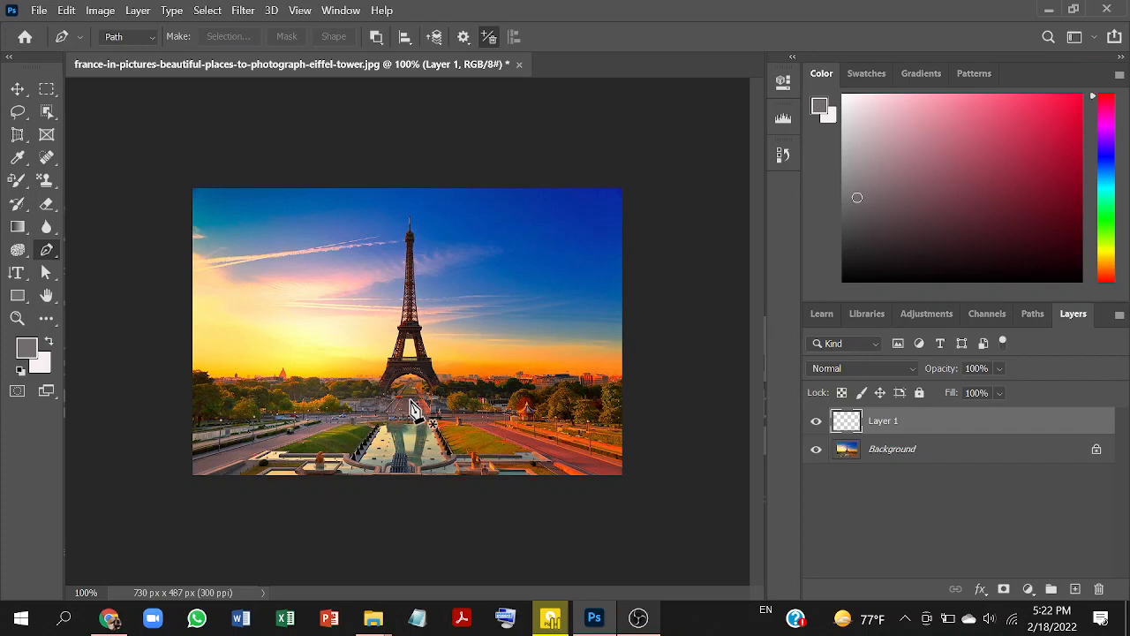
Zoom the photo out to 66.7% and in to 200% with the Zoom tool, and return to 100%
{"action": "key", "text": "ctrl+plus"}
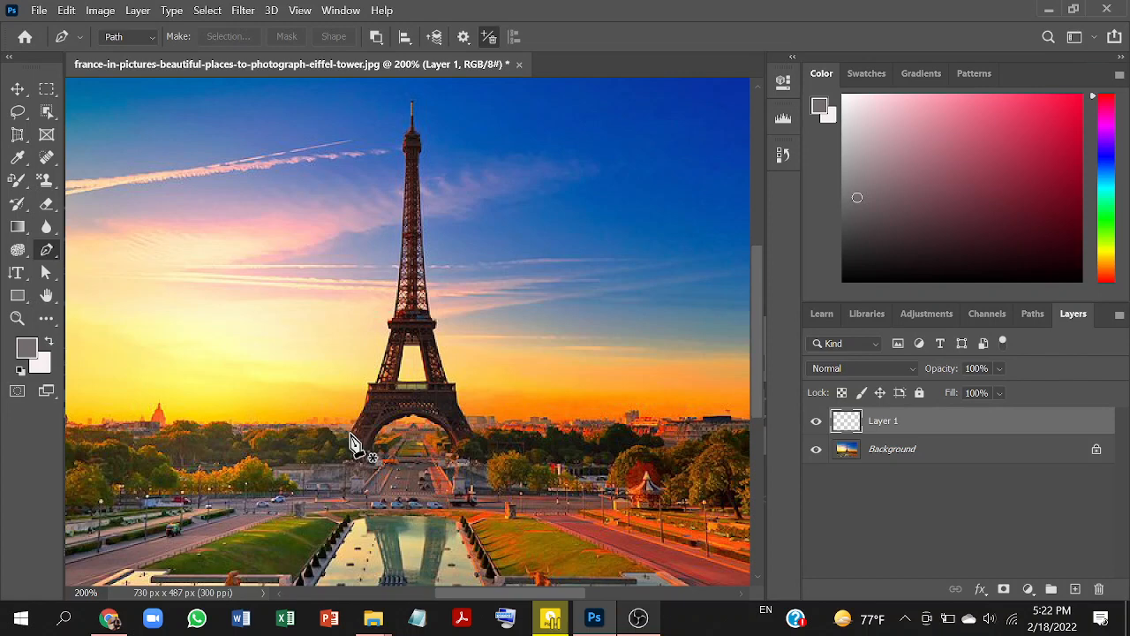
{"action": "key", "text": "ctrl+minus"}
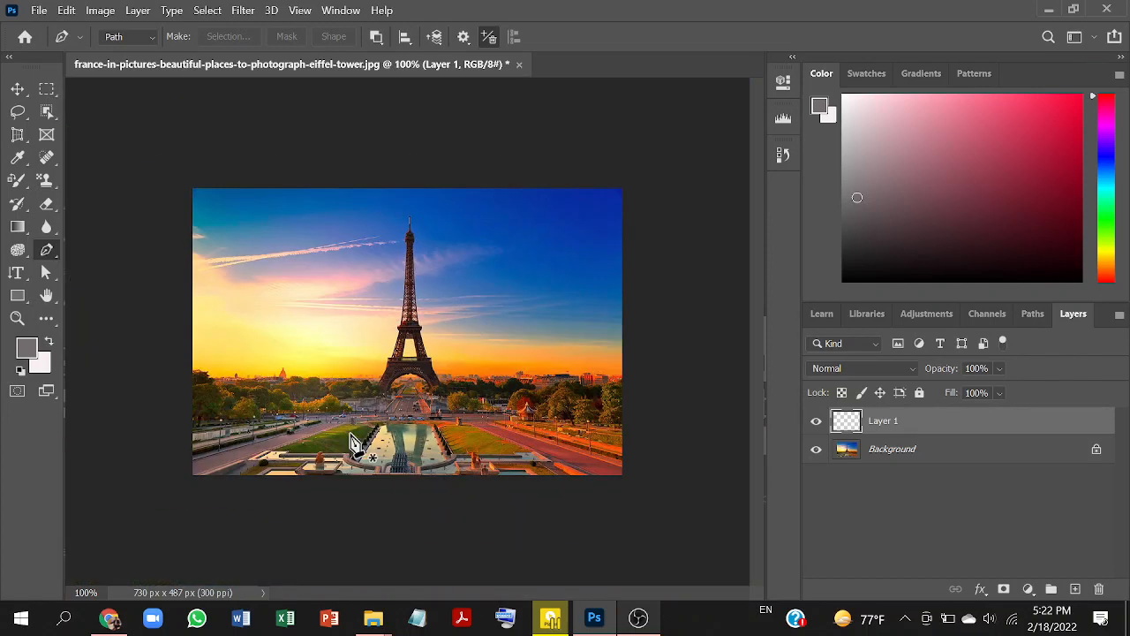
{"action": "left_click", "coordinate": [16, 321]}
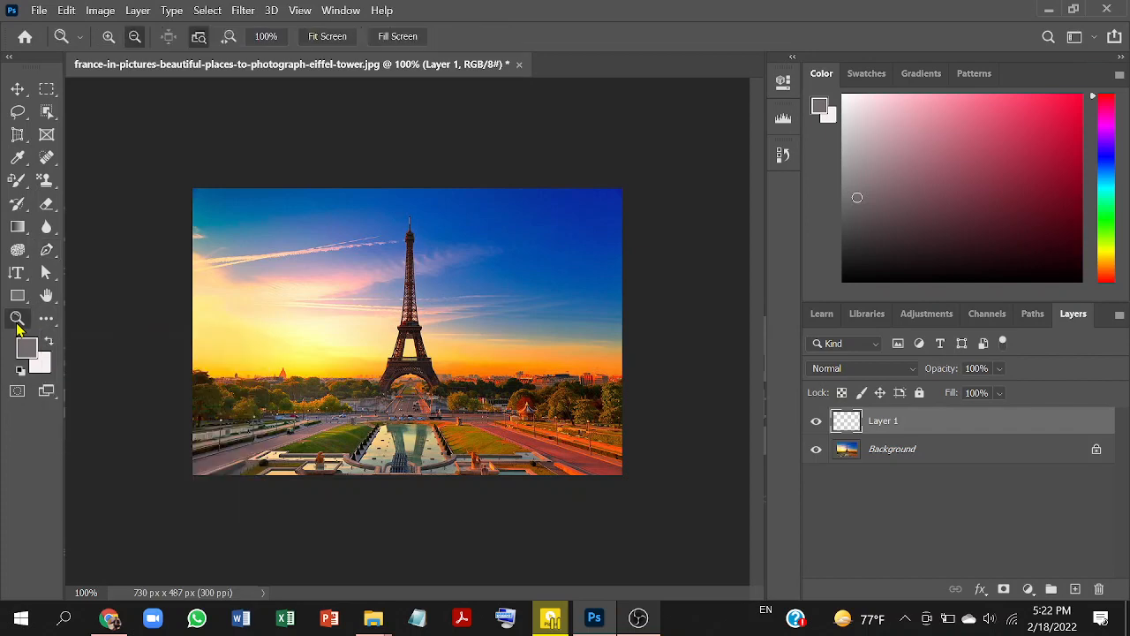
{"action": "left_click", "coordinate": [135, 40]}
{"action": "left_click", "coordinate": [356, 308]}
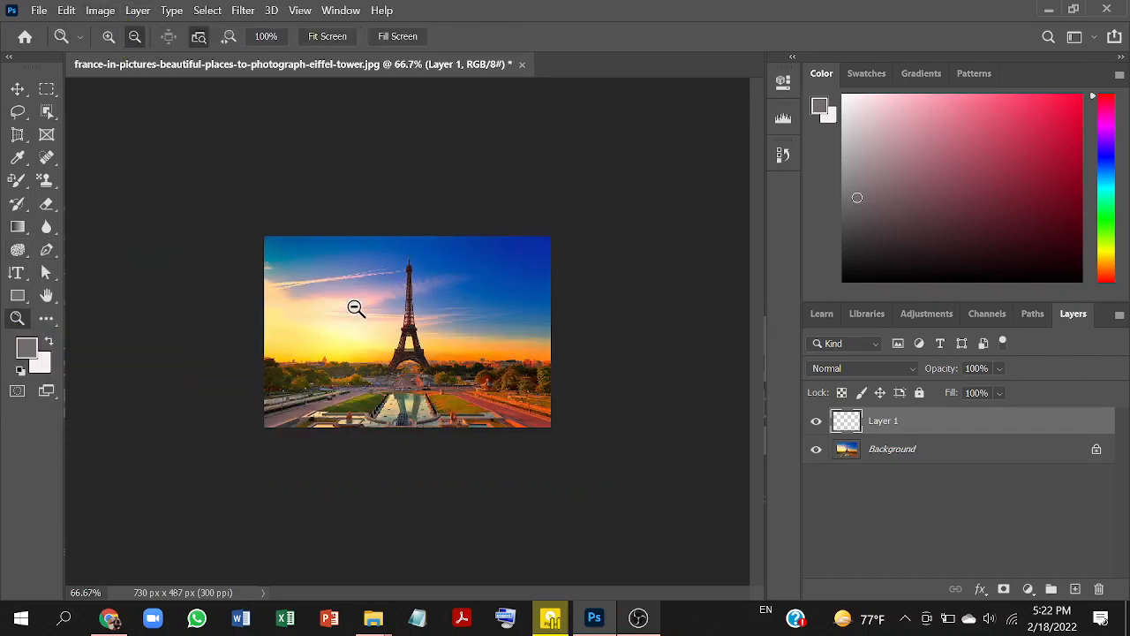
{"action": "left_click", "coordinate": [109, 36]}
{"action": "left_click", "coordinate": [417, 348]}
{"action": "left_click", "coordinate": [417, 348]}
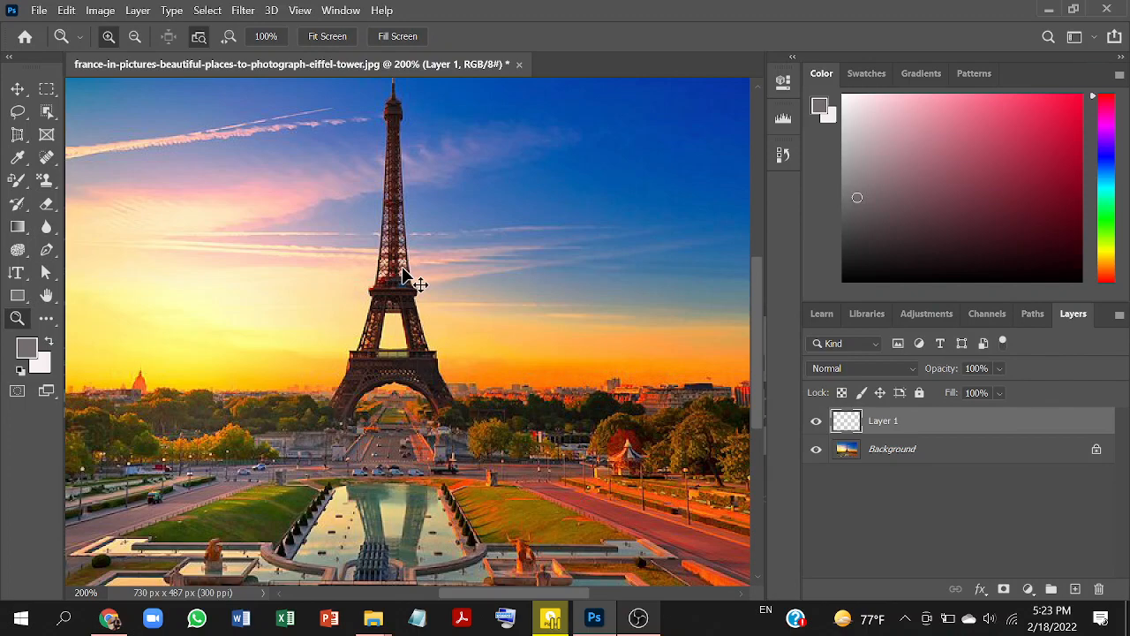
{"action": "key", "text": "ctrl+minus"}
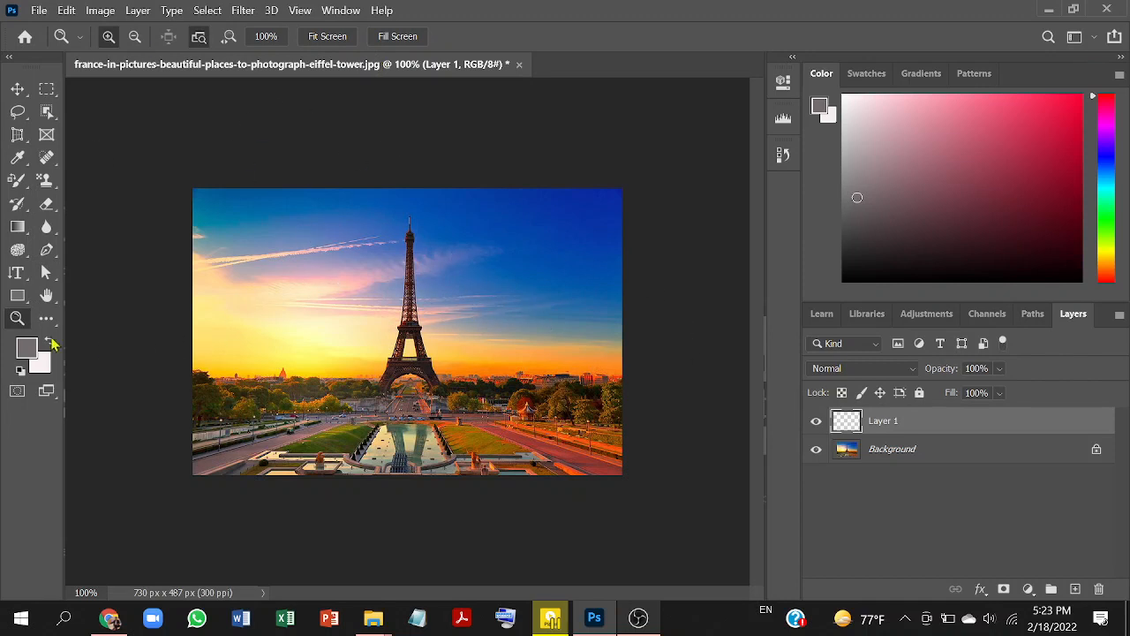
Magnify the tower to 200%, zoom back out to 100%, and return to the Move tool
{"action": "left_click", "coordinate": [17, 89]}
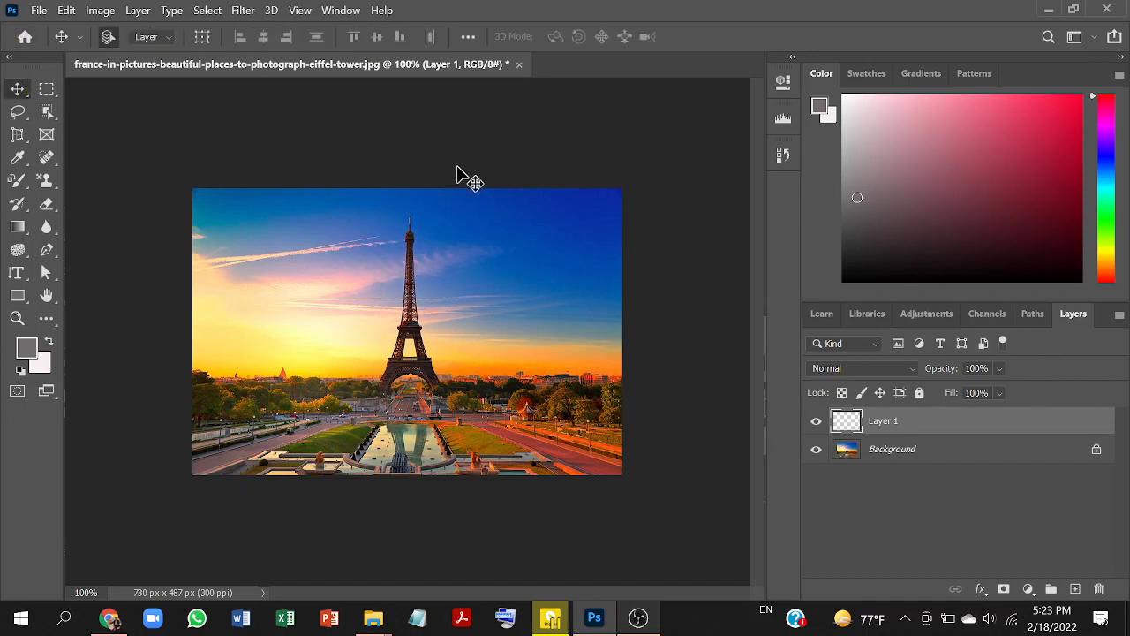
{"action": "key", "text": "z"}
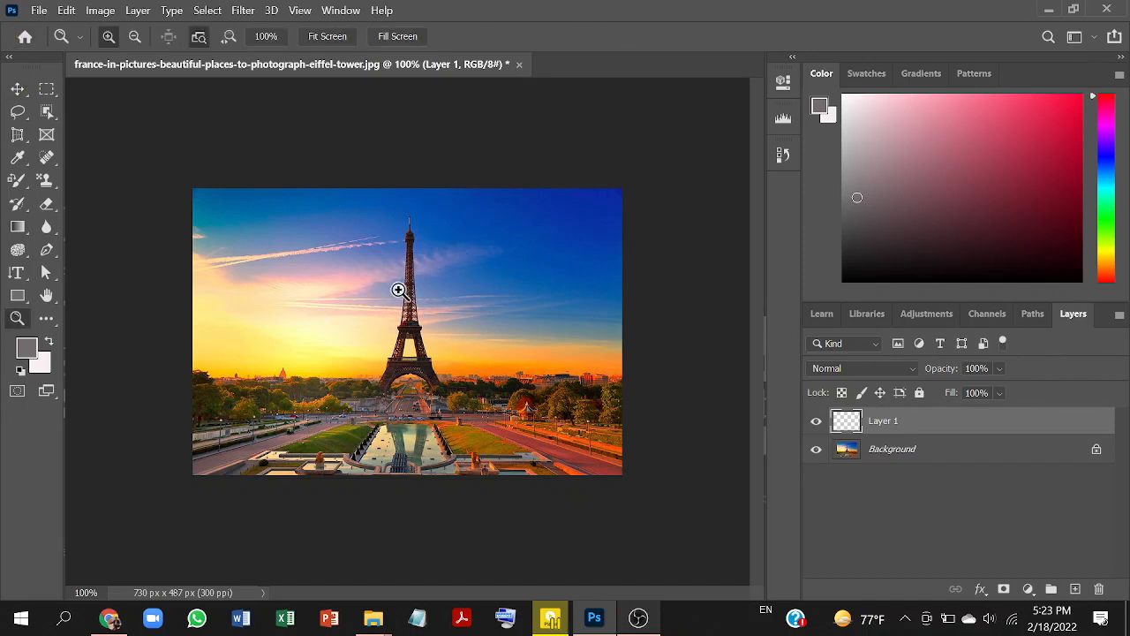
{"action": "key", "text": "alt"}
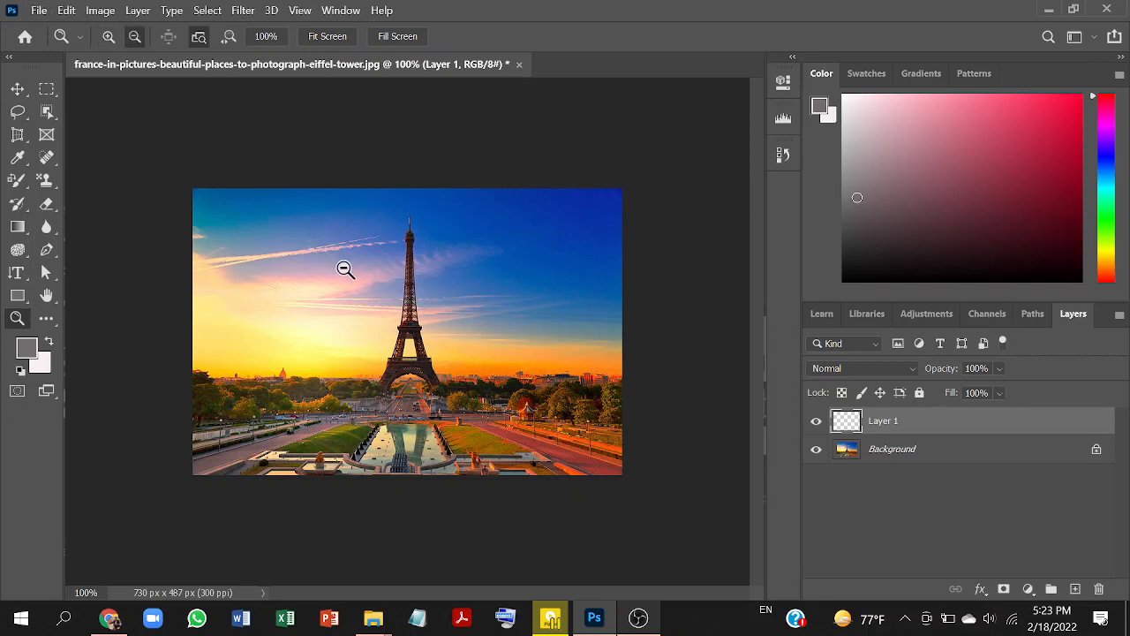
{"action": "left_click", "coordinate": [390, 316]}
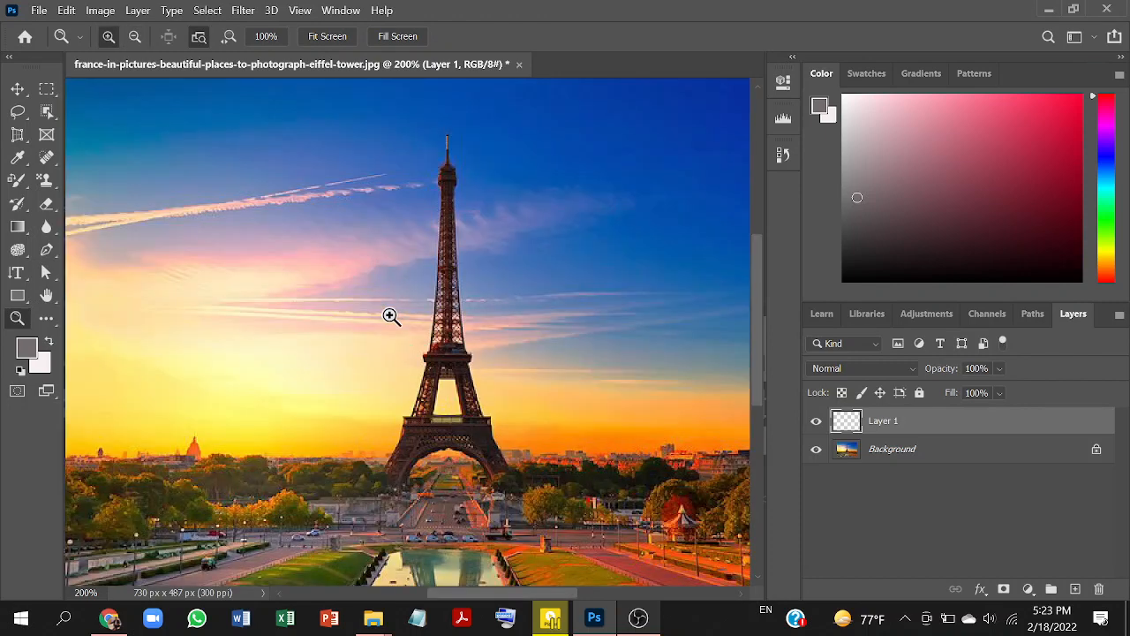
{"action": "left_click", "coordinate": [390, 315], "text": "alt"}
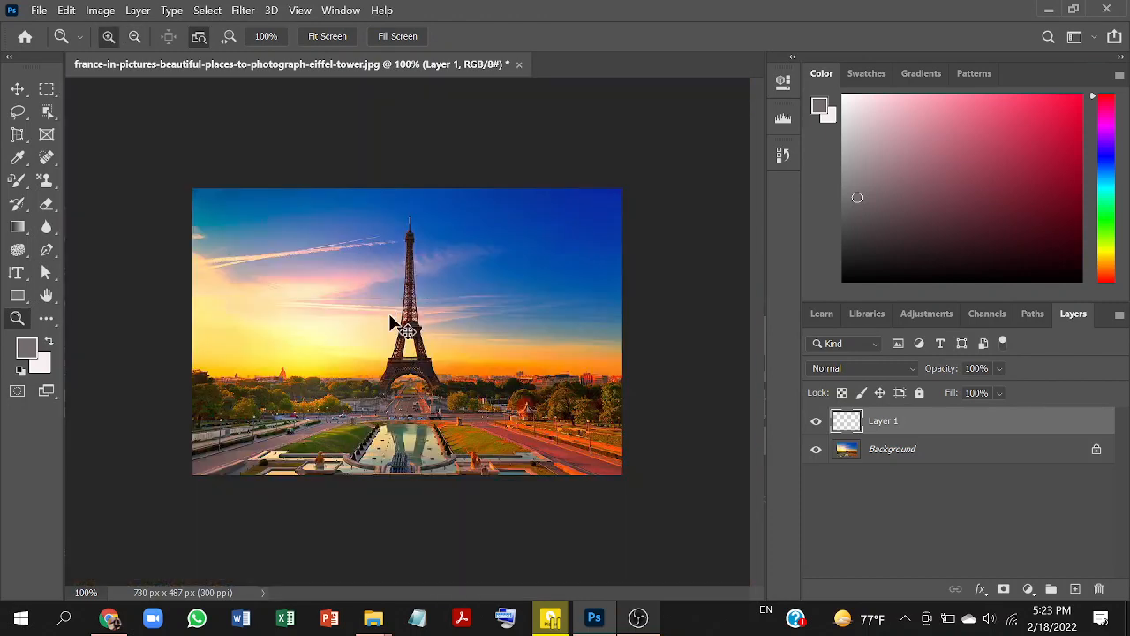
{"action": "key", "text": "v"}
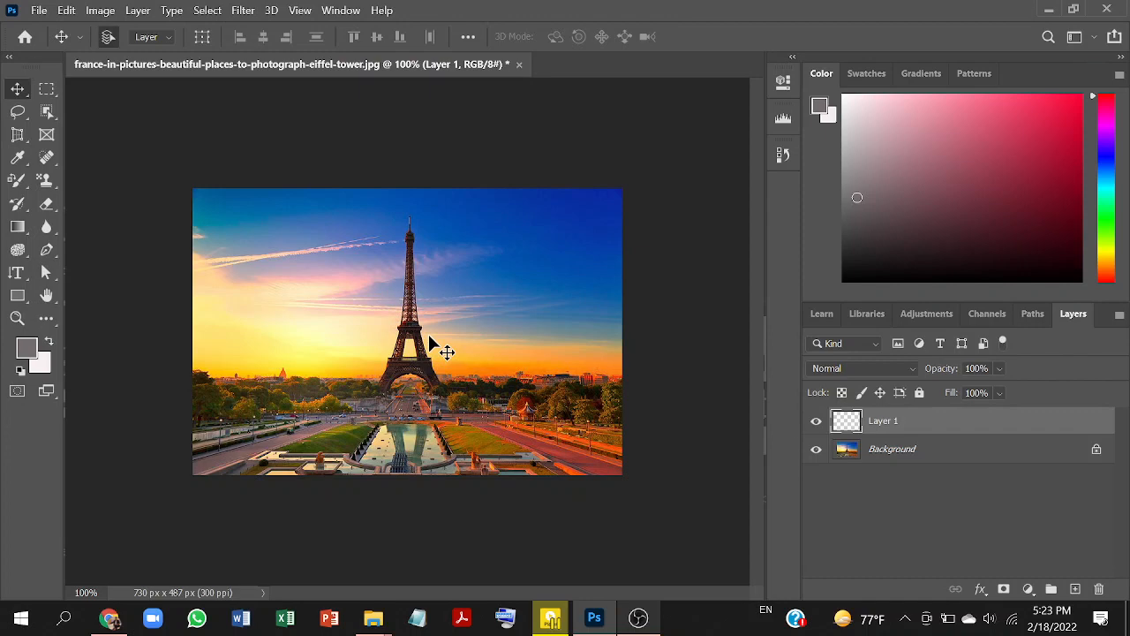
View the photo at 200% and pan around the Eiffel Tower horizontally, vertically and freely
{"action": "key", "text": "ctrl+plus"}
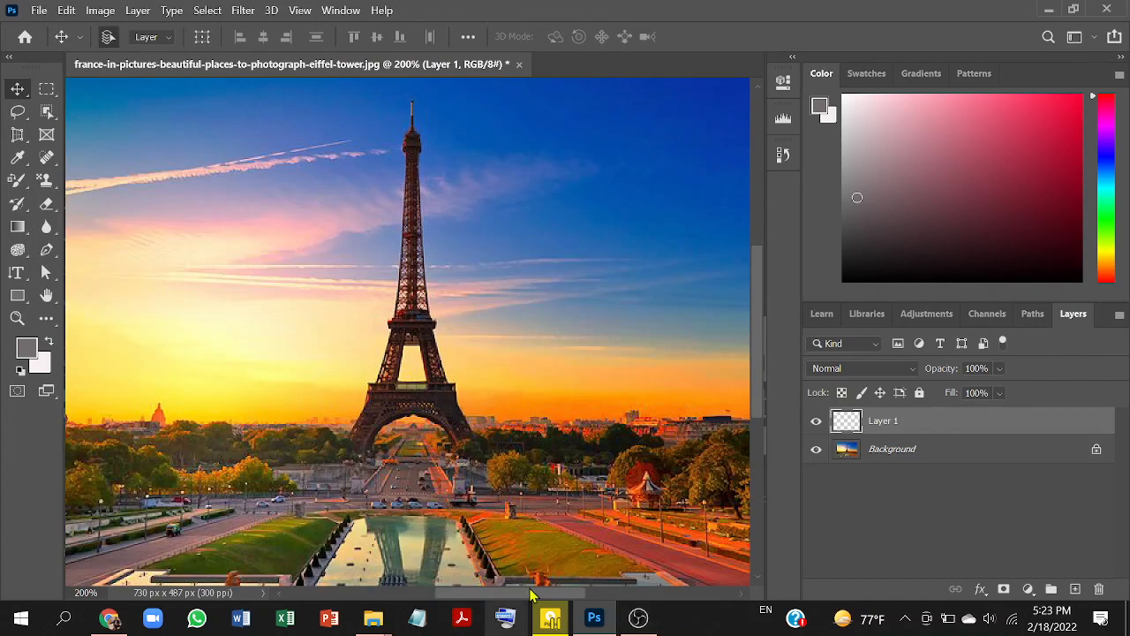
{"action": "mouse_move", "coordinate": [532, 592]}
{"action": "left_mouse_down"}
{"action": "mouse_move", "coordinate": [640, 610]}
{"action": "mouse_move", "coordinate": [517, 599]}
{"action": "mouse_move", "coordinate": [551, 608]}
{"action": "mouse_move", "coordinate": [538, 598]}
{"action": "left_mouse_up"}
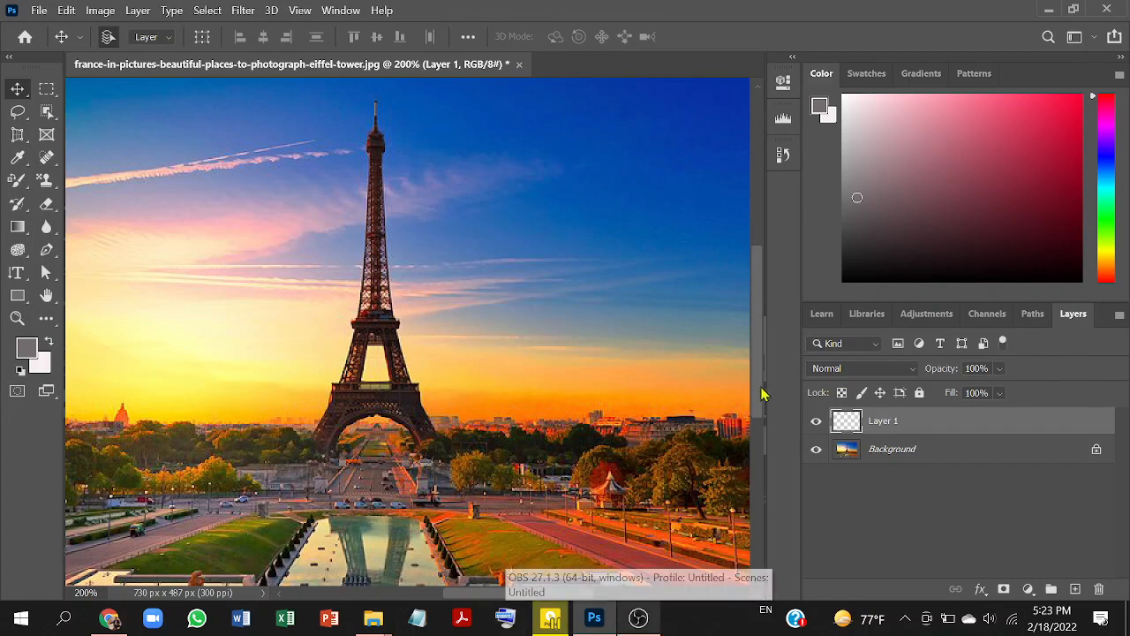
{"action": "left_click_drag", "start_coordinate": [757, 400], "coordinate": [759, 371]}
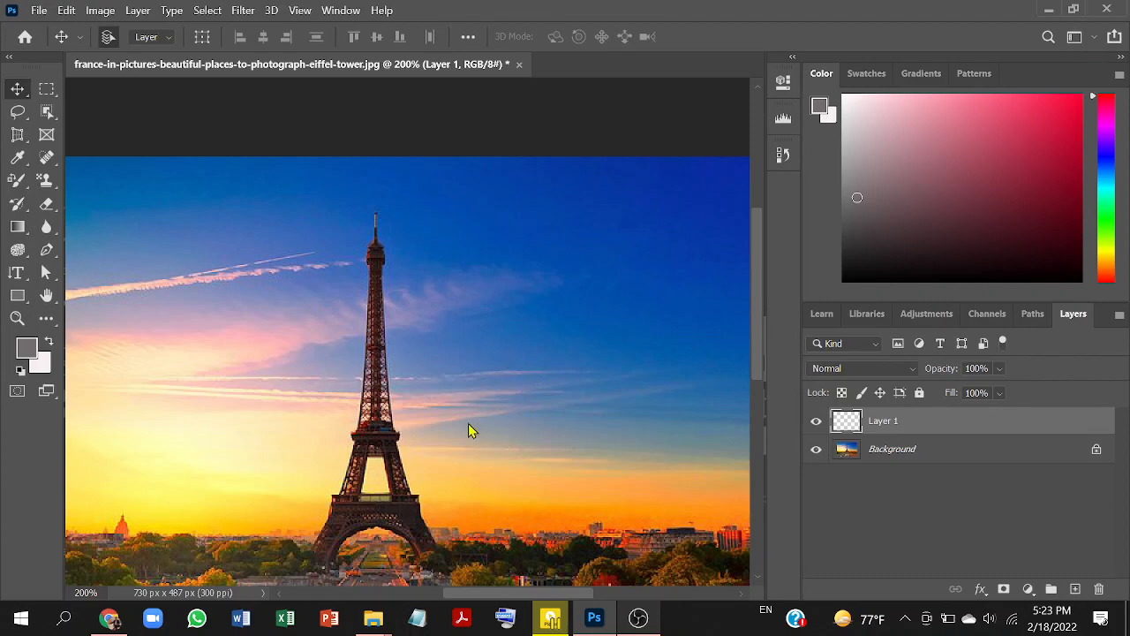
{"action": "left_click_drag", "start_coordinate": [444, 401], "coordinate": [376, 363]}
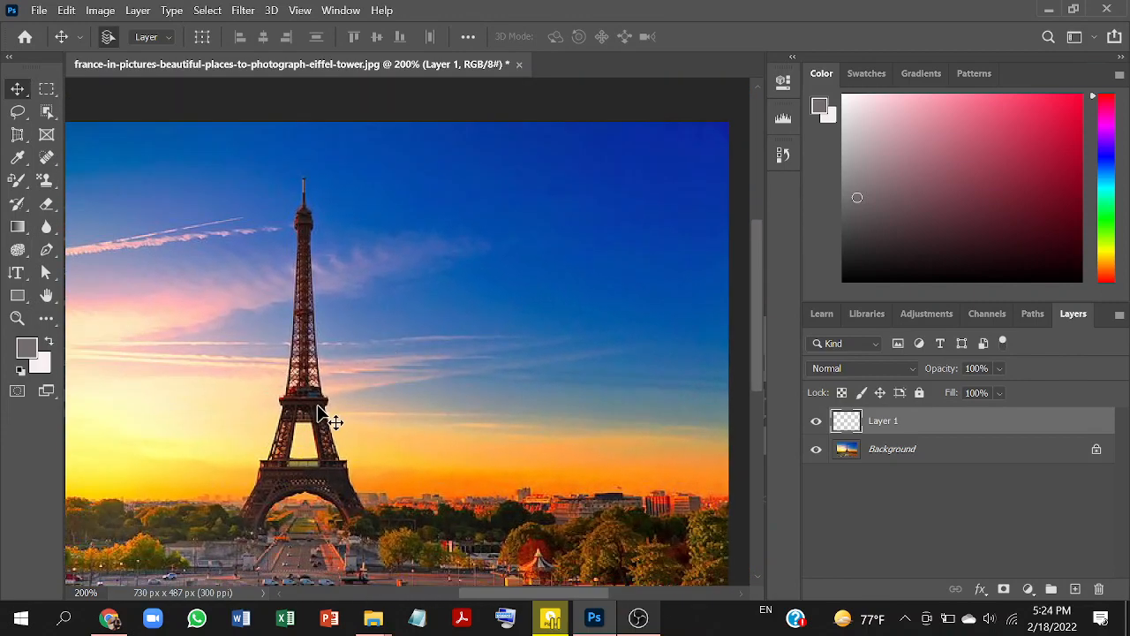
{"action": "left_click_drag", "start_coordinate": [323, 411], "coordinate": [364, 363]}
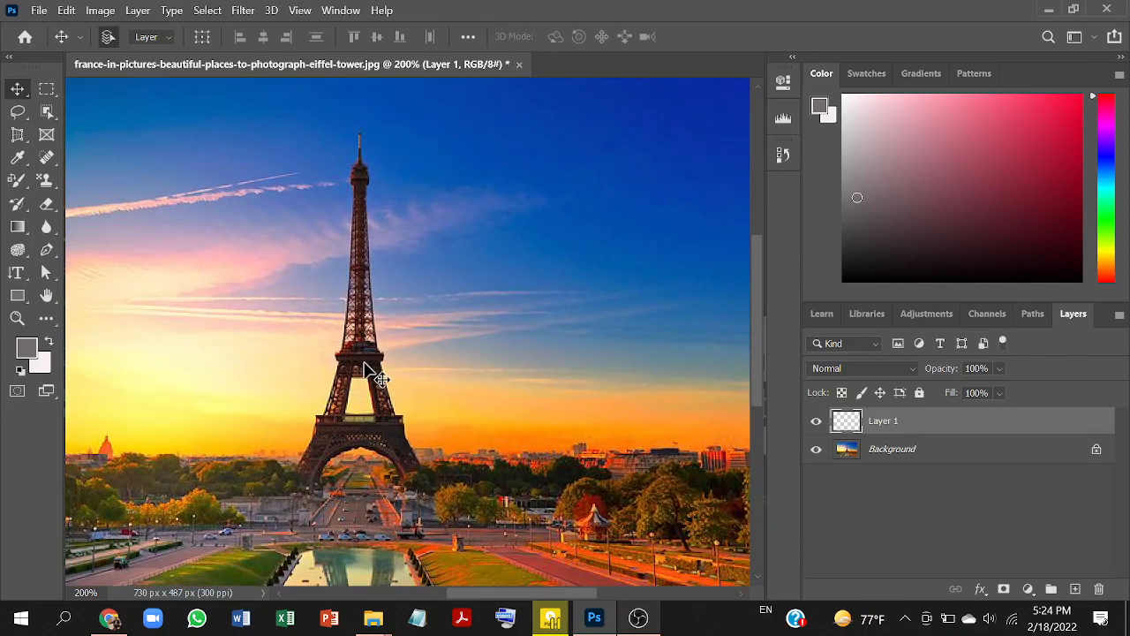
Paint a faint grey curved stroke on Layer 1 across the sky beside the tower with the Brush tool
{"action": "left_click", "coordinate": [17, 182]}
{"action": "left_click", "coordinate": [79, 180]}
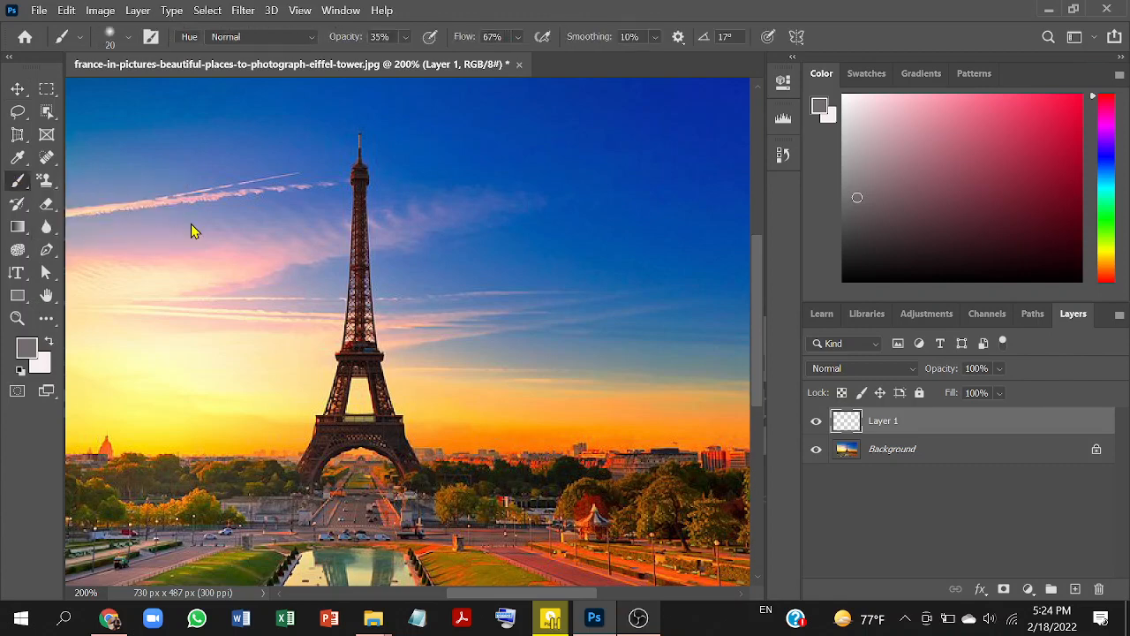
{"action": "mouse_move", "coordinate": [192, 308]}
{"action": "left_mouse_down"}
{"action": "mouse_move", "coordinate": [231, 238]}
{"action": "mouse_move", "coordinate": [365, 235]}
{"action": "mouse_move", "coordinate": [371, 271]}
{"action": "mouse_move", "coordinate": [334, 315]}
{"action": "left_mouse_up"}
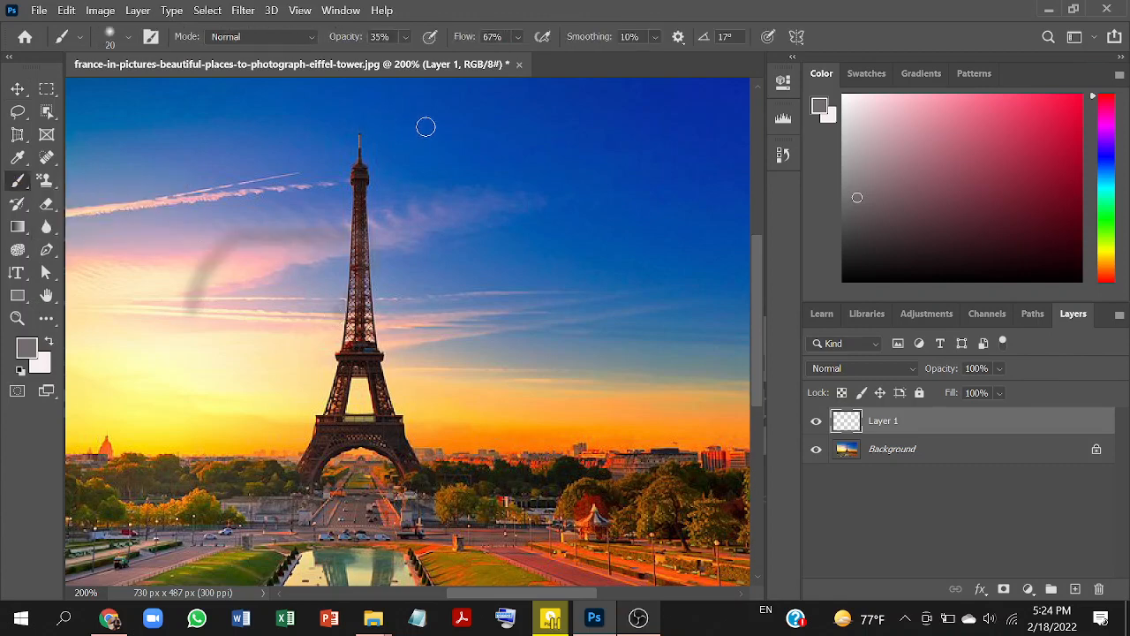
Set the brush opacity and flow to 100%, and paint a looping grey freehand stroke across the tower and sky
{"action": "left_click", "coordinate": [407, 38]}
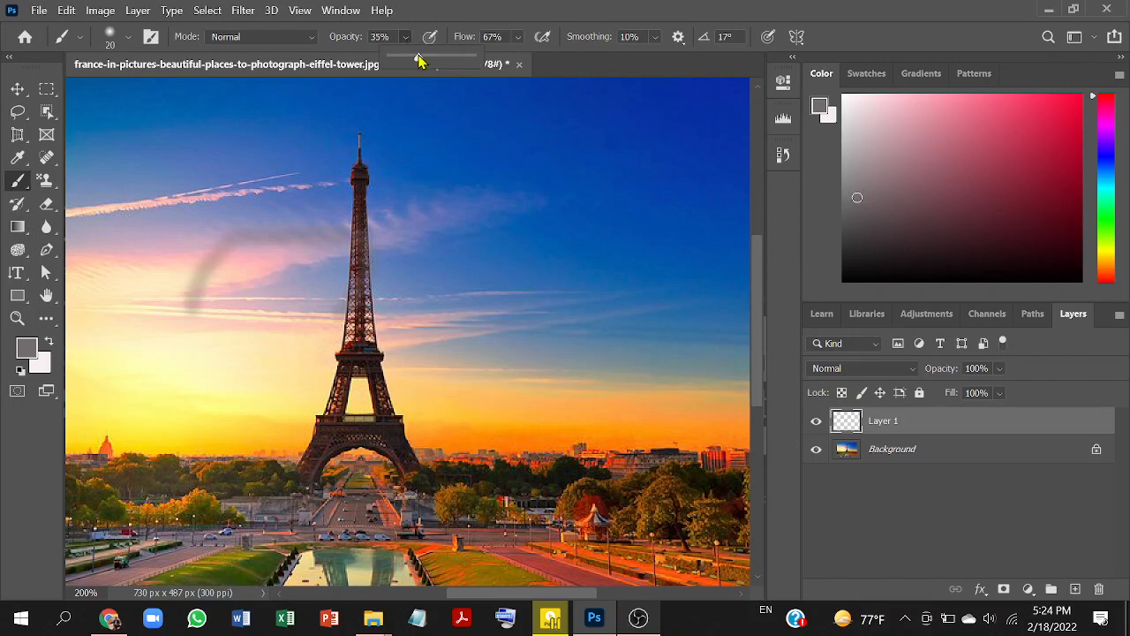
{"action": "left_click_drag", "start_coordinate": [419, 60], "coordinate": [508, 83]}
{"action": "left_click", "coordinate": [518, 38]}
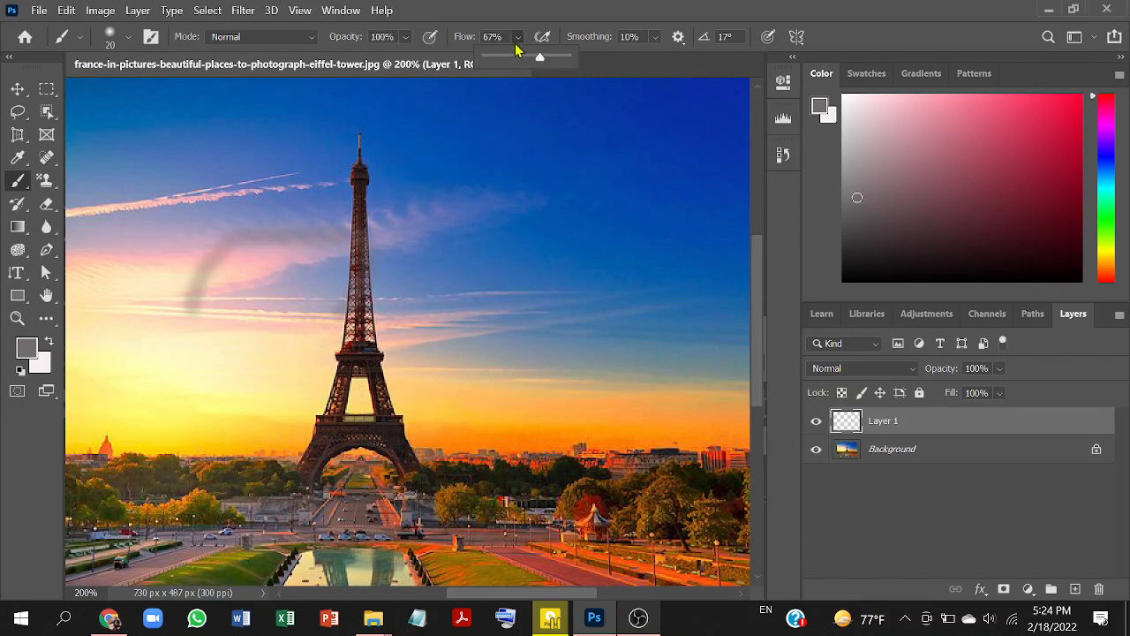
{"action": "left_click_drag", "start_coordinate": [532, 64], "coordinate": [581, 71]}
{"action": "mouse_move", "coordinate": [249, 352]}
{"action": "left_mouse_down"}
{"action": "mouse_move", "coordinate": [273, 302]}
{"action": "mouse_move", "coordinate": [441, 250]}
{"action": "mouse_move", "coordinate": [450, 376]}
{"action": "mouse_move", "coordinate": [194, 380]}
{"action": "mouse_move", "coordinate": [375, 254]}
{"action": "mouse_move", "coordinate": [595, 271]}
{"action": "mouse_move", "coordinate": [479, 322]}
{"action": "mouse_move", "coordinate": [677, 247]}
{"action": "left_mouse_up"}
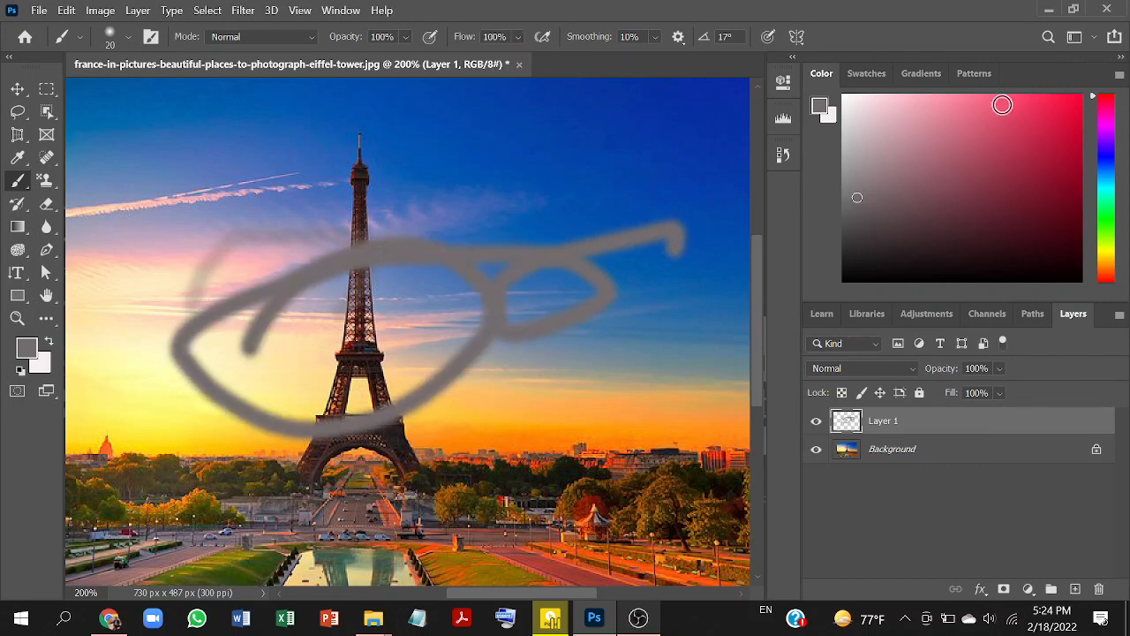
Set the foreground colour to red, and paint a V-shaped mark in the sky above the smaller grey loop
{"action": "left_click", "coordinate": [1061, 113]}
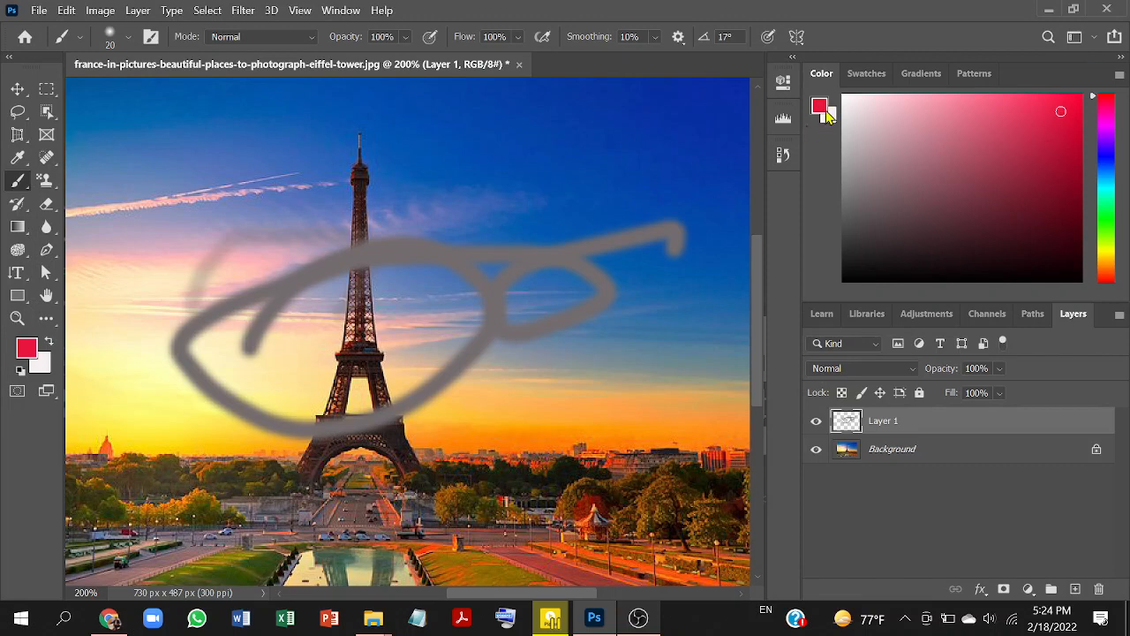
{"action": "mouse_move", "coordinate": [503, 126]}
{"action": "left_mouse_down"}
{"action": "mouse_move", "coordinate": [532, 237]}
{"action": "mouse_move", "coordinate": [547, 229]}
{"action": "mouse_move", "coordinate": [536, 244]}
{"action": "mouse_move", "coordinate": [600, 182]}
{"action": "left_mouse_up"}
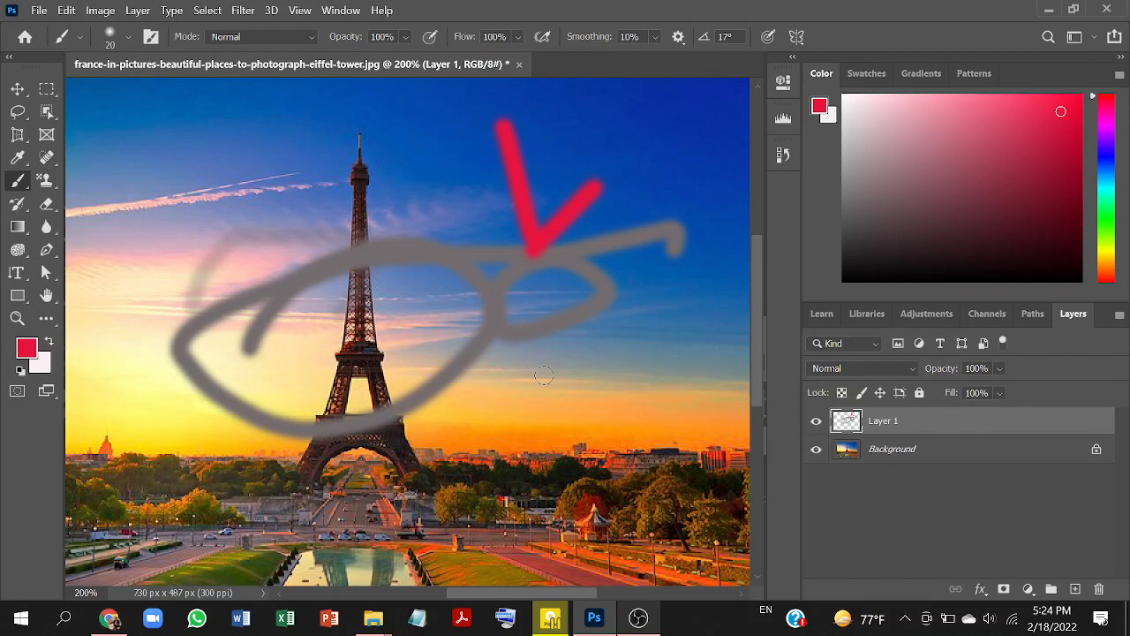
Undo both strokes of the red V-shaped mark and return the photo to 100% zoom
{"action": "left_click", "coordinate": [17, 134]}
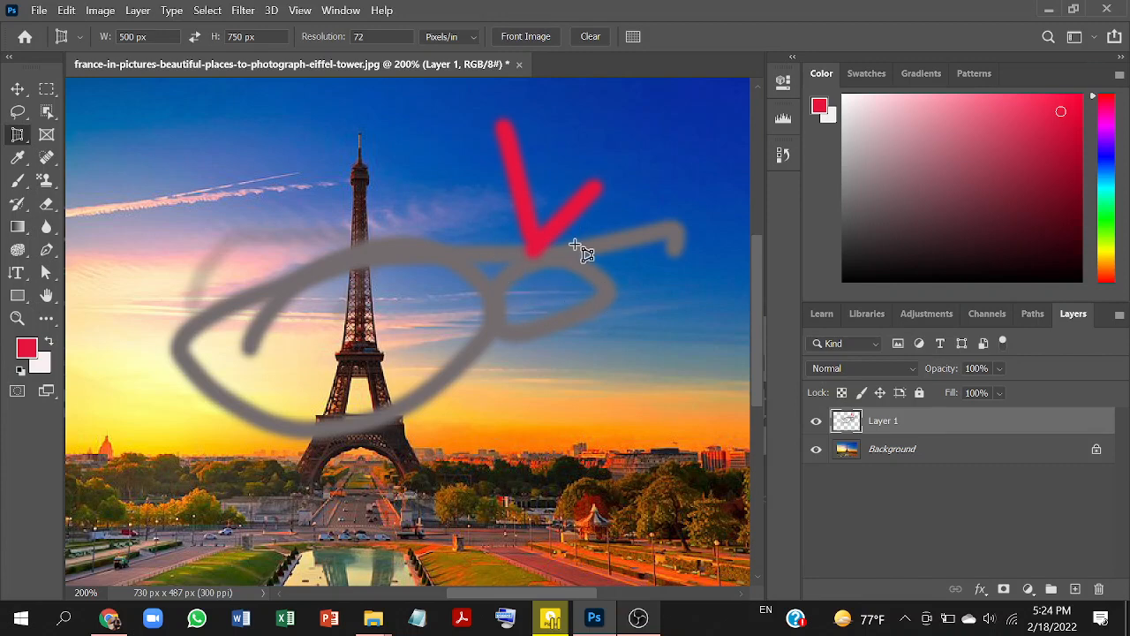
{"action": "key", "text": "ctrl+z"}
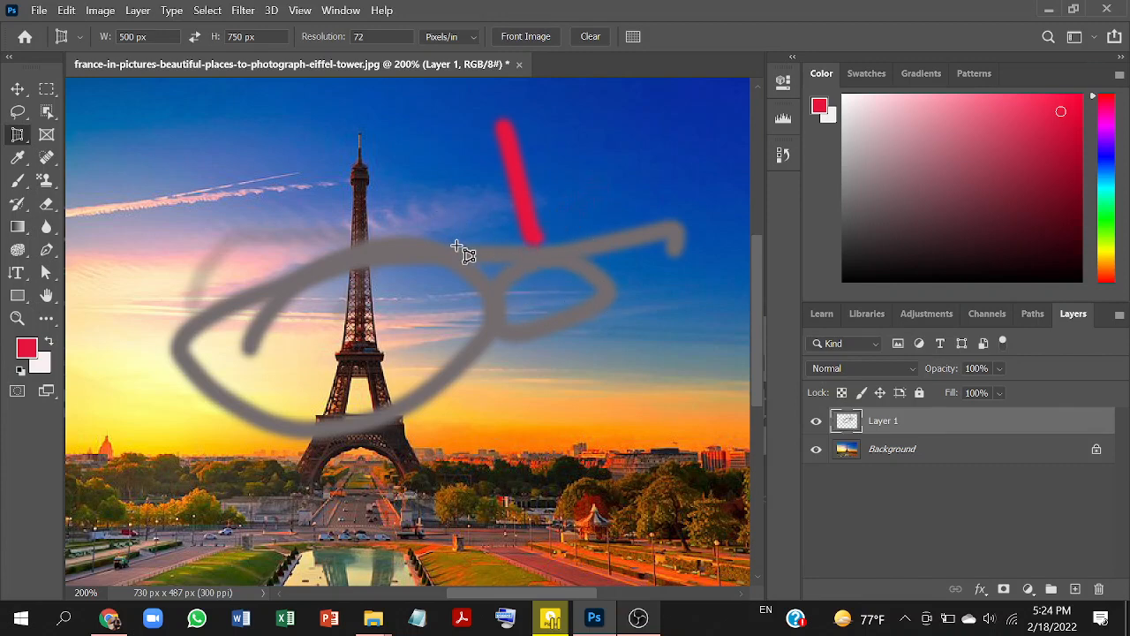
{"action": "key", "text": "ctrl+z"}
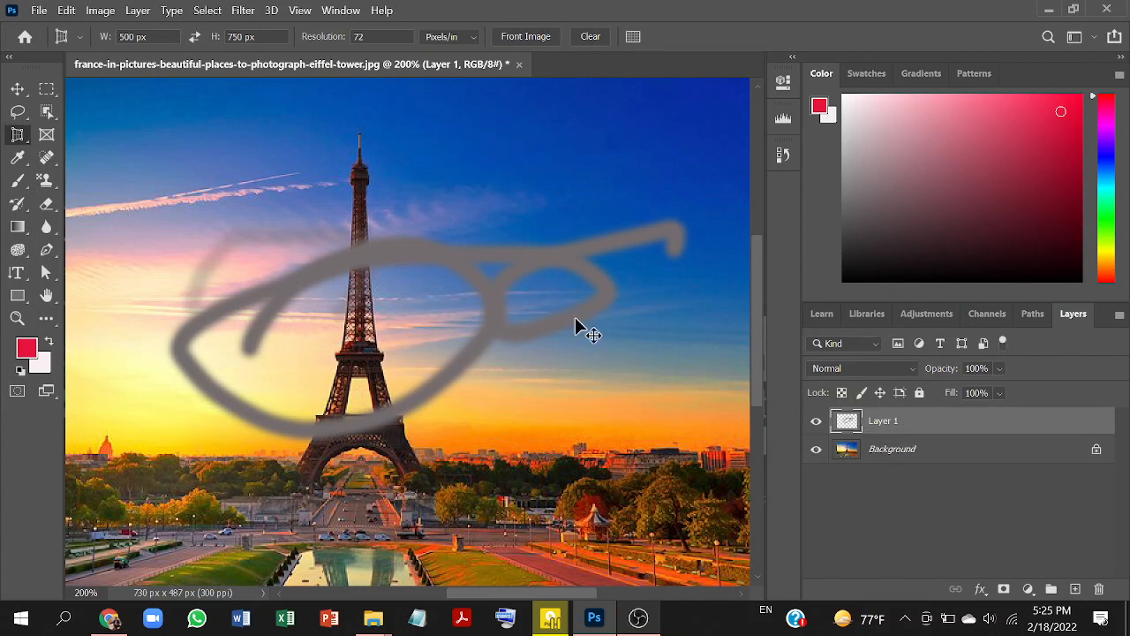
{"action": "key", "text": "ctrl+minus"}
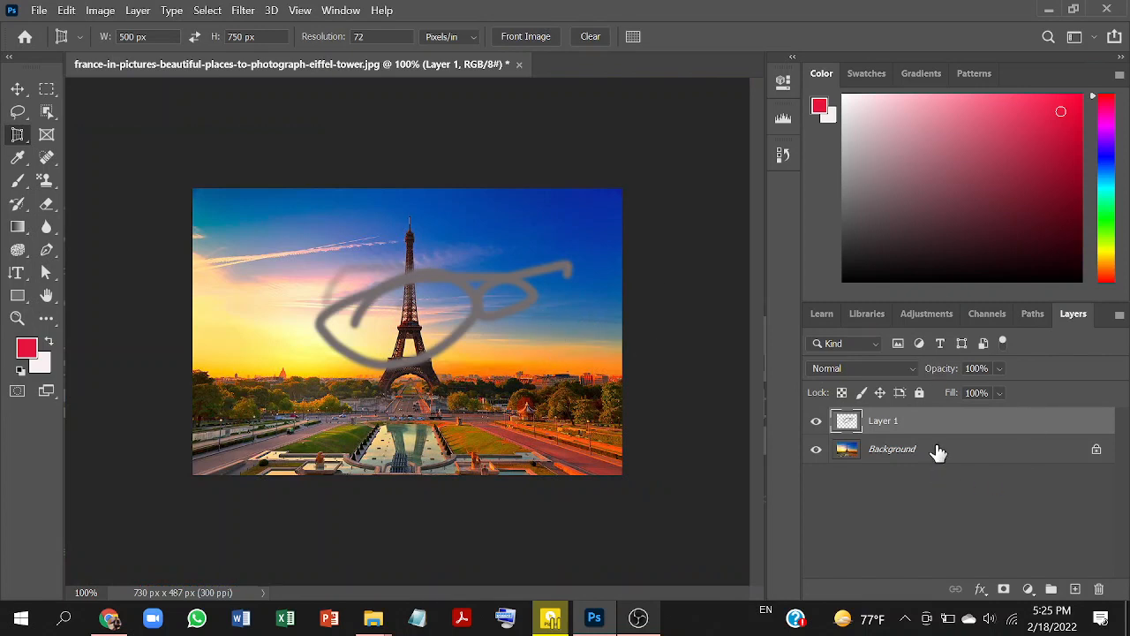
Duplicate the painted Layer 1 and delete the original layer
{"action": "left_click_drag", "start_coordinate": [927, 420], "coordinate": [1076, 590]}
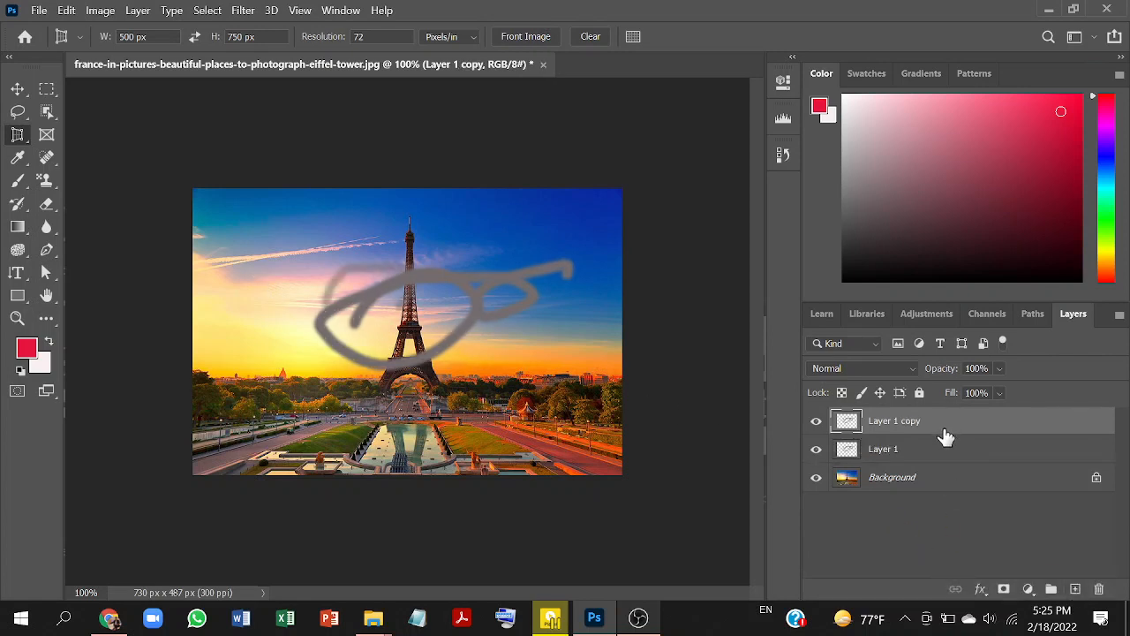
{"action": "left_click_drag", "start_coordinate": [929, 451], "coordinate": [1099, 589]}
Delete the Layer 1 copy layer and add a new empty layer above Background
{"action": "left_click", "coordinate": [1099, 589]}
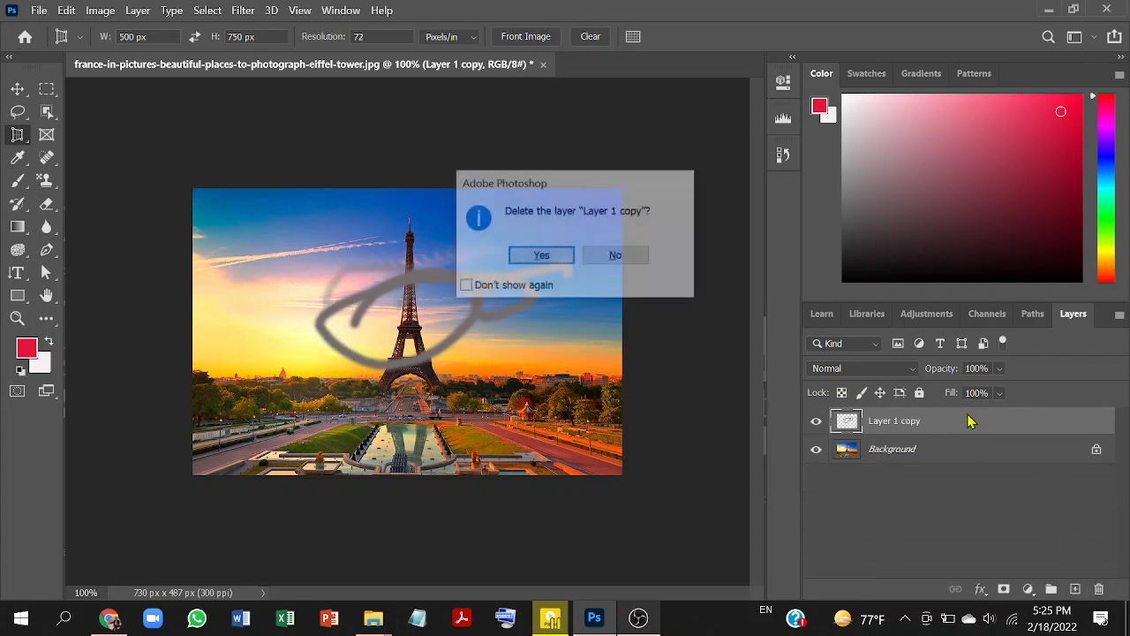
{"action": "left_click", "coordinate": [464, 286]}
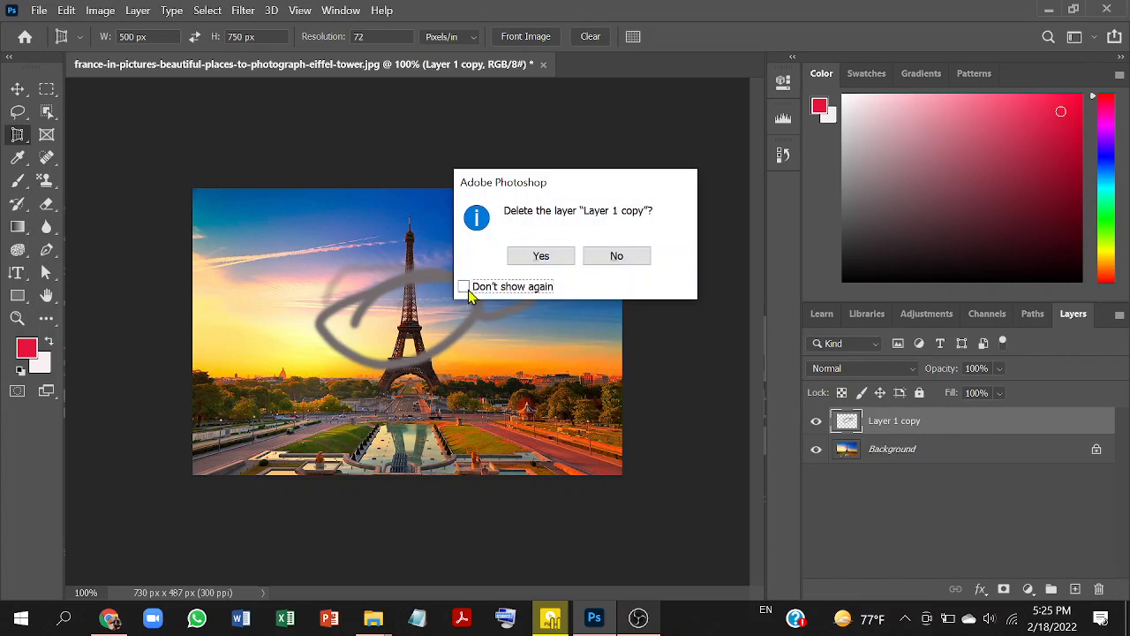
{"action": "left_click", "coordinate": [540, 256]}
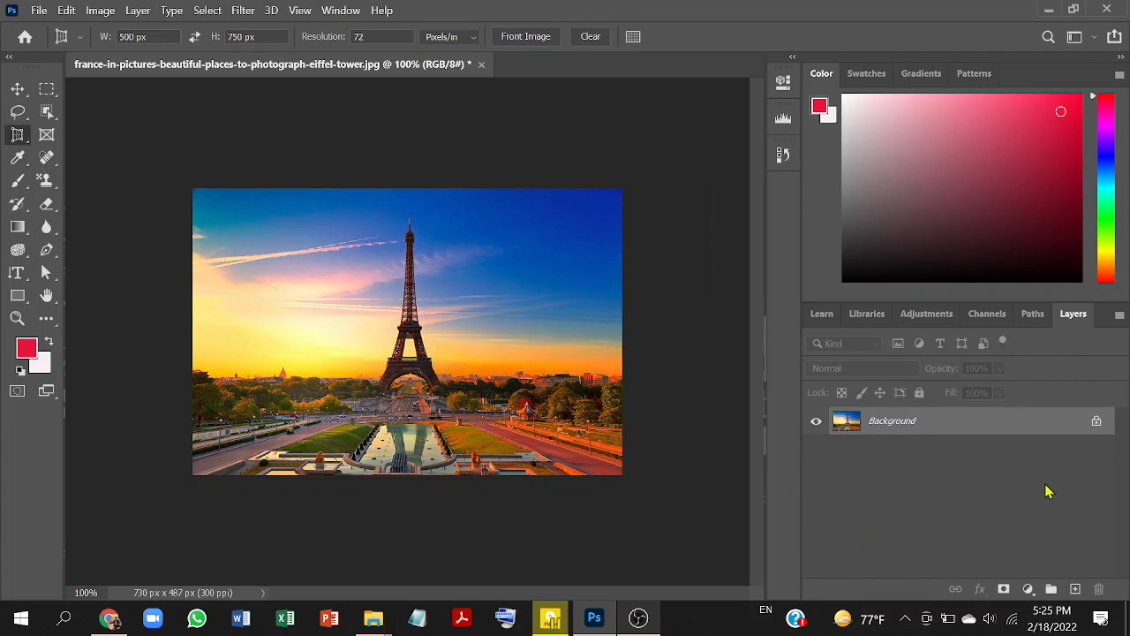
{"action": "left_click", "coordinate": [1075, 588]}
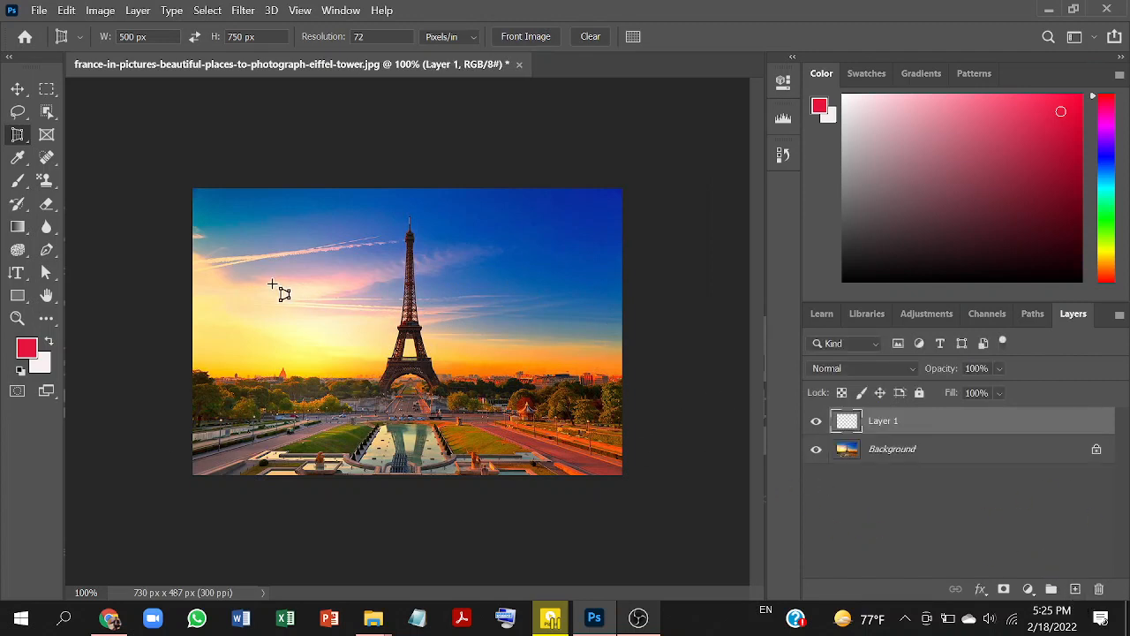
Crop the photo to a small rectangle around the tower's tip with the Perspective Crop tool, then switch to the Crop tool
{"action": "left_click_drag", "start_coordinate": [217, 239], "coordinate": [332, 304]}
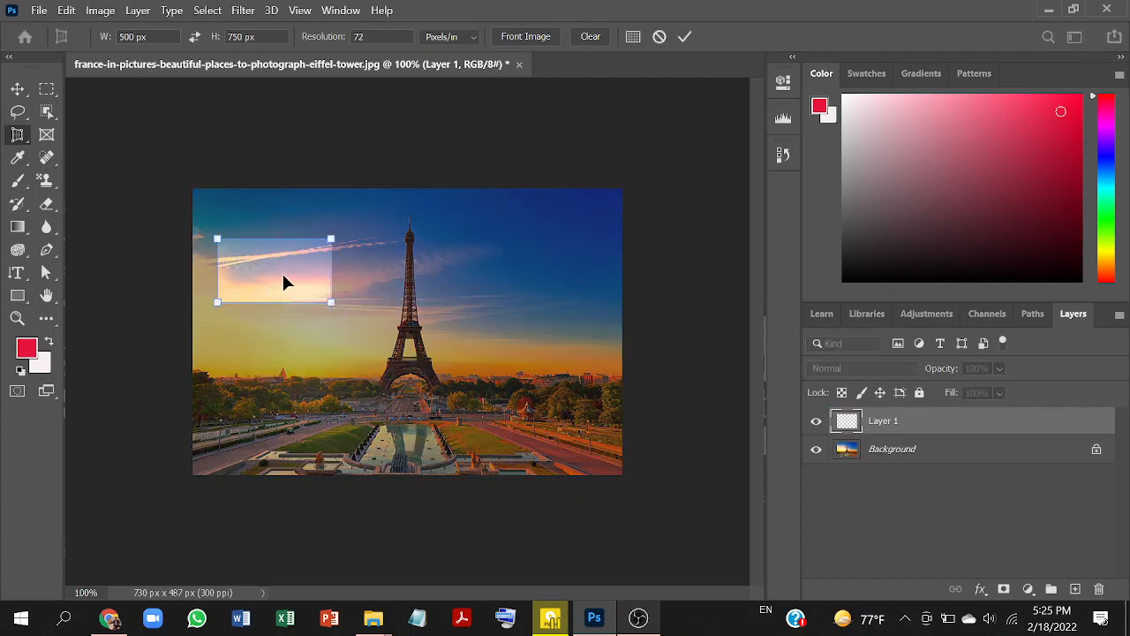
{"action": "left_click_drag", "start_coordinate": [284, 277], "coordinate": [408, 235]}
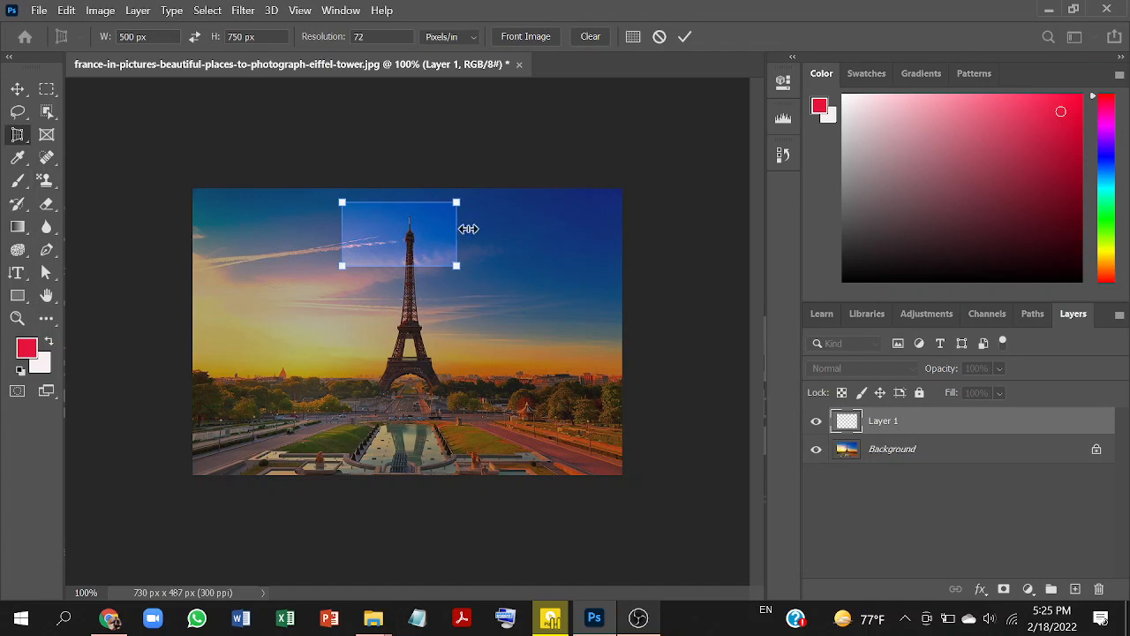
{"action": "right_click", "coordinate": [16, 134]}
{"action": "left_click", "coordinate": [152, 135]}
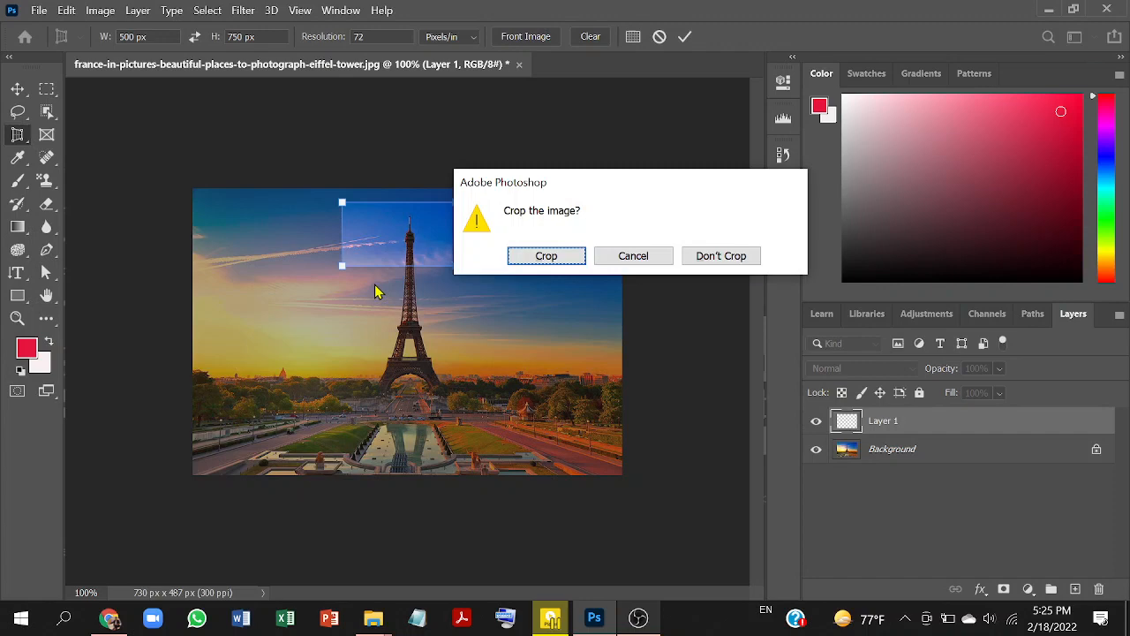
{"action": "left_click", "coordinate": [562, 257]}
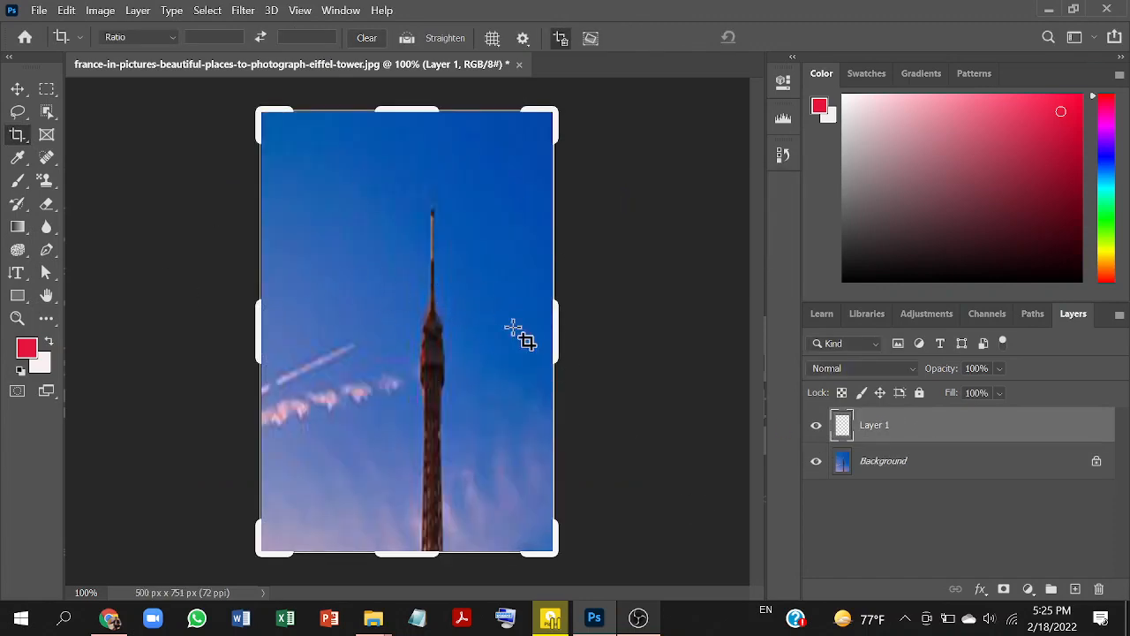
Undo the perspective crop to restore the full photo
{"action": "left_click_drag", "start_coordinate": [959, 429], "coordinate": [1077, 588]}
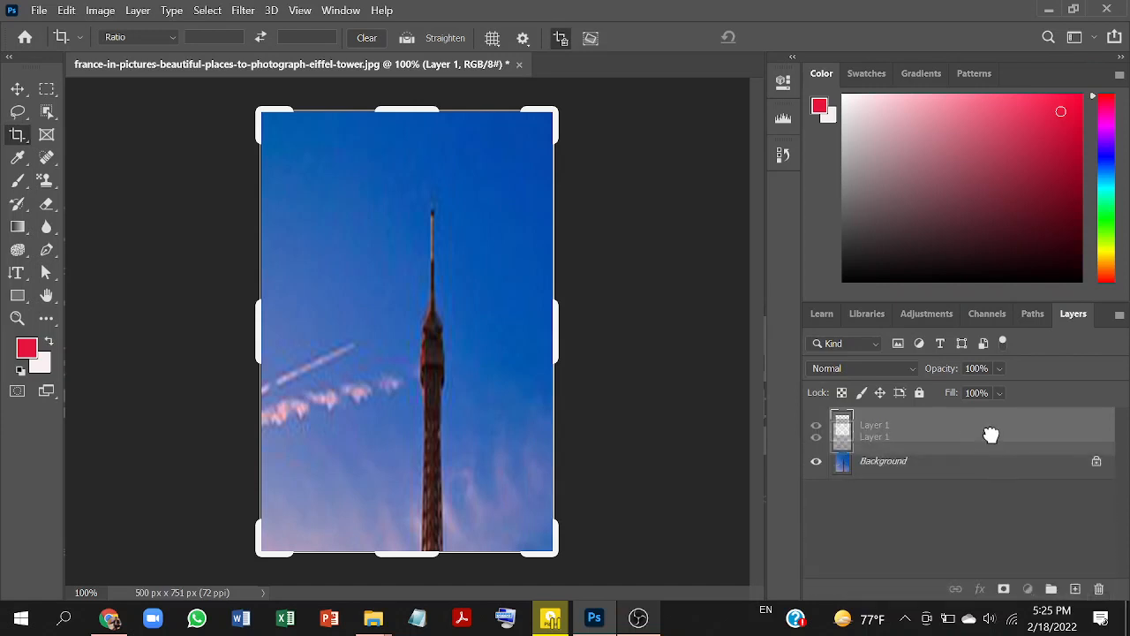
{"action": "left_click_drag", "start_coordinate": [991, 434], "coordinate": [983, 440]}
{"action": "key", "text": "ctrl+z"}
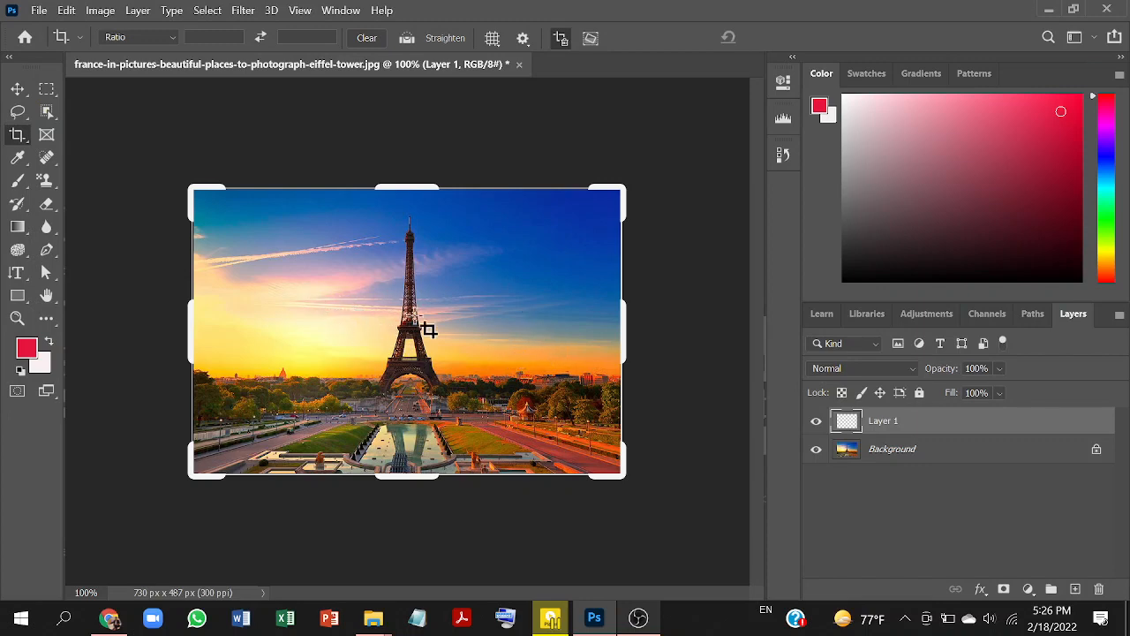
Paint a checkered pattern across the sky and the tower's top on Layer 1 with the Pattern Stamp tool
{"action": "left_click", "coordinate": [50, 183]}
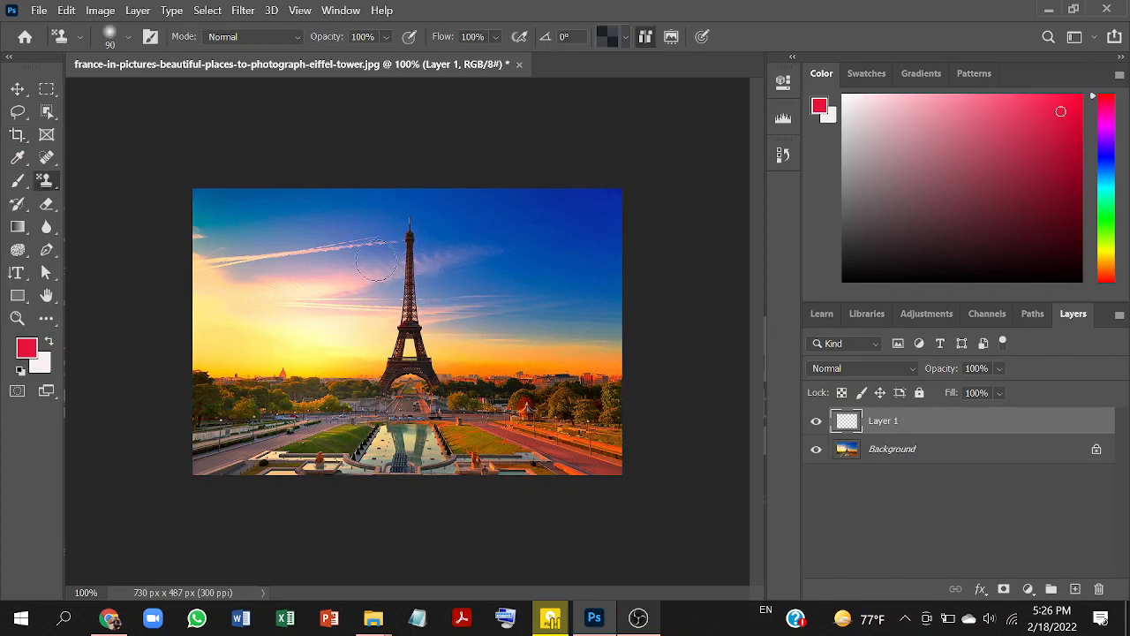
{"action": "left_click", "coordinate": [314, 263], "text": "alt"}
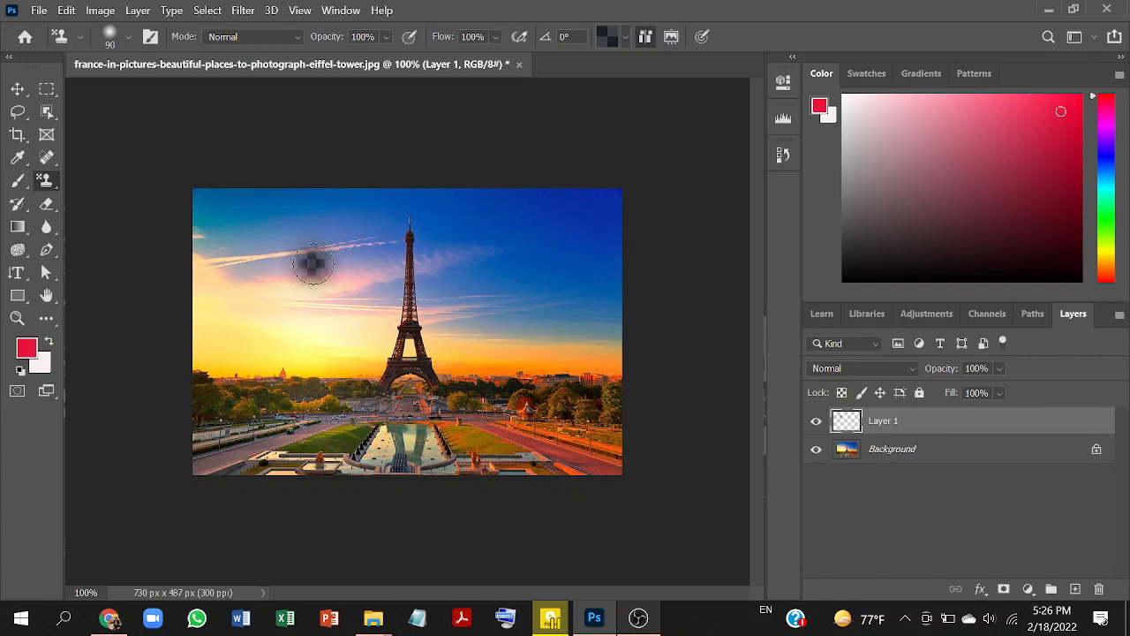
{"action": "mouse_move", "coordinate": [314, 263]}
{"action": "left_mouse_down"}
{"action": "mouse_move", "coordinate": [453, 258]}
{"action": "mouse_move", "coordinate": [511, 228]}
{"action": "mouse_move", "coordinate": [353, 228]}
{"action": "mouse_move", "coordinate": [495, 206]}
{"action": "mouse_move", "coordinate": [378, 210]}
{"action": "mouse_move", "coordinate": [483, 211]}
{"action": "left_mouse_up"}
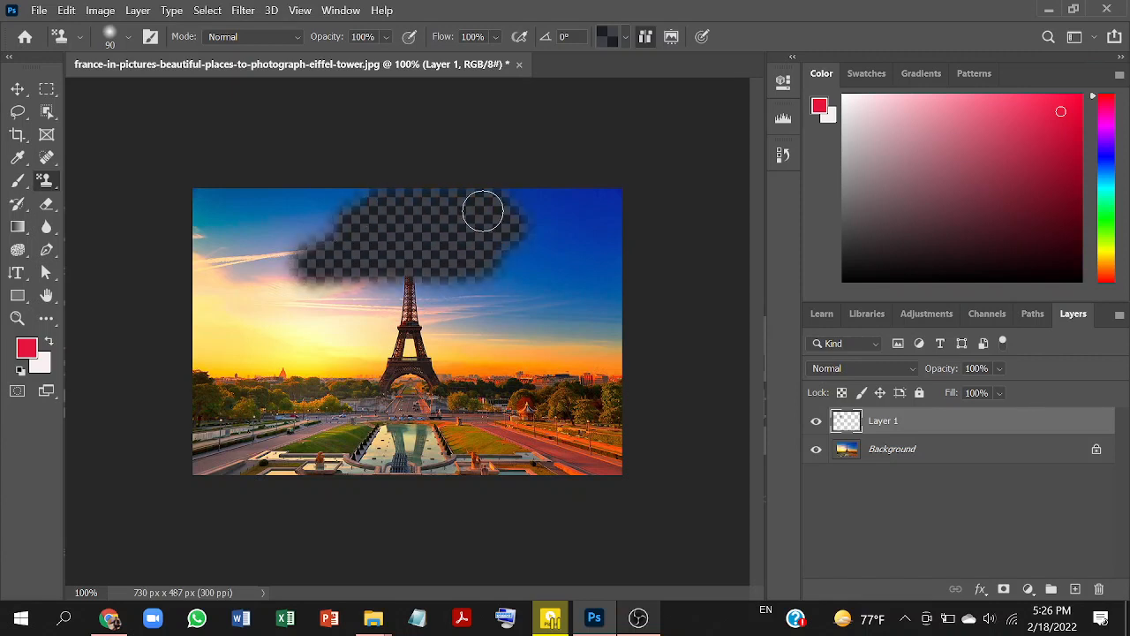
Sample the sky at the photo's upper left with the Clone Stamp tool, and paint cloned strokes across the sky beside the tower
{"action": "right_click", "coordinate": [52, 185]}
{"action": "left_click", "coordinate": [166, 217]}
{"action": "key", "text": "shift+s"}
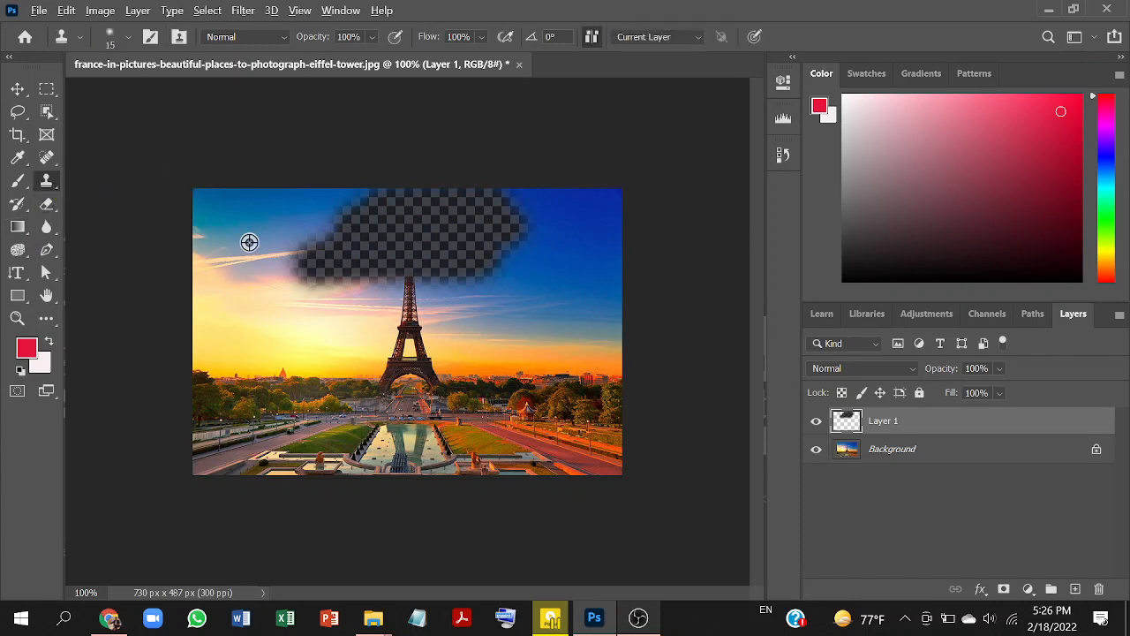
{"action": "left_click", "coordinate": [236, 212], "text": "alt"}
{"action": "mouse_move", "coordinate": [323, 259]}
{"action": "left_mouse_down"}
{"action": "mouse_move", "coordinate": [343, 250]}
{"action": "mouse_move", "coordinate": [372, 279]}
{"action": "mouse_move", "coordinate": [464, 275]}
{"action": "mouse_move", "coordinate": [468, 256]}
{"action": "mouse_move", "coordinate": [524, 263]}
{"action": "mouse_move", "coordinate": [548, 345]}
{"action": "mouse_move", "coordinate": [574, 345]}
{"action": "mouse_move", "coordinate": [587, 283]}
{"action": "mouse_move", "coordinate": [529, 283]}
{"action": "left_mouse_up"}
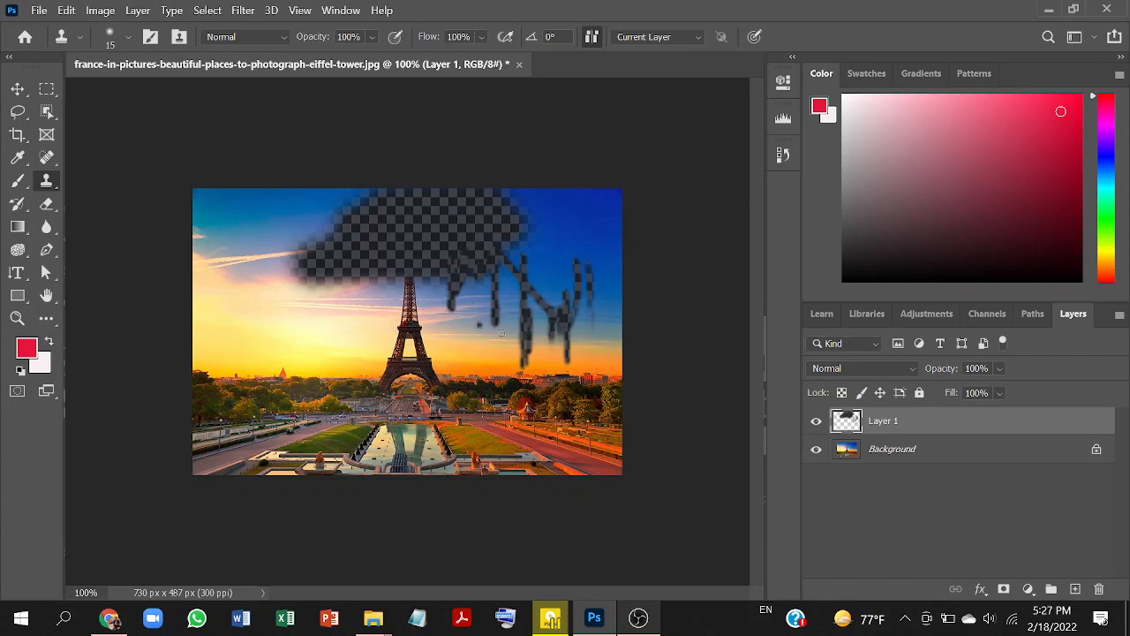
Delete the stamped Layer 1 and add a new empty layer above Background
{"action": "left_click_drag", "start_coordinate": [961, 428], "coordinate": [1099, 590]}
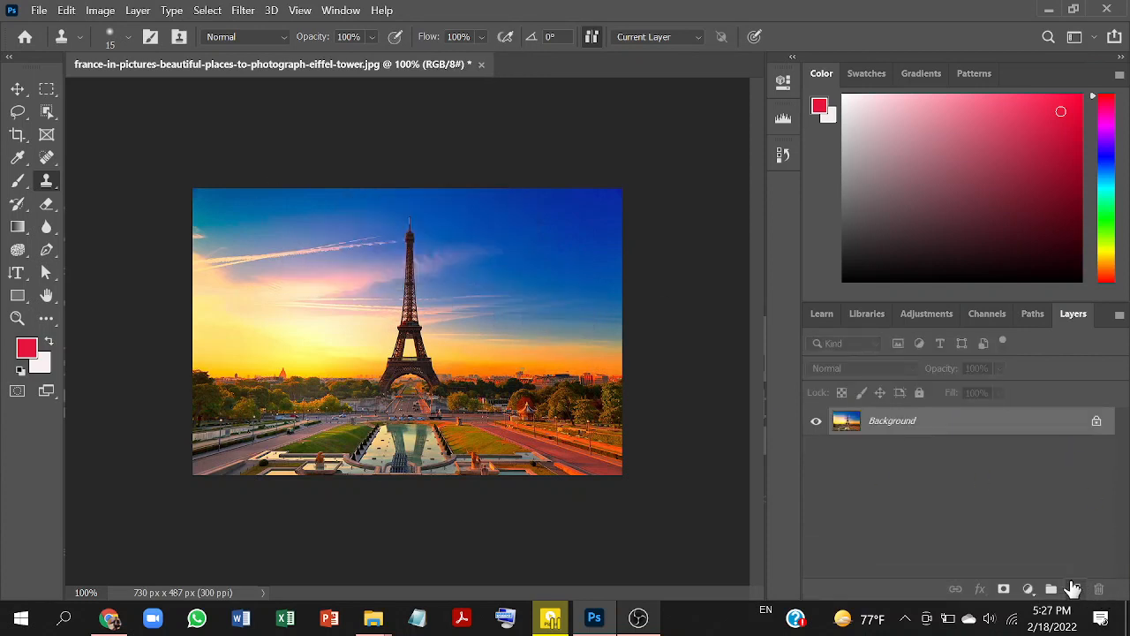
{"action": "left_click", "coordinate": [1073, 588]}
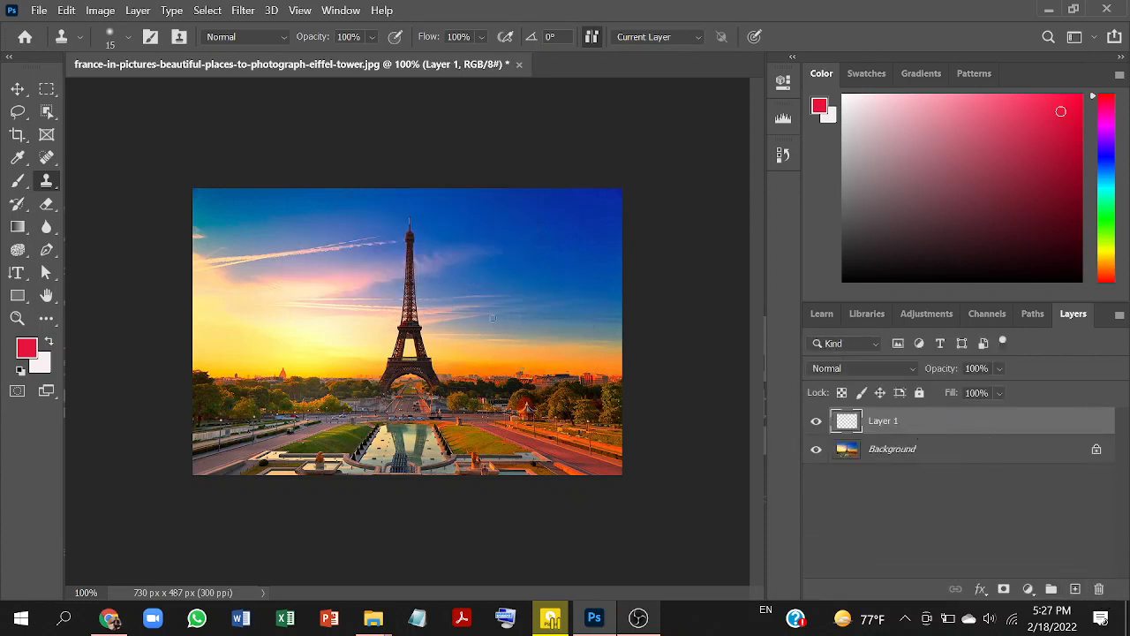